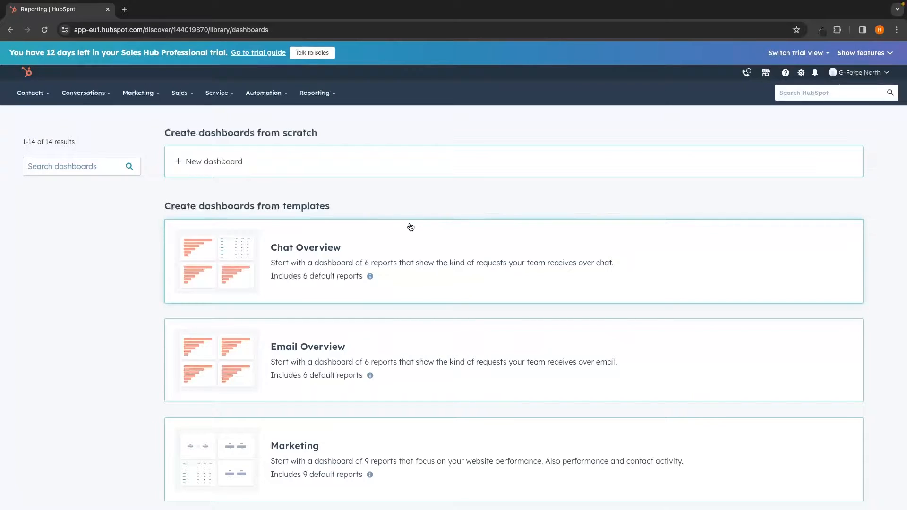
# Choose the Sales Manager template from the dashboard library as the basis for a new dashboard
pyautogui.moveTo(167, 203); pyautogui.dragTo(324, 202)
pyautogui.click(345, 204)
pyautogui.scroll(-2, 348, 200)
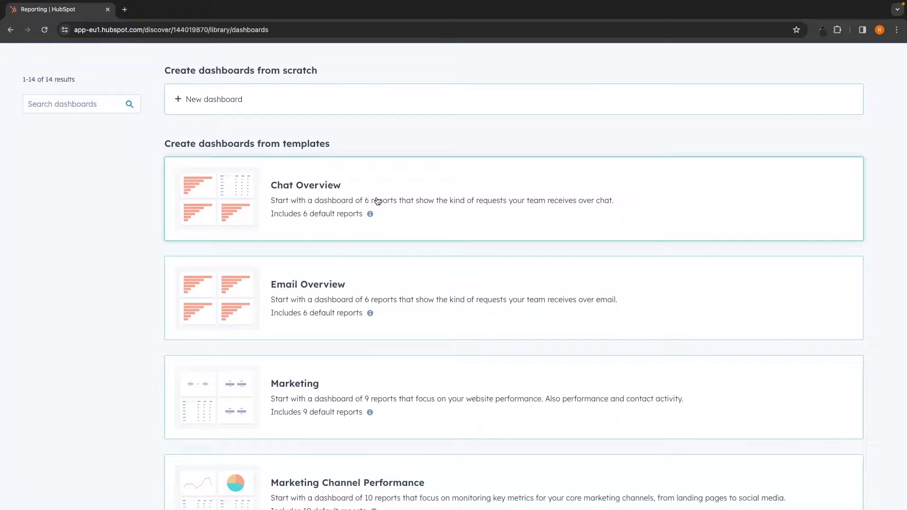
pyautogui.scroll(-4, 378, 201)
pyautogui.scroll(-2, 359, 208)
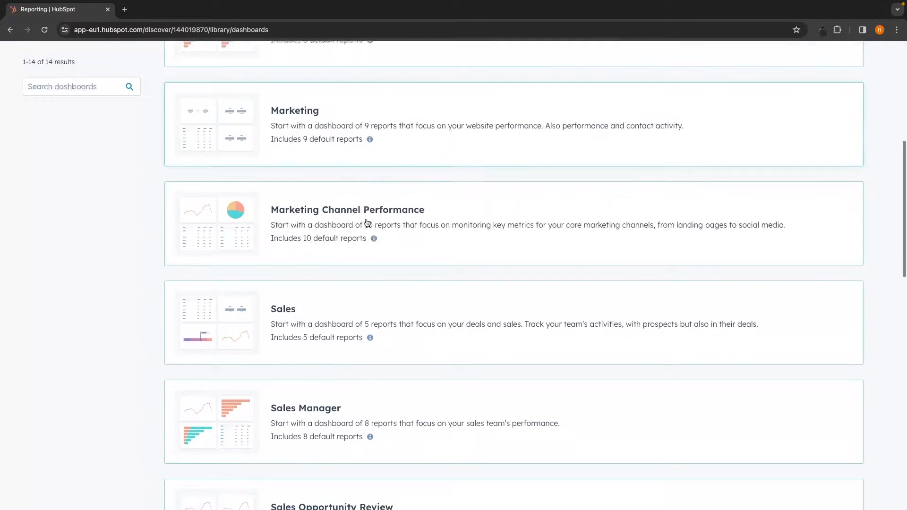
pyautogui.scroll(-3, 367, 222)
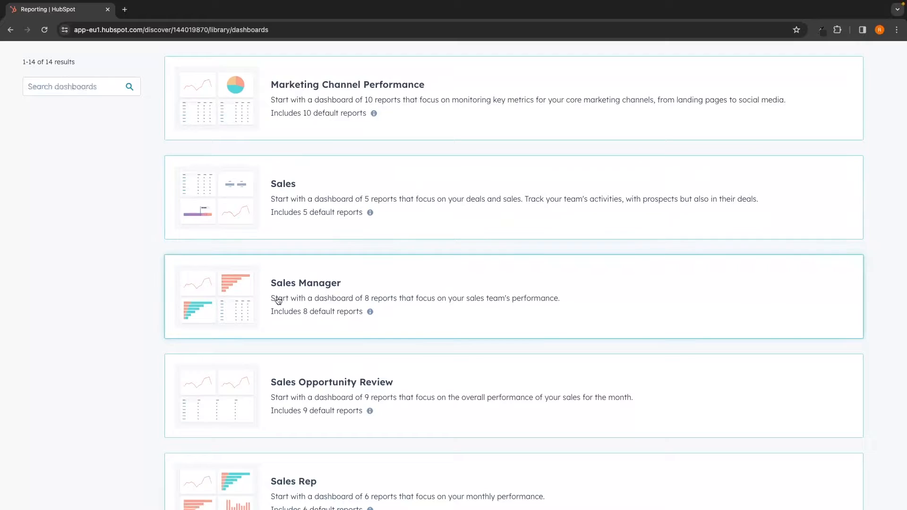
pyautogui.scroll(1, 285, 215)
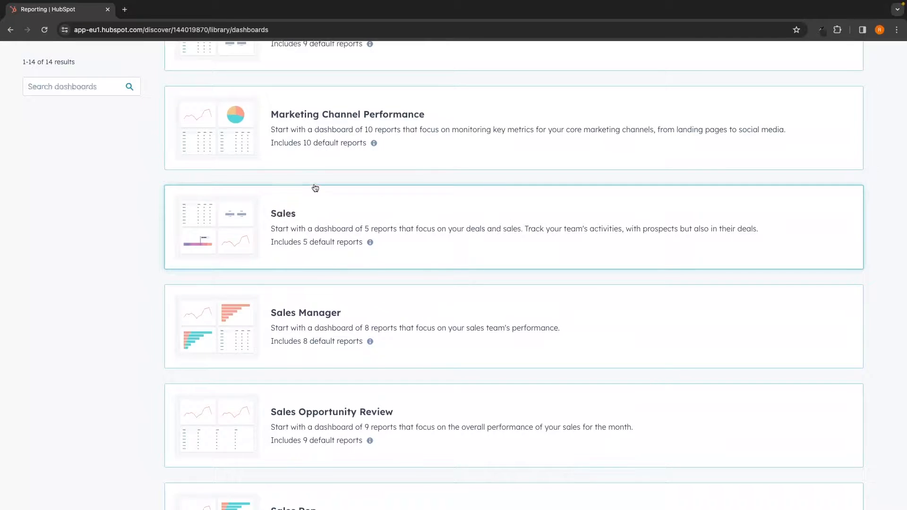
pyautogui.scroll(-1, 345, 222)
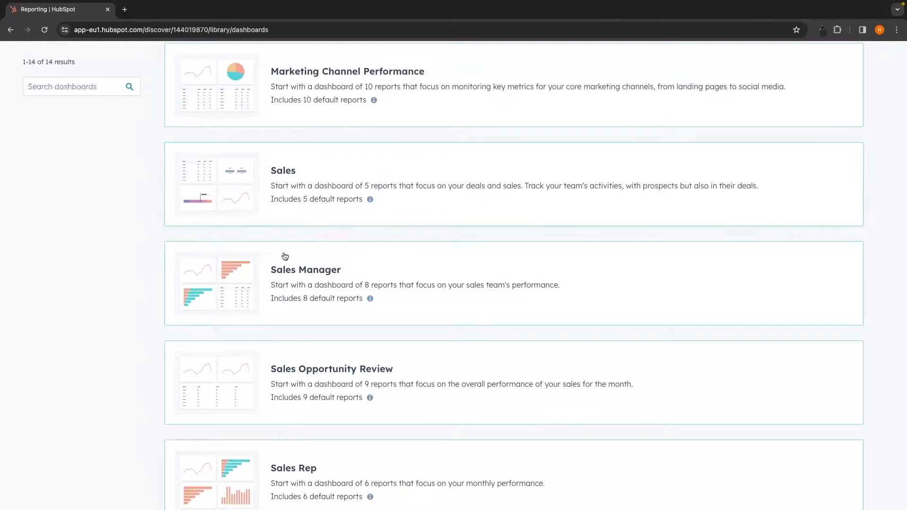
pyautogui.click(334, 266)
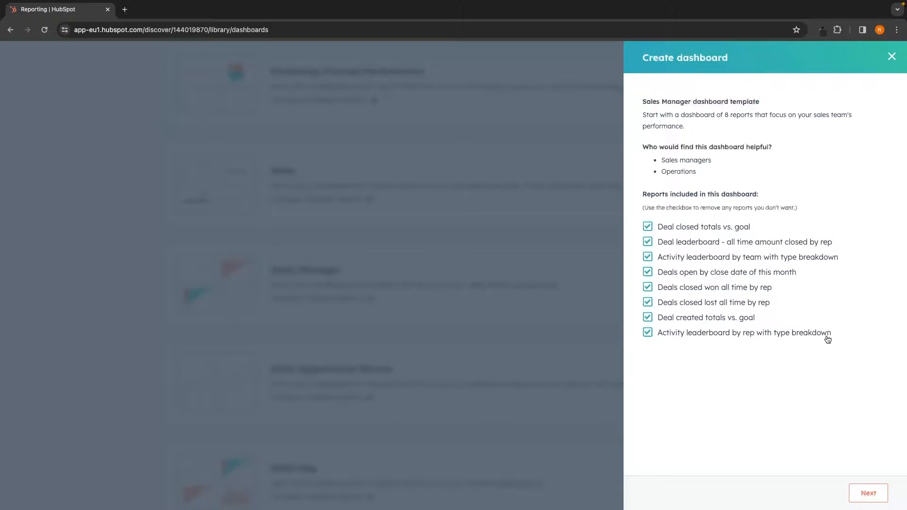
# Create the Sales Manager dashboard with all its default reports and view-and-edit access for everyone, and open it
pyautogui.click(869, 493)
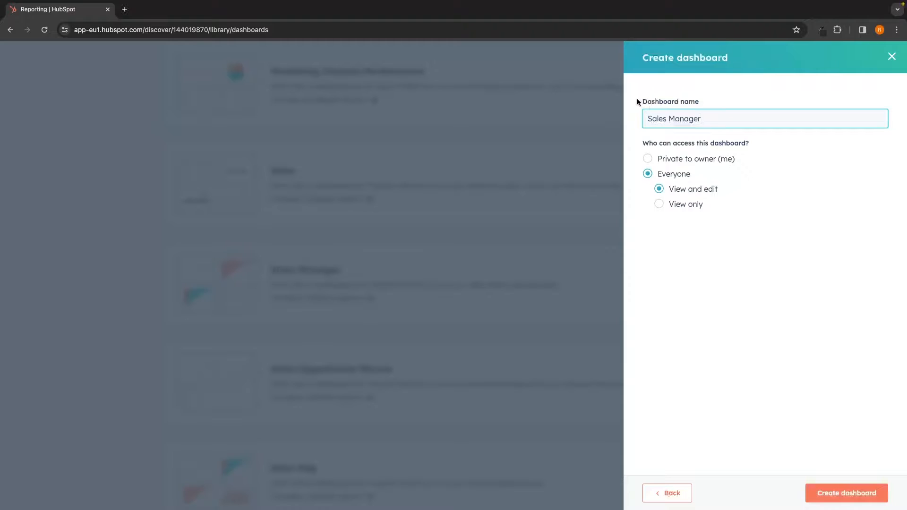
pyautogui.click(834, 499)
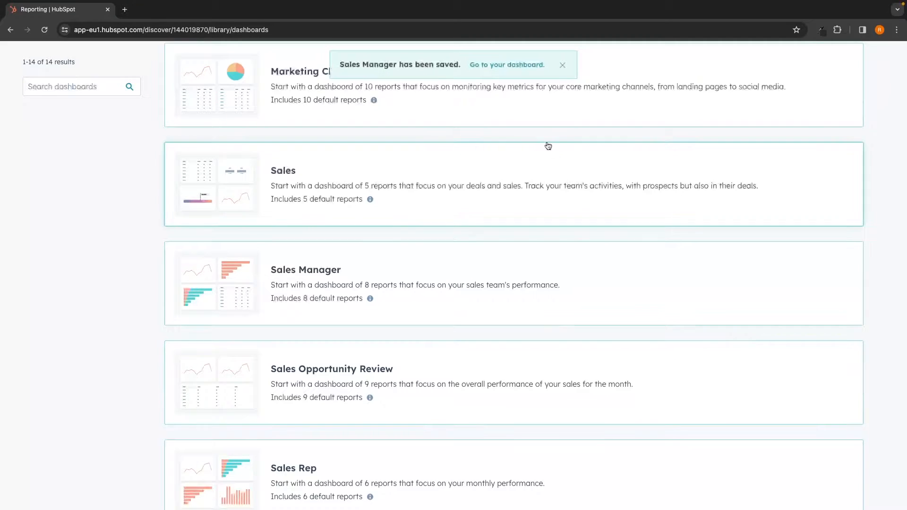
pyautogui.click(517, 67)
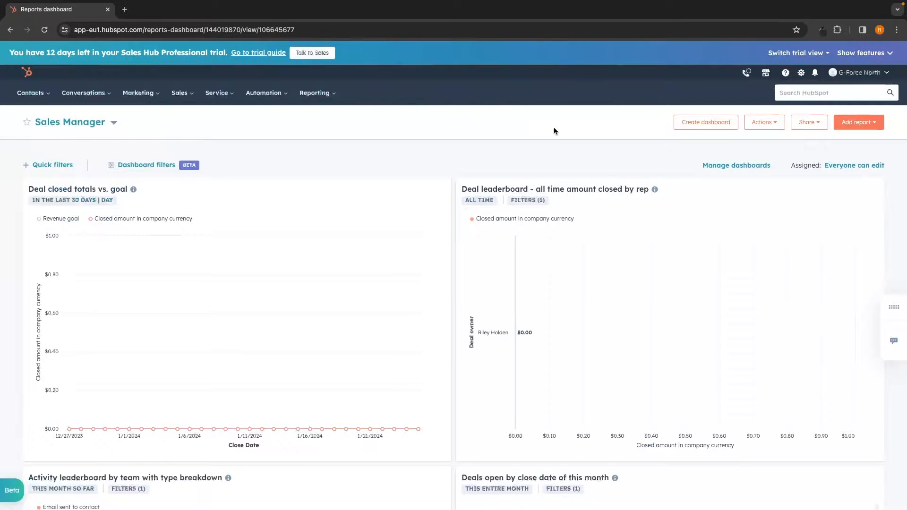
# Remove the "Activity leaderboard by team with type breakdown" report from the Sales Manager dashboard
pyautogui.scroll(-2, 554, 127)
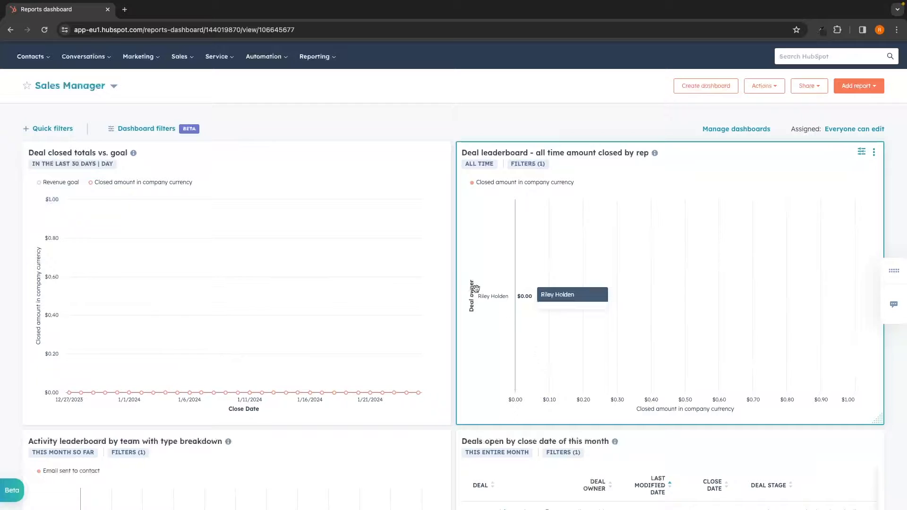
pyautogui.scroll(-1, 510, 306)
pyautogui.scroll(-5, 510, 306)
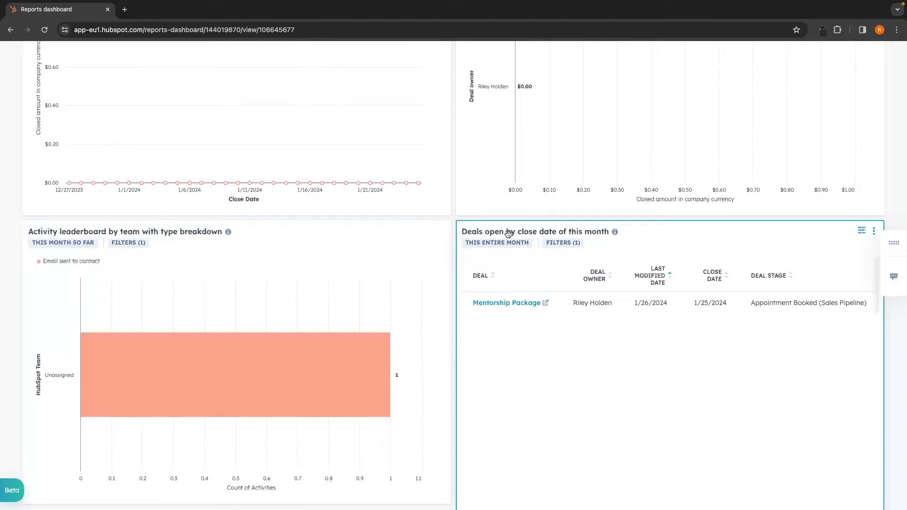
pyautogui.scroll(-2, 599, 236)
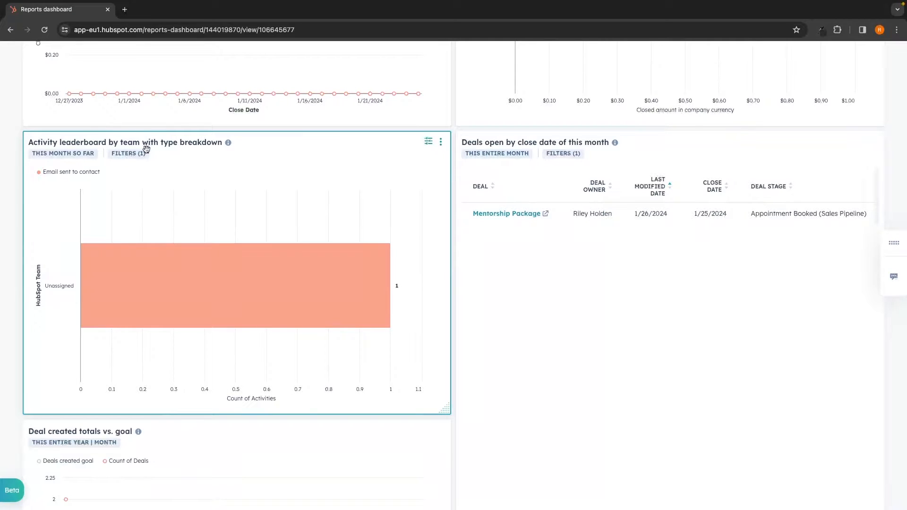
pyautogui.scroll(-1, 254, 153)
pyautogui.scroll(-1, 254, 154)
pyautogui.scroll(2, 253, 189)
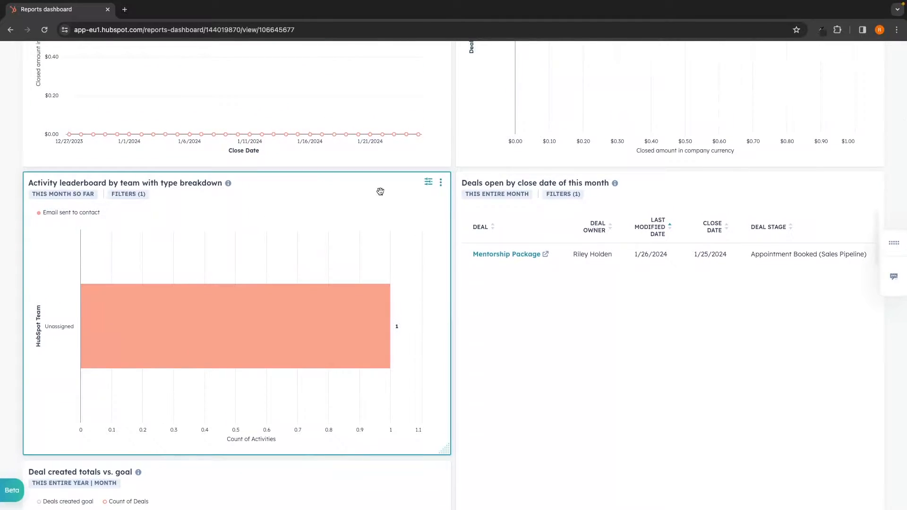
pyautogui.click(442, 184)
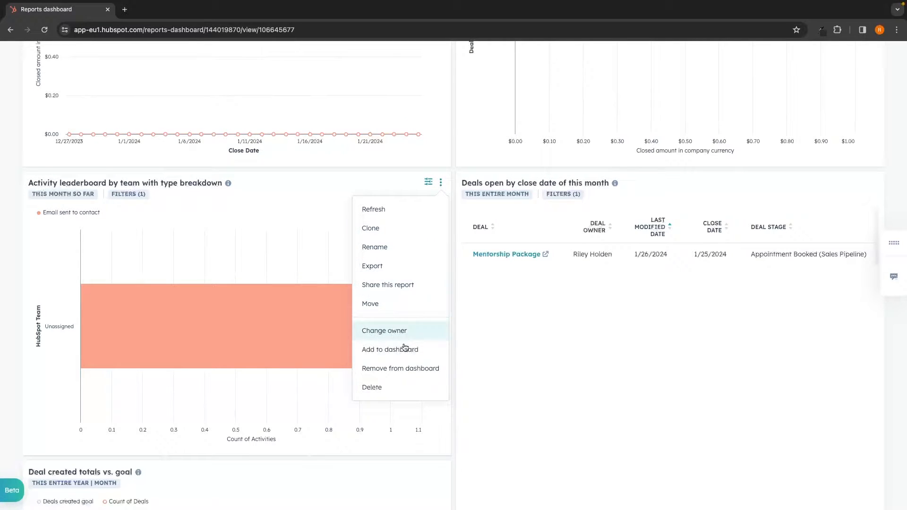
pyautogui.click(384, 371)
pyautogui.click(405, 293)
# Start creating a new report to add to the Sales Manager dashboard
pyautogui.scroll(4, 454, 283)
pyautogui.scroll(3, 472, 288)
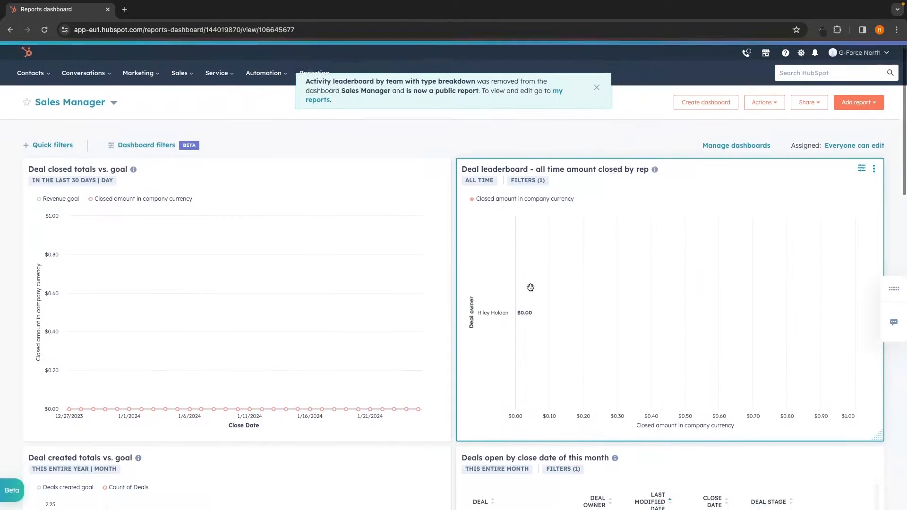
pyautogui.scroll(-1, 530, 287)
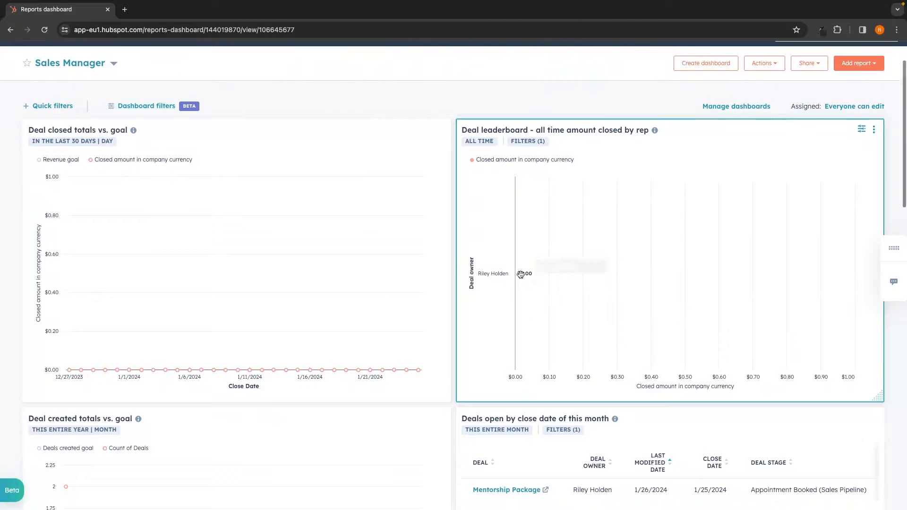
pyautogui.scroll(1, 513, 263)
pyautogui.scroll(1, 506, 237)
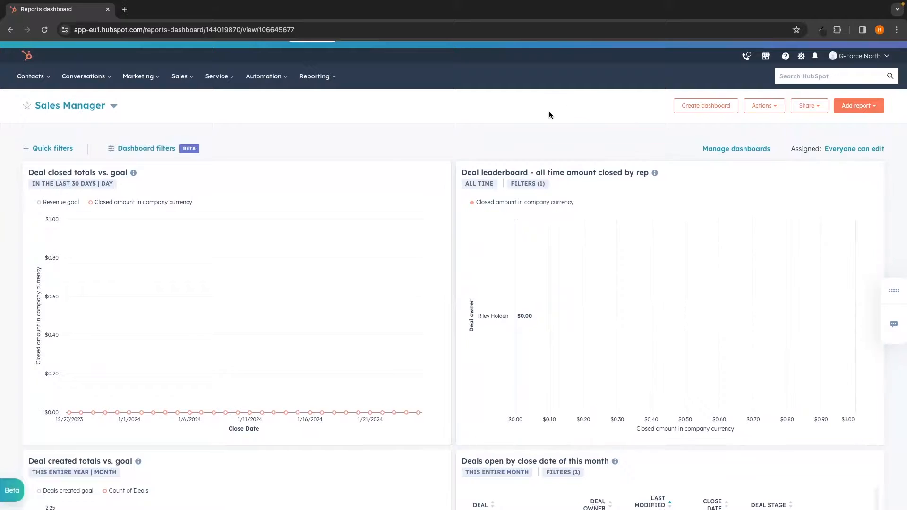
pyautogui.click(857, 105)
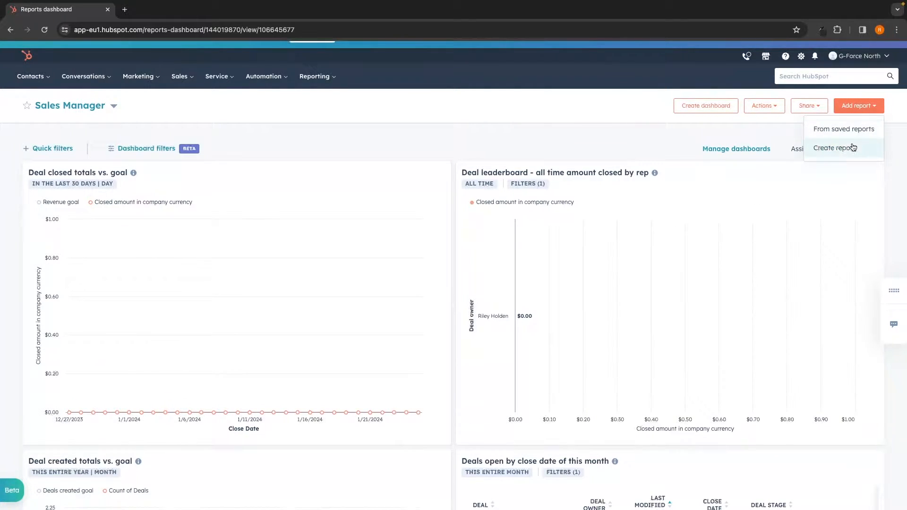
pyautogui.click(844, 153)
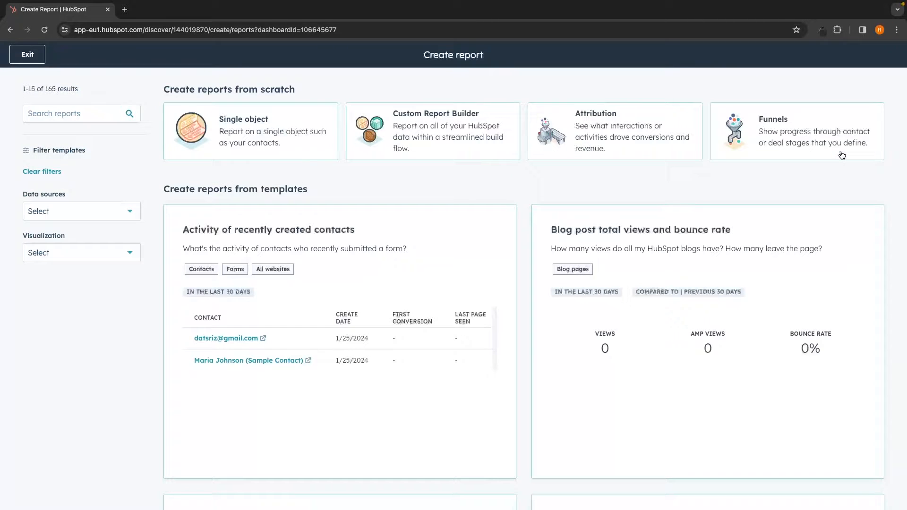
# Search the report templates for "sales"
pyautogui.scroll(-3, 773, 154)
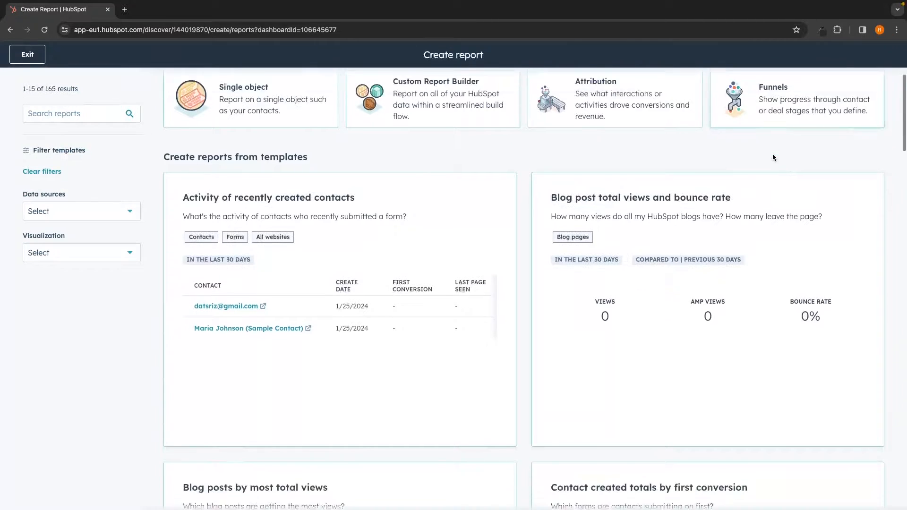
pyautogui.scroll(-5, 774, 158)
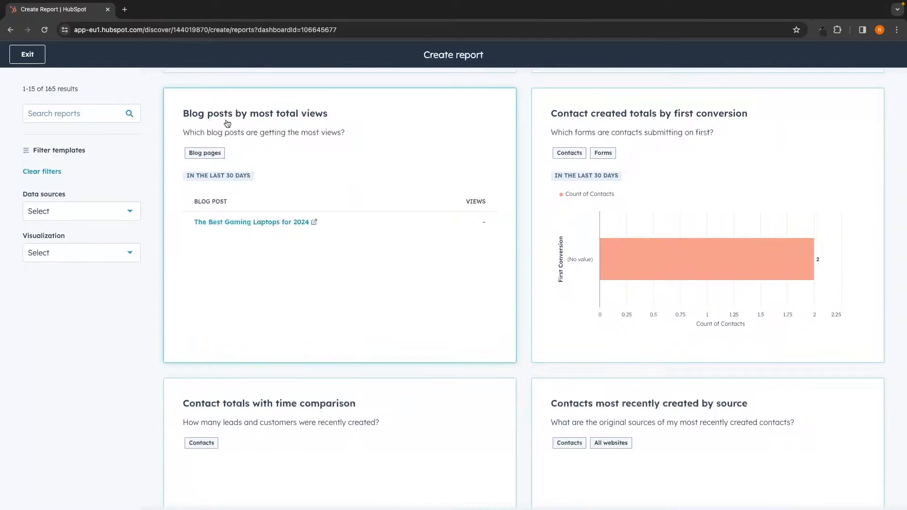
pyautogui.scroll(8, 457, 189)
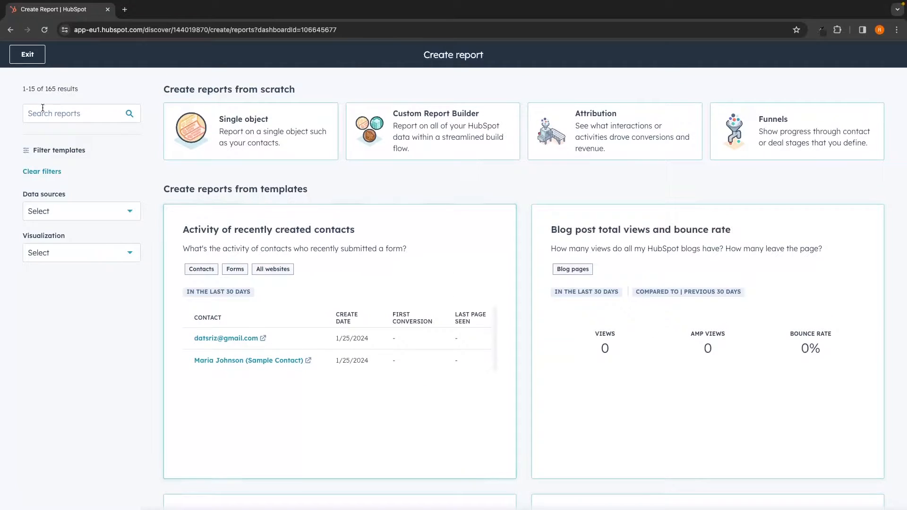
pyautogui.click(58, 113)
pyautogui.write('sales')
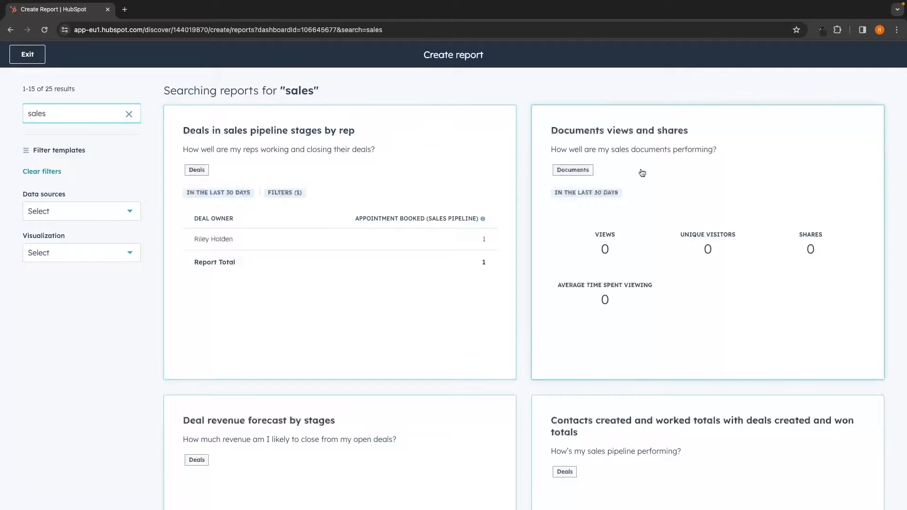
# Save the "Deal stage funnel with deal totals and conversion rates" report to the existing Sales Manager dashboard and open that dashboard
pyautogui.scroll(-10, 642, 172)
pyautogui.scroll(-6, 710, 267)
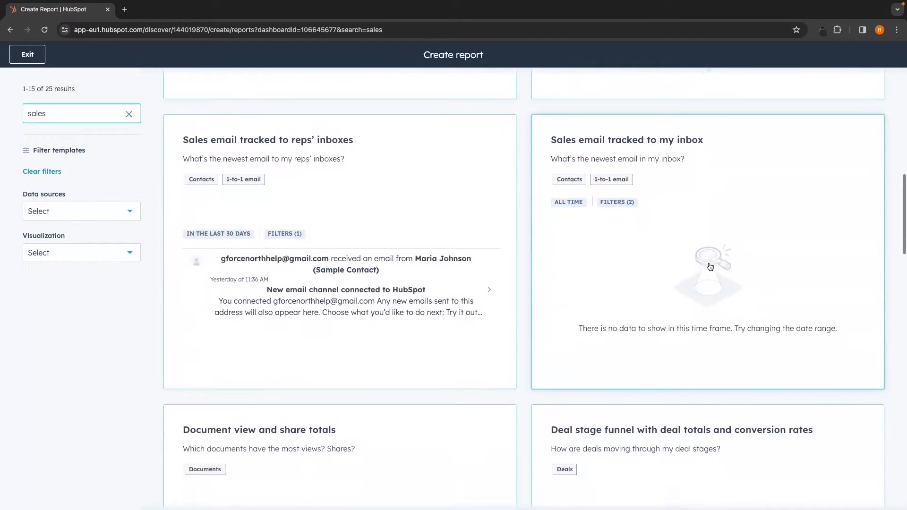
pyautogui.scroll(-1, 710, 267)
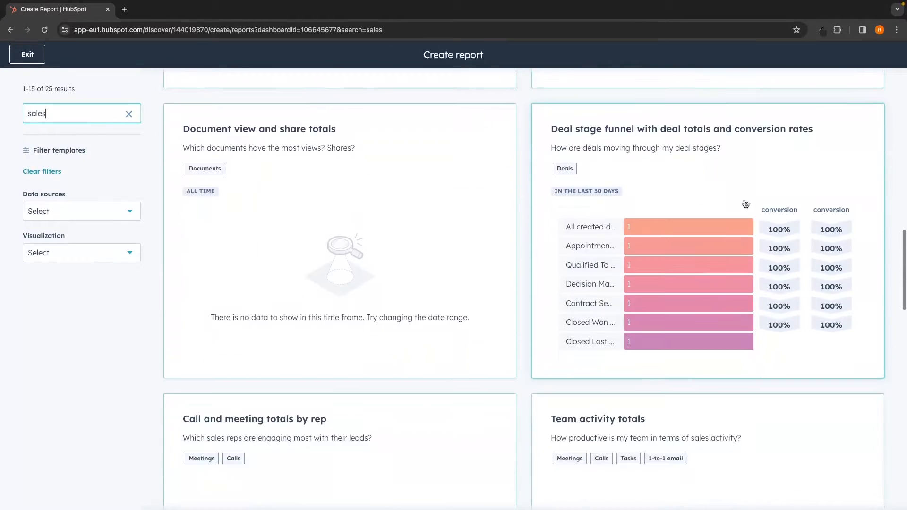
pyautogui.click(633, 137)
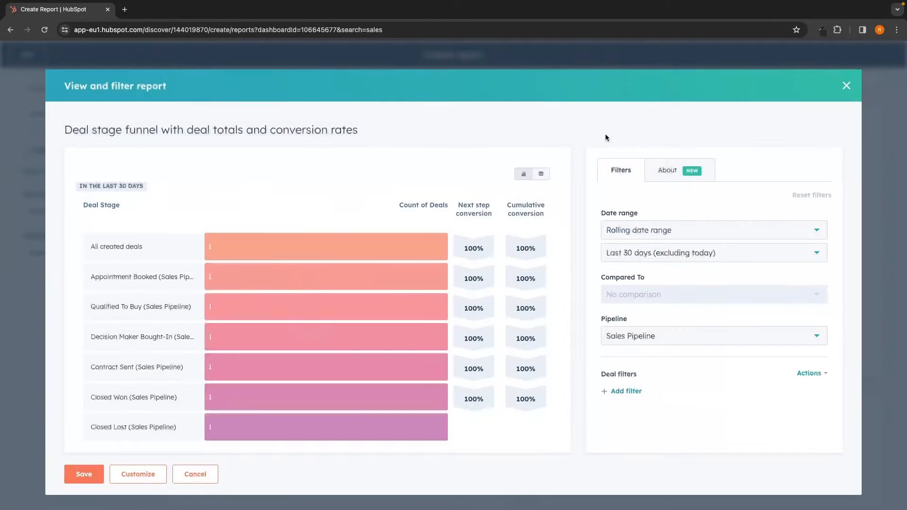
pyautogui.click(93, 478)
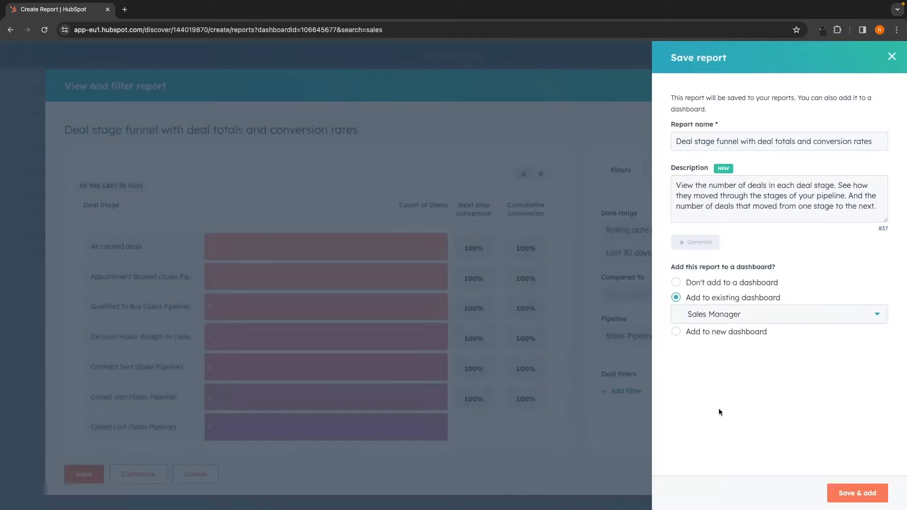
pyautogui.click(860, 493)
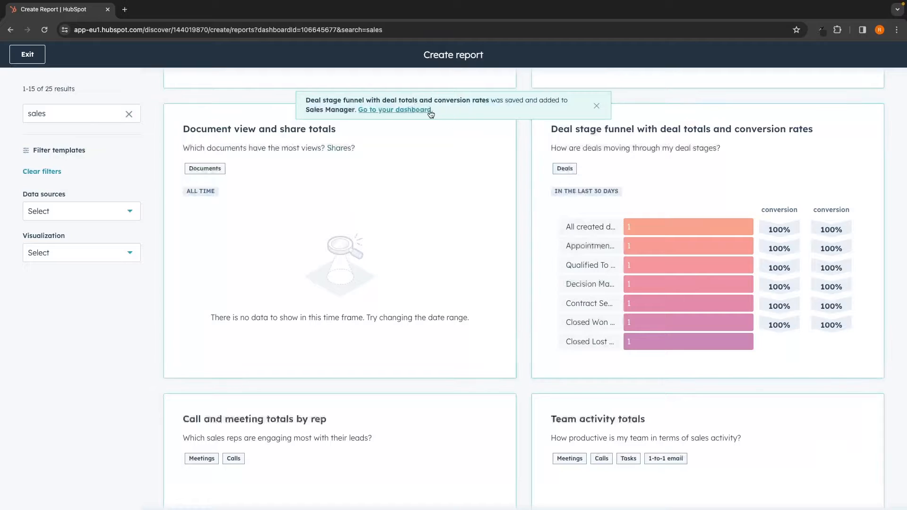
pyautogui.click(395, 109)
# Rearrange the dashboard reports, placing Deals closed lost and Deal created totals in the first row, Deal stage funnel and Activity leaderboard by rep below
pyautogui.scroll(-10, 558, 258)
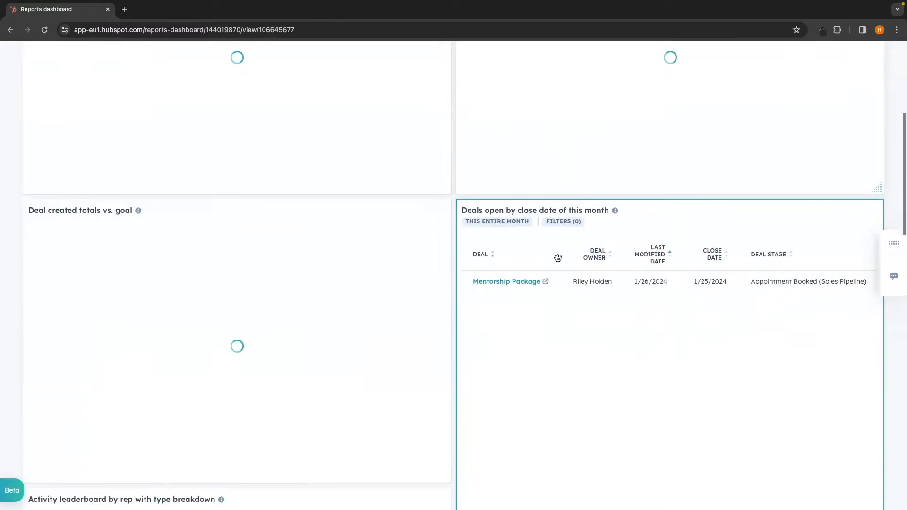
pyautogui.scroll(4, 558, 258)
pyautogui.scroll(7, 558, 258)
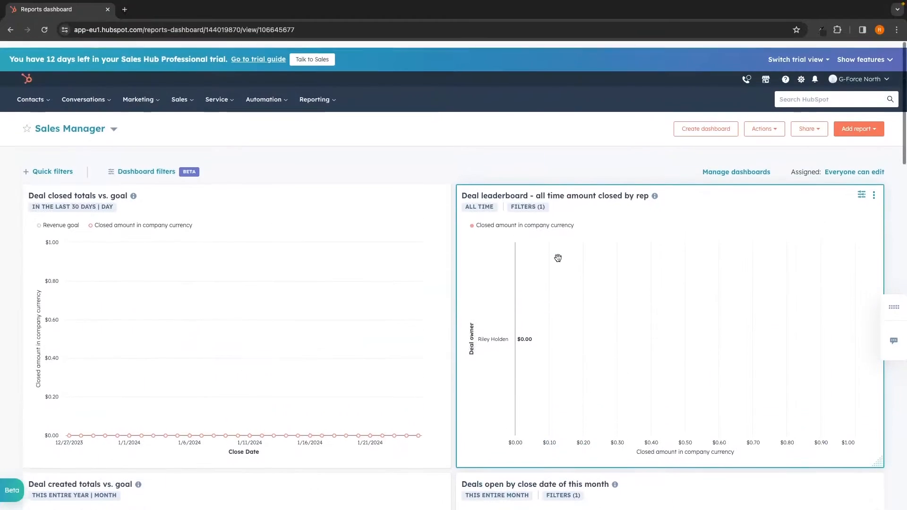
pyautogui.moveTo(154, 224); pyautogui.dragTo(617, 228)
pyautogui.scroll(-4, 399, 249)
pyautogui.moveTo(375, 254); pyautogui.dragTo(643, 239)
pyautogui.moveTo(605, 432); pyautogui.dragTo(633, 106)
pyautogui.scroll(5, 614, 238)
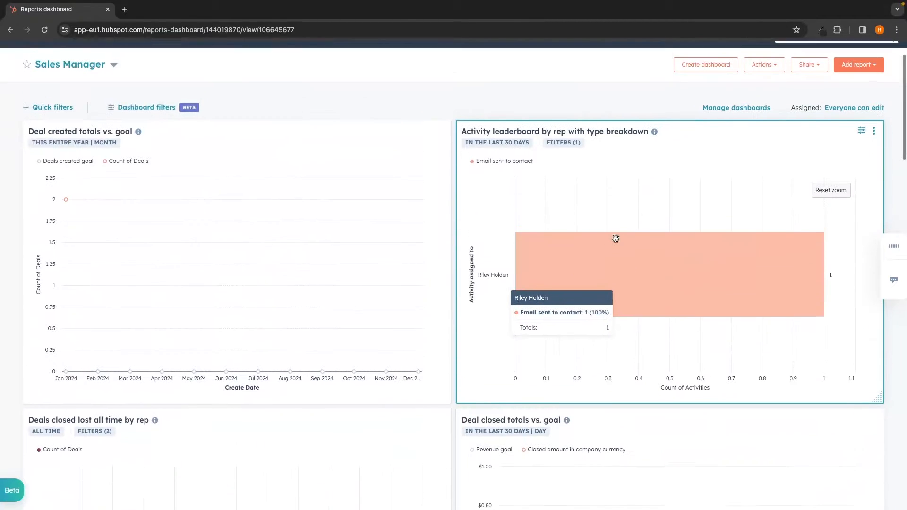
pyautogui.moveTo(330, 182); pyautogui.dragTo(591, 312)
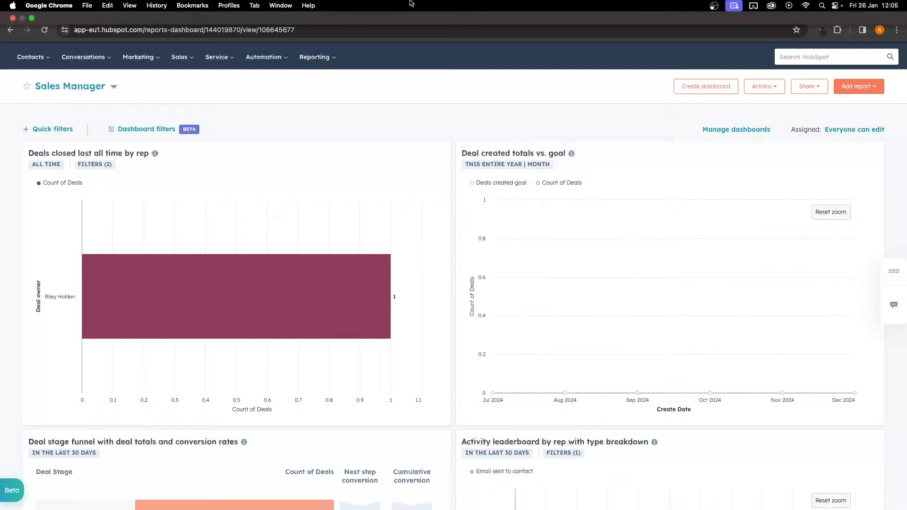
# Start creating another dashboard and browse the available templates down to the sales and service ones
pyautogui.click(724, 96)
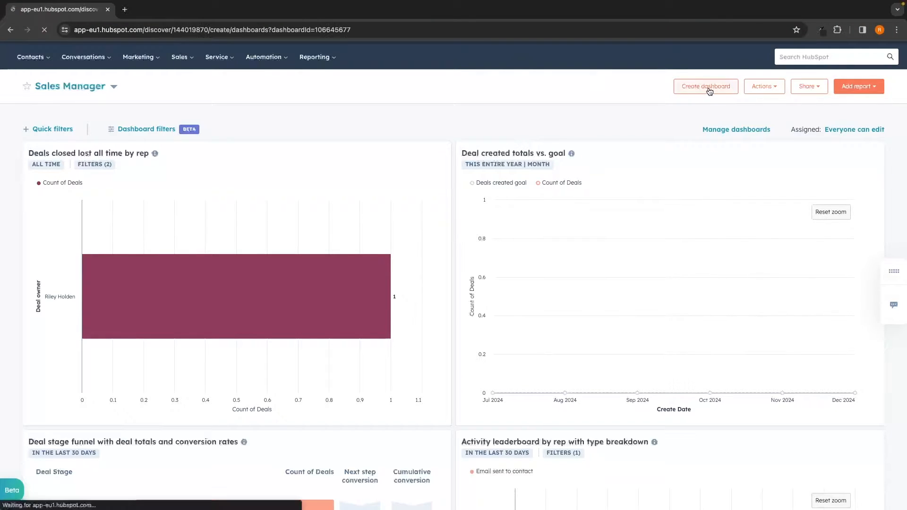
pyautogui.scroll(-2, 465, 197)
pyautogui.scroll(-6, 465, 198)
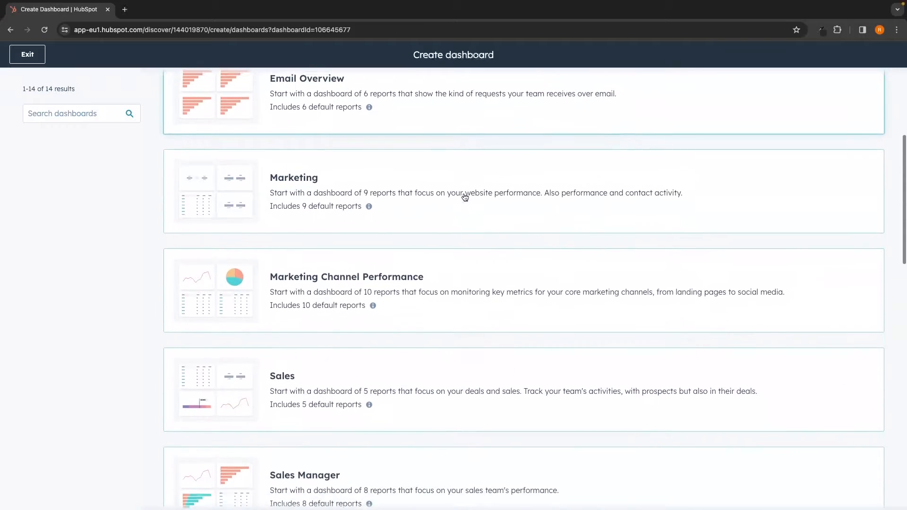
pyautogui.scroll(-5, 283, 245)
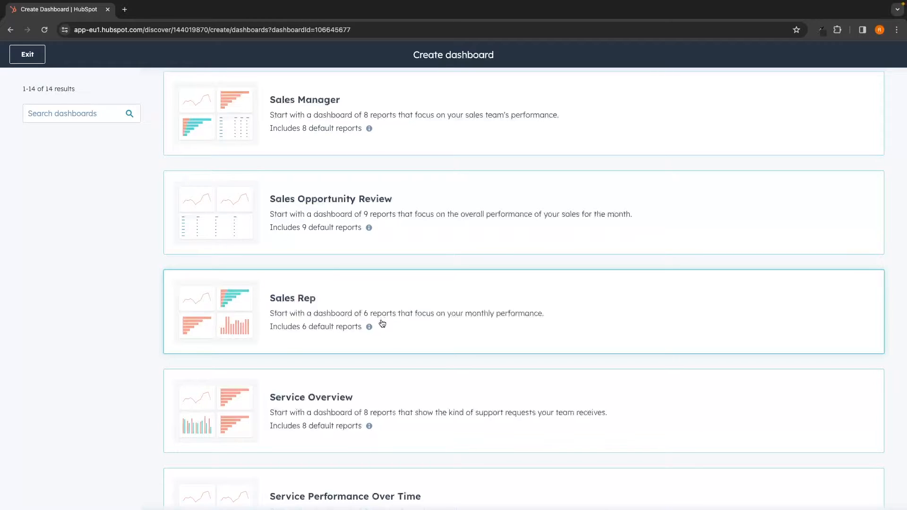
# Create a dashboard from the Sales Rep template with all six default reports and open it
pyautogui.click(489, 314)
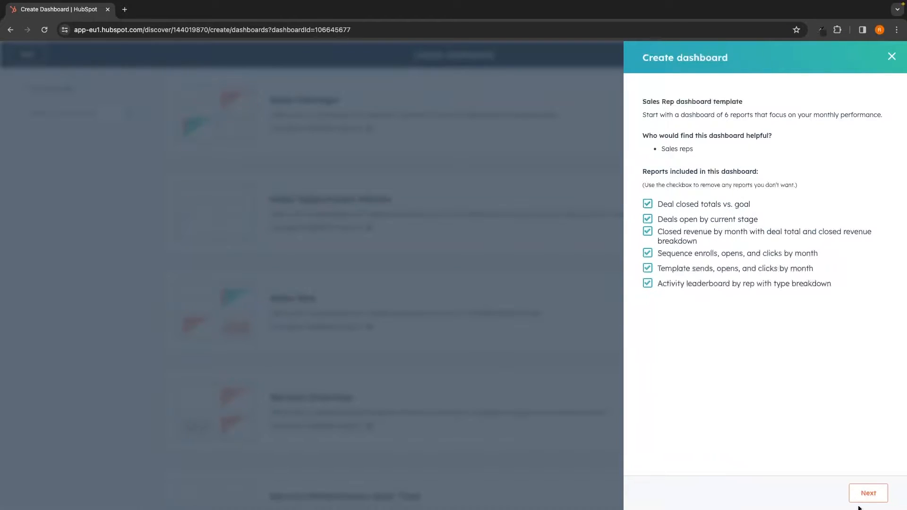
pyautogui.click(869, 493)
pyautogui.click(871, 494)
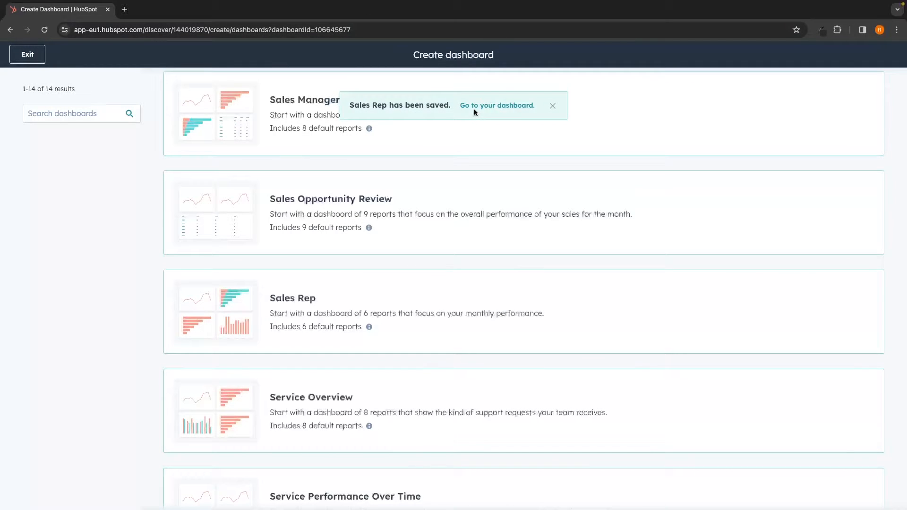
pyautogui.click(475, 107)
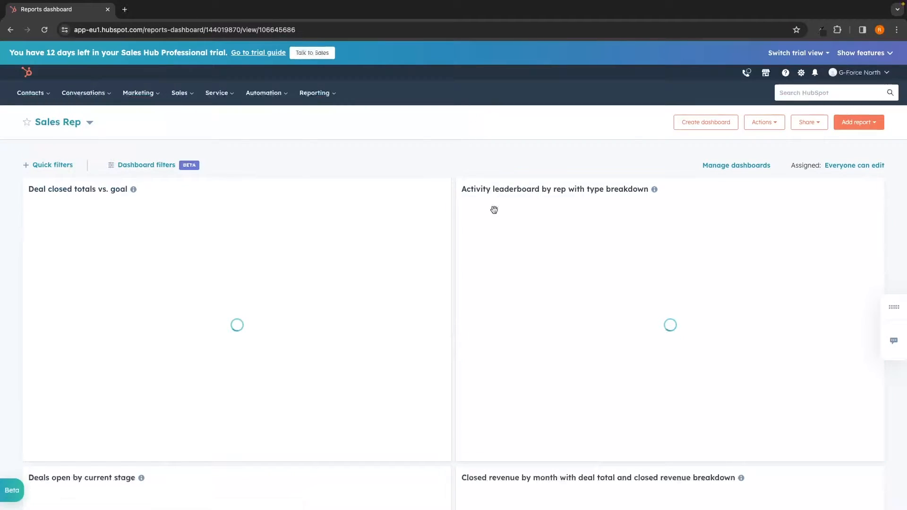
# Switch to the Sales Manager dashboard and look through its reports
pyautogui.click(81, 124)
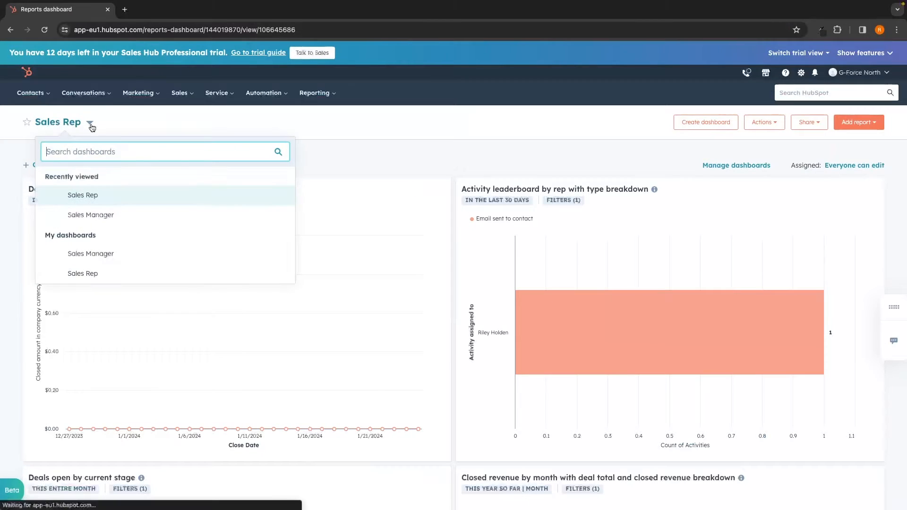
pyautogui.click(101, 216)
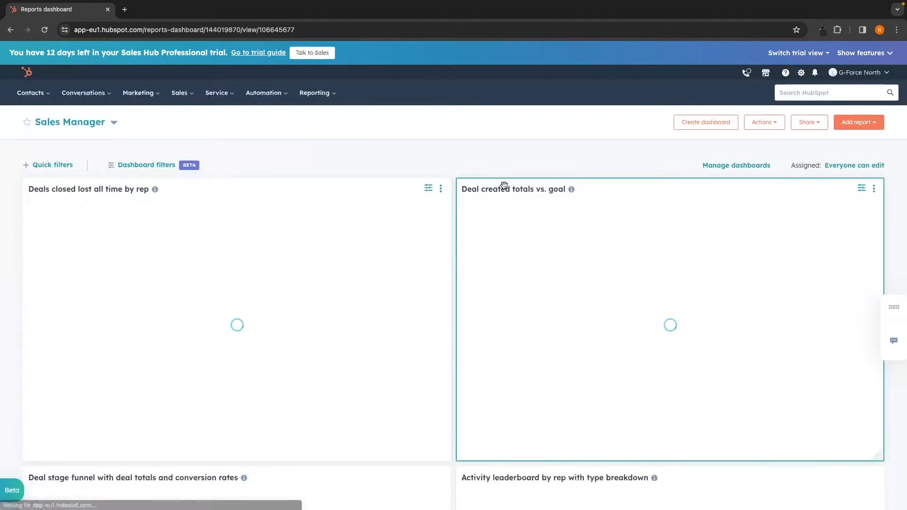
pyautogui.scroll(-3, 552, 199)
pyautogui.scroll(-2, 551, 199)
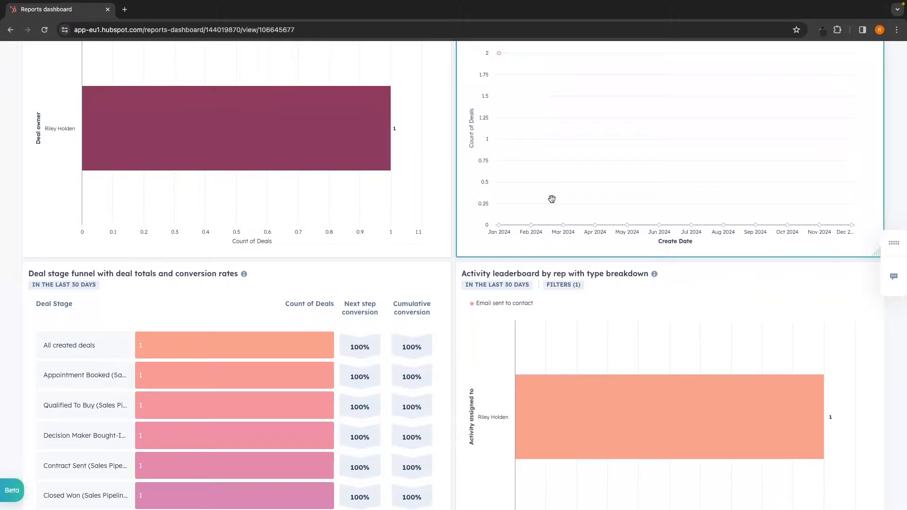
pyautogui.scroll(5, 551, 199)
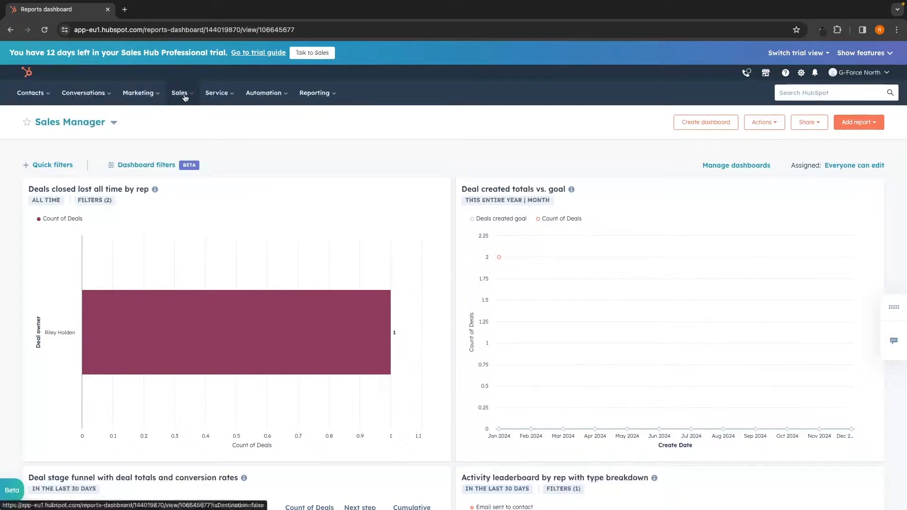
# Open the Prospecting workspace and review the to-do, email and call tasks due today in the summary
pyautogui.moveTo(178, 101)
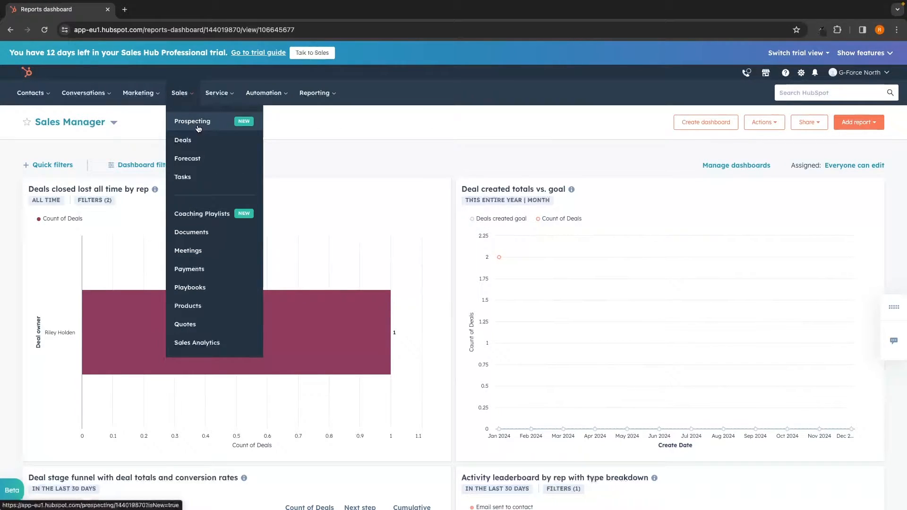
pyautogui.click(245, 126)
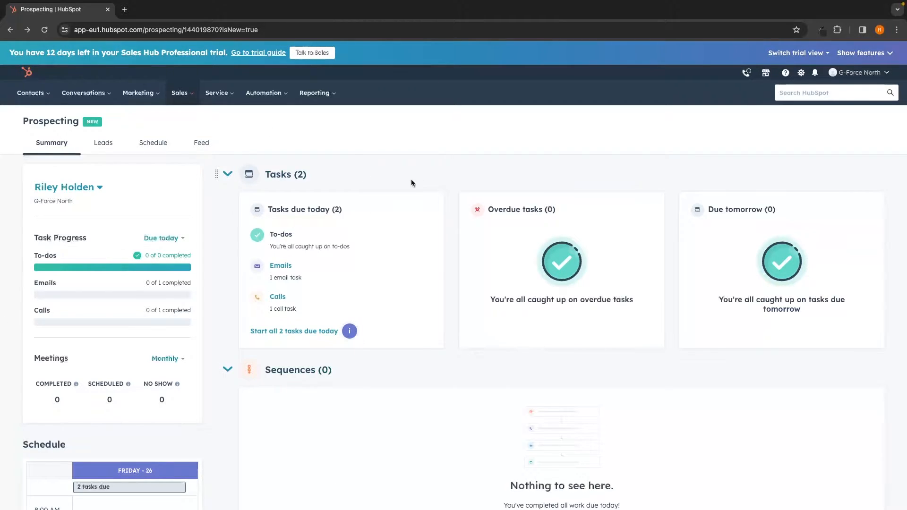
pyautogui.moveTo(269, 235); pyautogui.dragTo(293, 234)
pyautogui.moveTo(269, 309); pyautogui.dragTo(297, 309)
pyautogui.moveTo(294, 214); pyautogui.dragTo(357, 208)
pyautogui.click(358, 208)
pyautogui.click(31, 311)
# Start all tasks due today and review the call task contact's About, Notes, Associations and Overview details
pyautogui.click(307, 331)
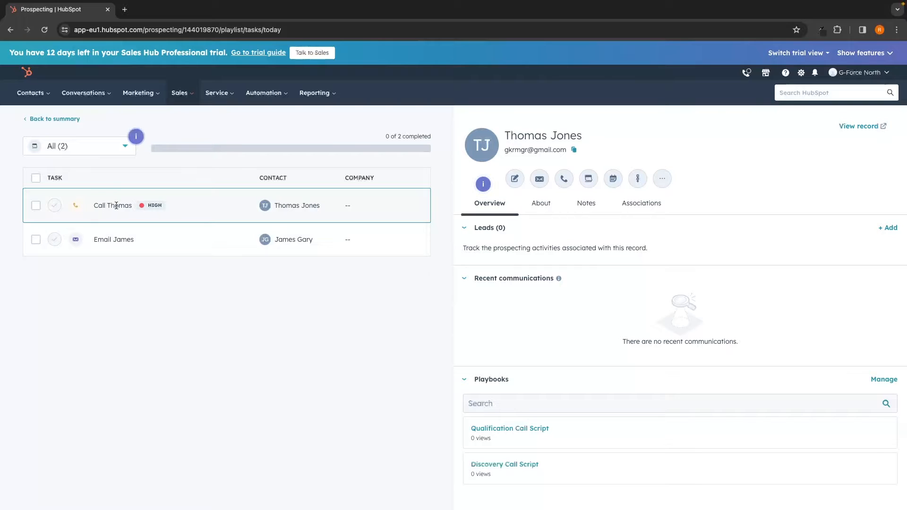
pyautogui.moveTo(502, 140); pyautogui.dragTo(591, 136)
pyautogui.click(594, 138)
pyautogui.click(541, 204)
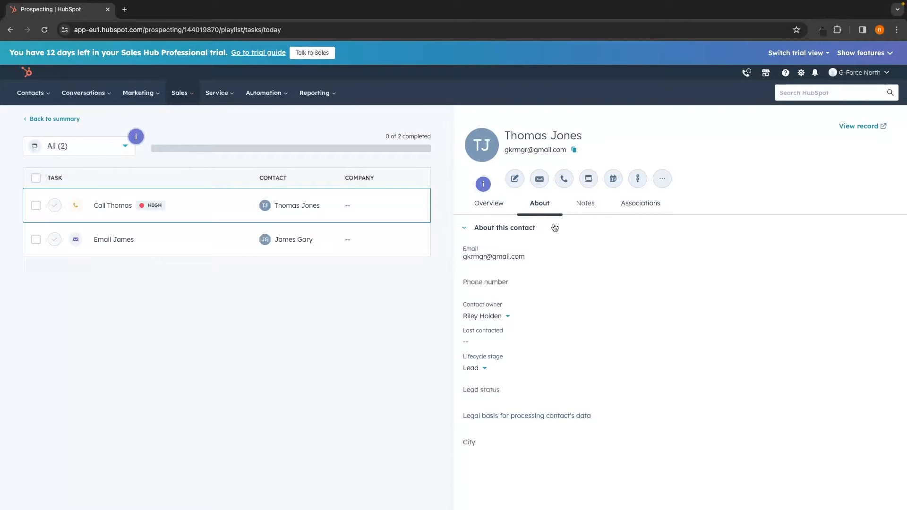
pyautogui.click(588, 213)
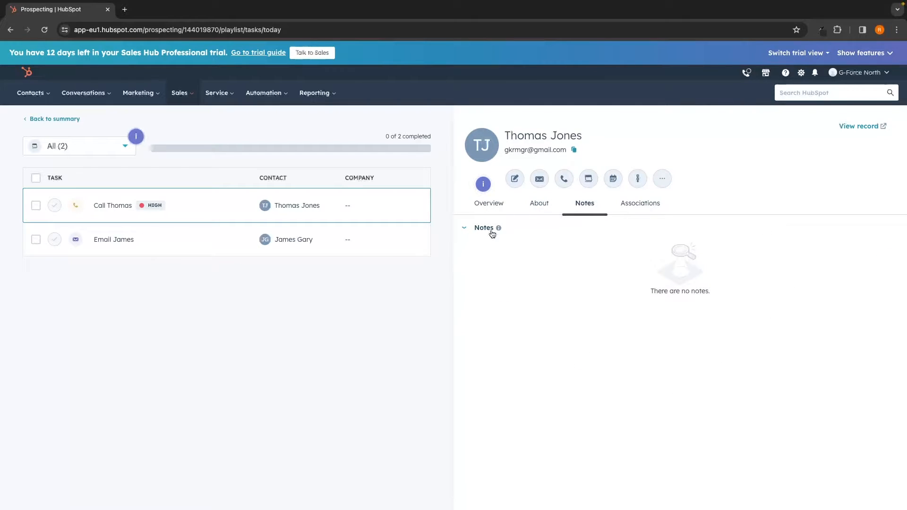
pyautogui.click(647, 208)
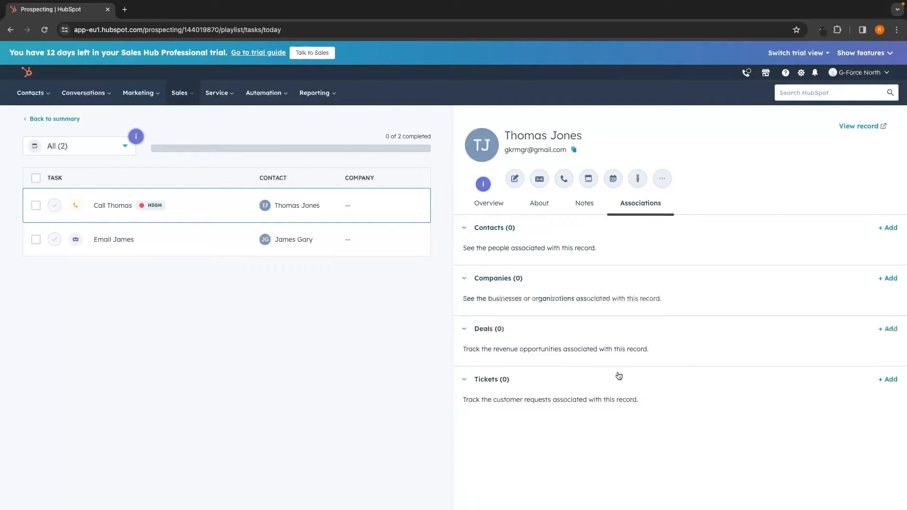
pyautogui.click(490, 204)
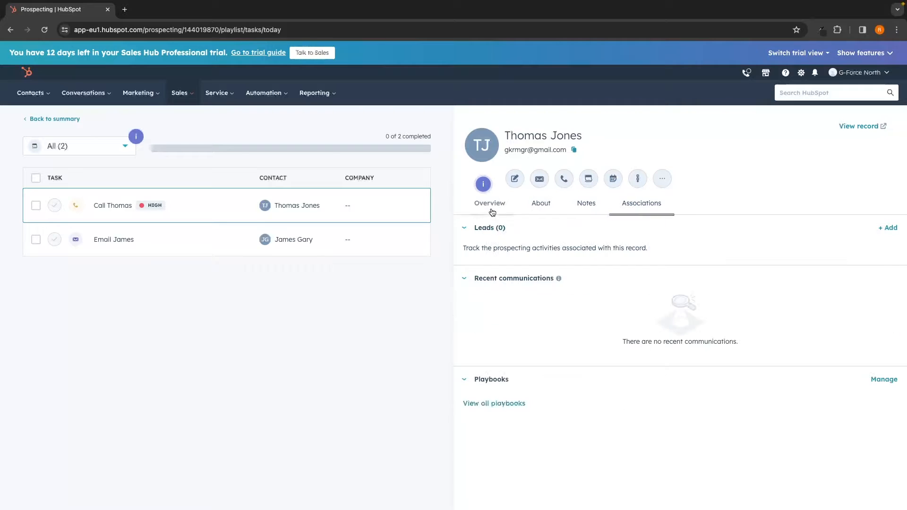
# Check the calling window for the call task's contact, and mark the task complete without creating a follow-up
pyautogui.click(569, 182)
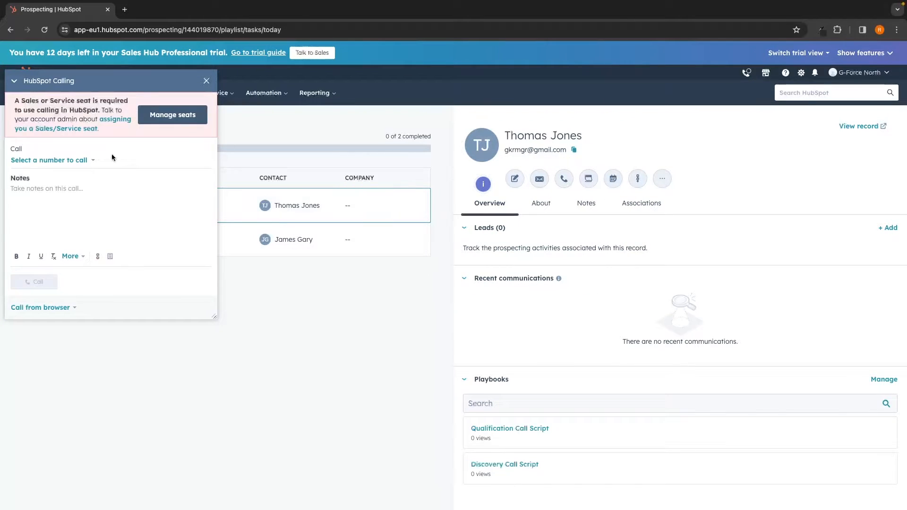
pyautogui.click(207, 81)
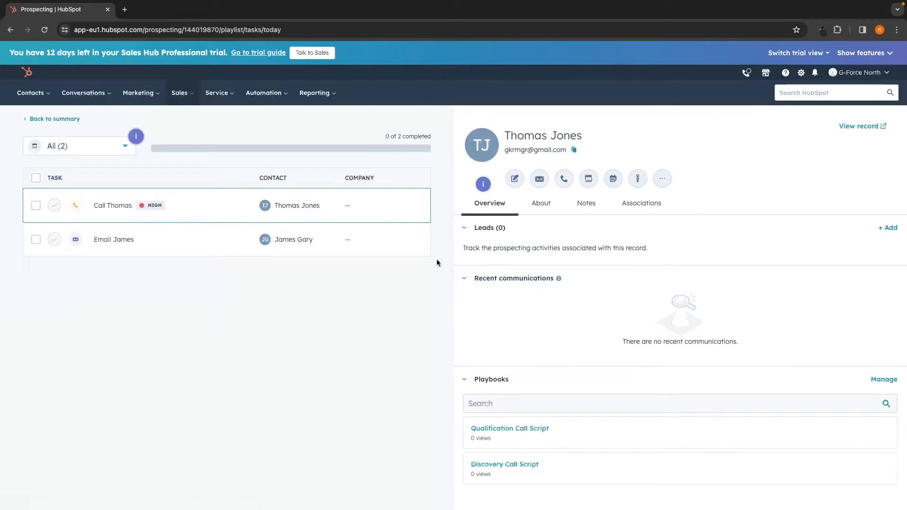
pyautogui.click(54, 206)
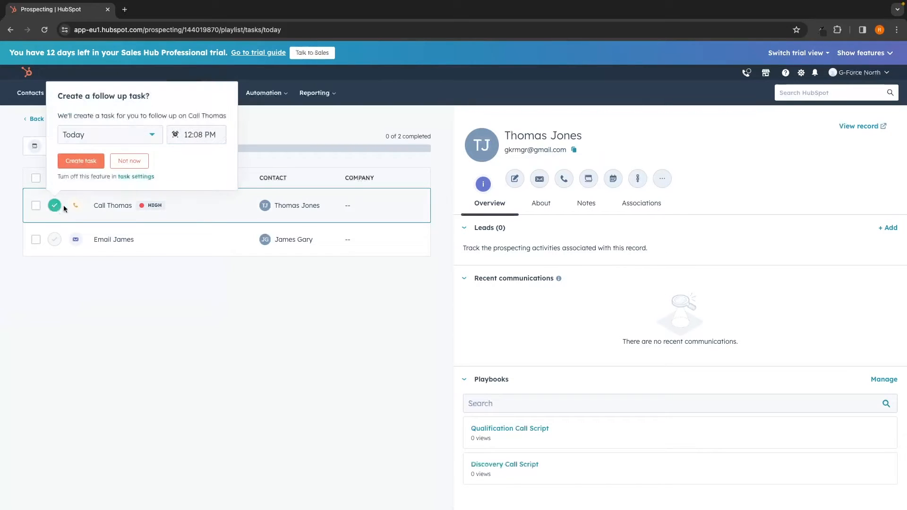
pyautogui.moveTo(58, 94); pyautogui.dragTo(160, 93)
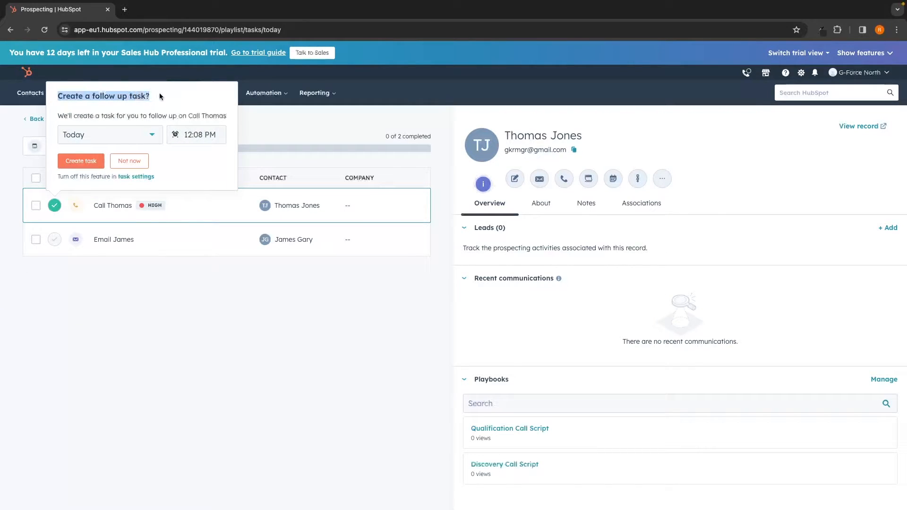
pyautogui.click(151, 95)
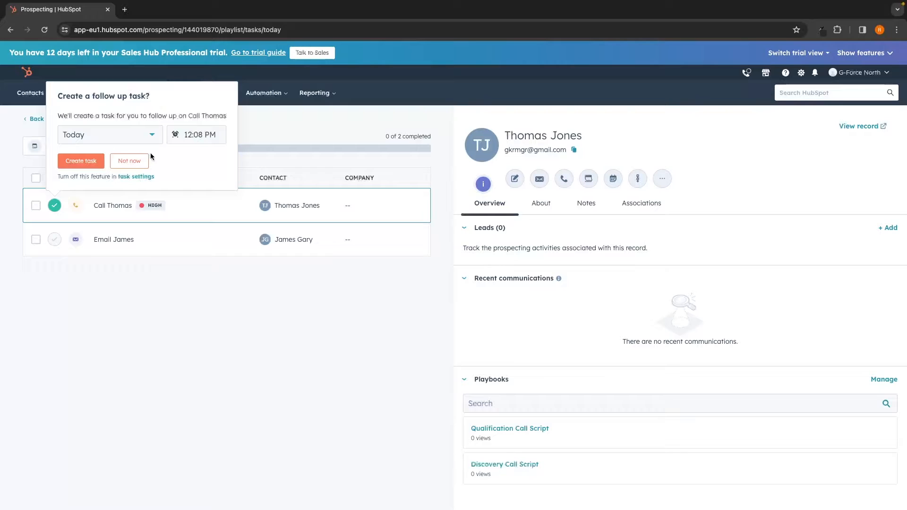
pyautogui.click(129, 161)
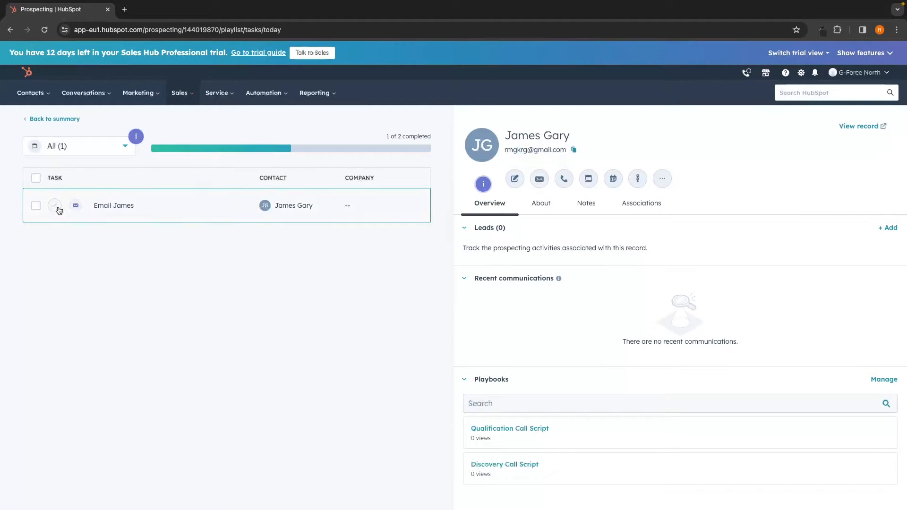
# Mark the email task complete with a follow-up task and return to the Prospecting summary
pyautogui.click(54, 205)
pyautogui.click(80, 161)
pyautogui.hscroll(-5, 191, 225)
# Examine the Prospecting summary's task progress, the completed, scheduled and no-show meeting figures, and the day's schedule
pyautogui.scroll(-1, 347, 270)
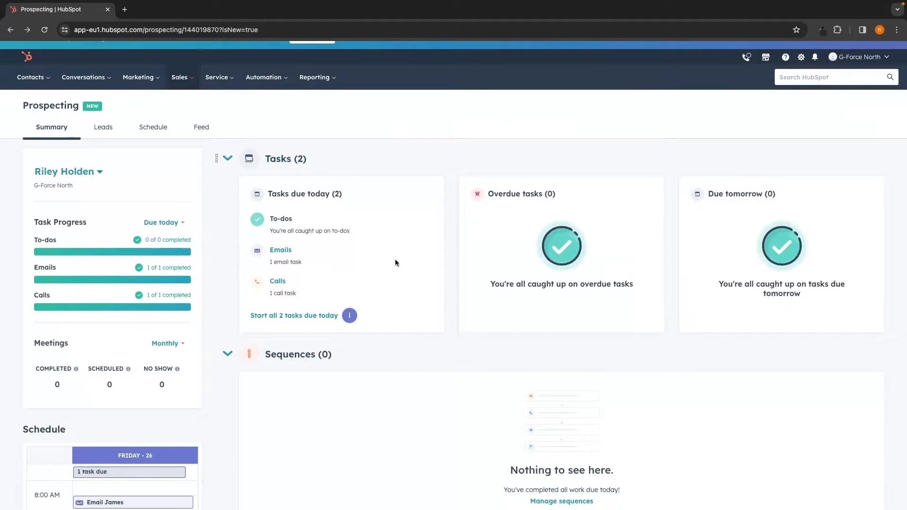
pyautogui.scroll(-3, 395, 259)
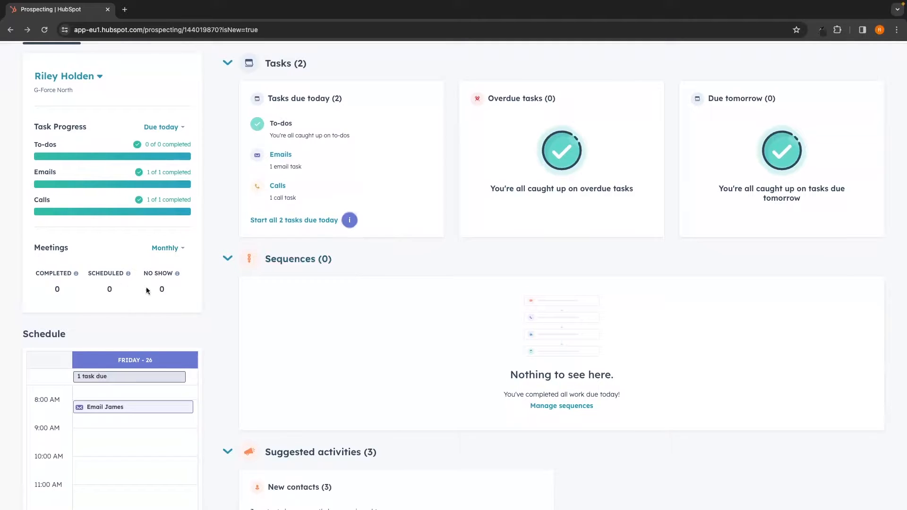
pyautogui.scroll(1, 178, 290)
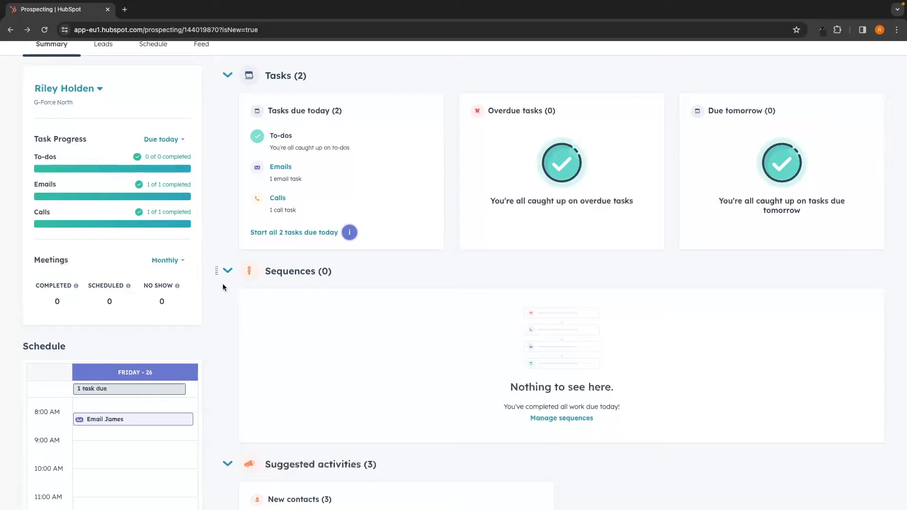
pyautogui.moveTo(37, 287); pyautogui.dragTo(56, 286)
pyautogui.moveTo(88, 285); pyautogui.dragTo(127, 288)
pyautogui.click(117, 294)
pyautogui.click(168, 299)
pyautogui.scroll(-3, 218, 284)
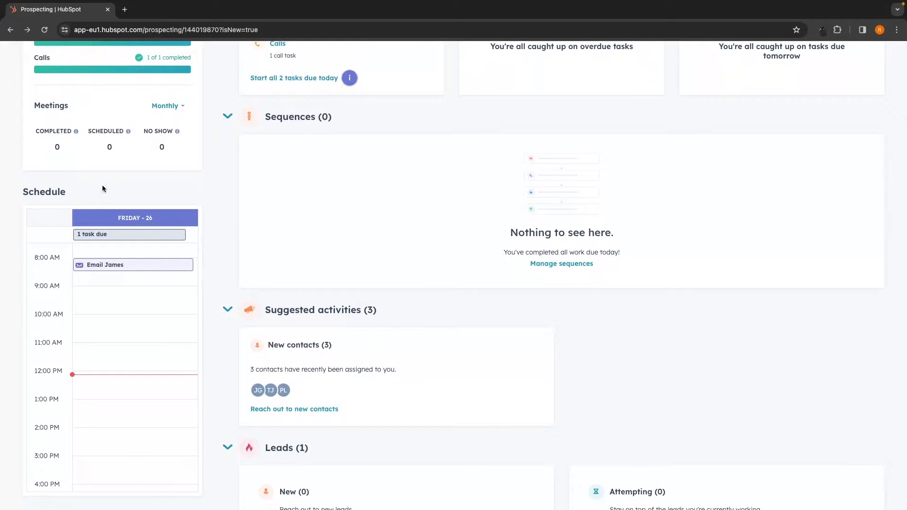
pyautogui.scroll(-6, 71, 280)
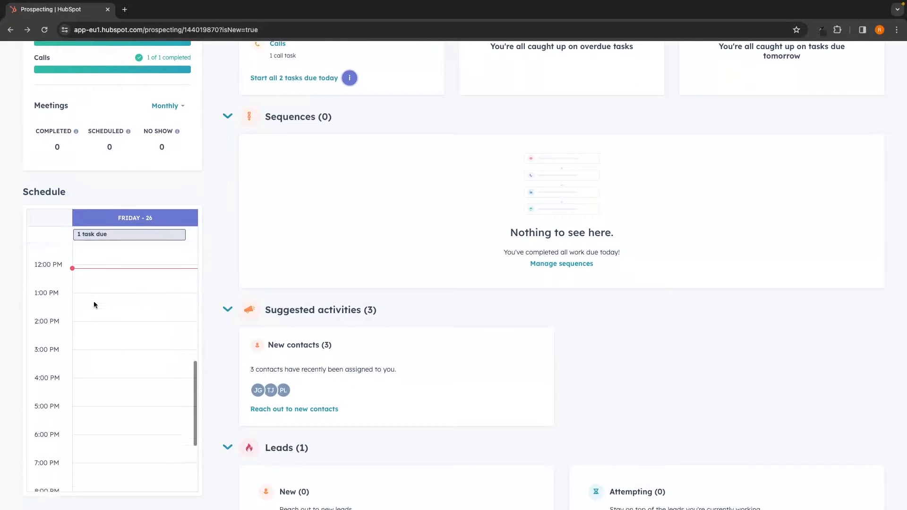
pyautogui.scroll(7, 94, 301)
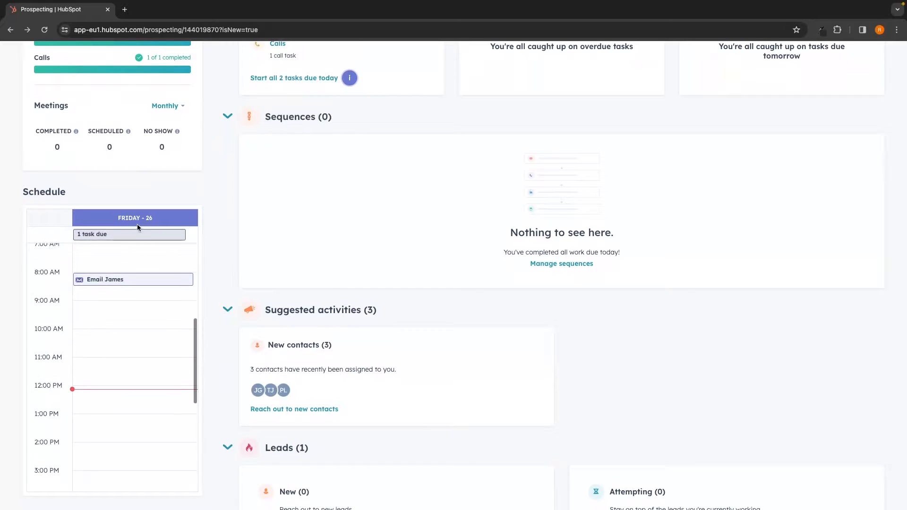
pyautogui.scroll(2, 136, 216)
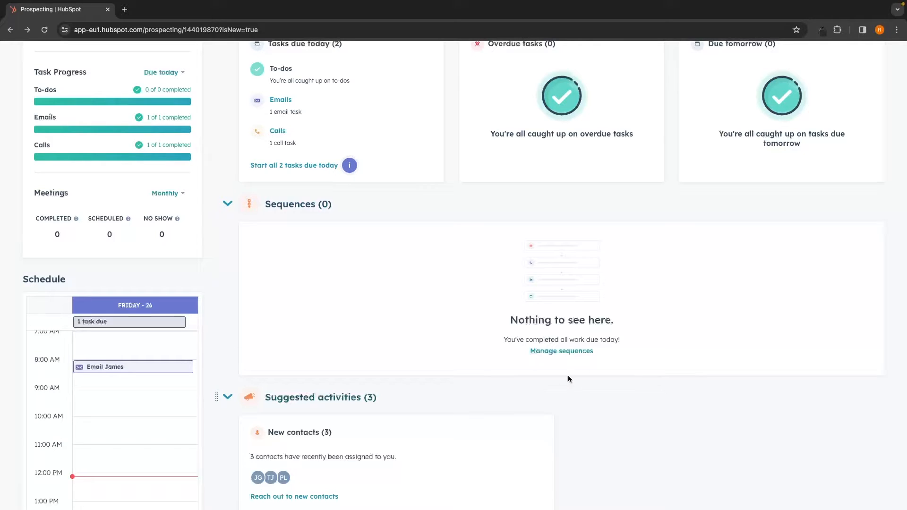
# Open the sequences management page from the Prospecting summary and browse the pre-made sequences
pyautogui.click(577, 351)
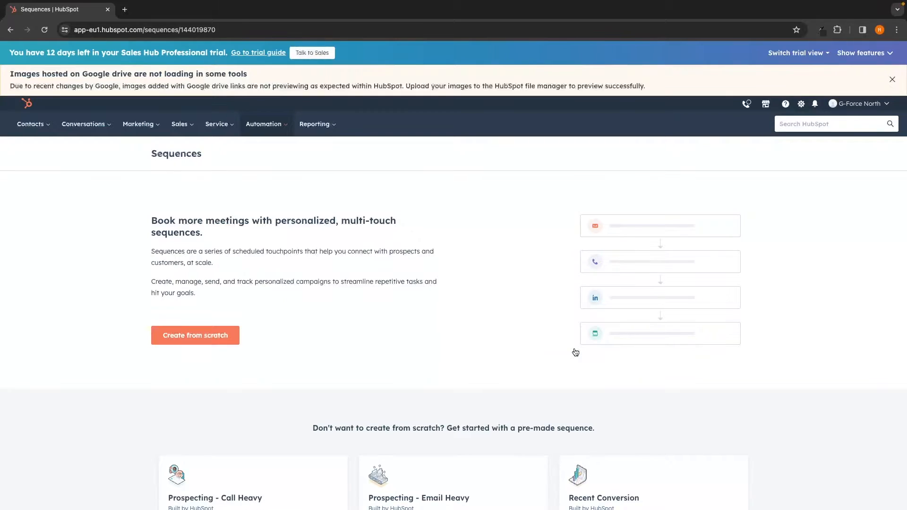
pyautogui.scroll(-1, 426, 232)
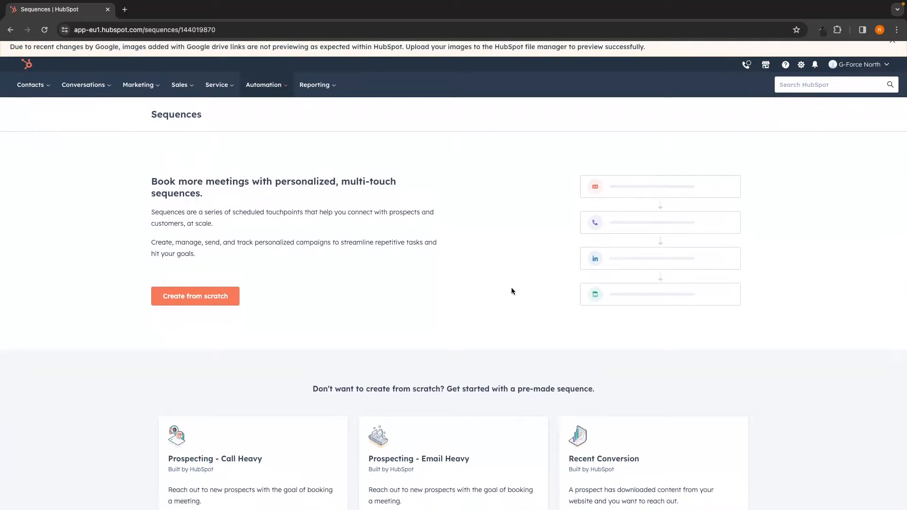
pyautogui.scroll(-5, 704, 268)
pyautogui.scroll(-1, 704, 271)
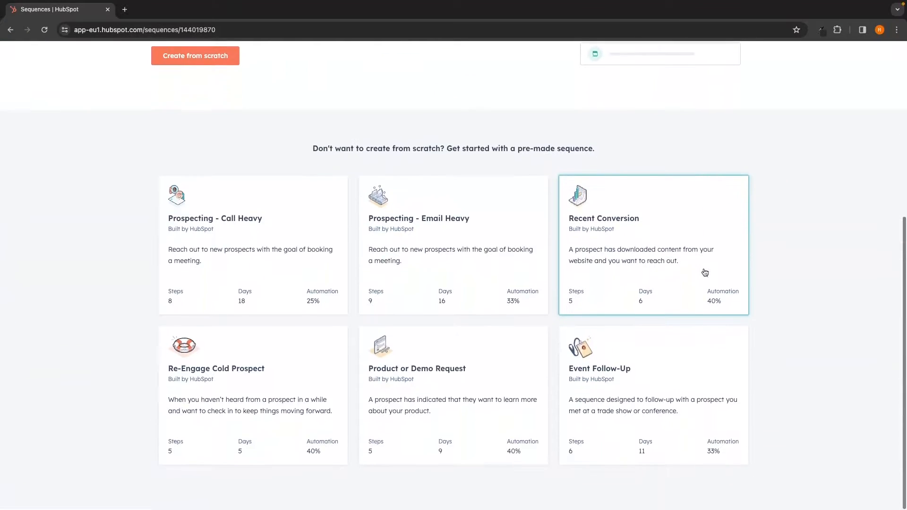
pyautogui.moveTo(309, 149); pyautogui.dragTo(605, 157)
pyautogui.click(643, 150)
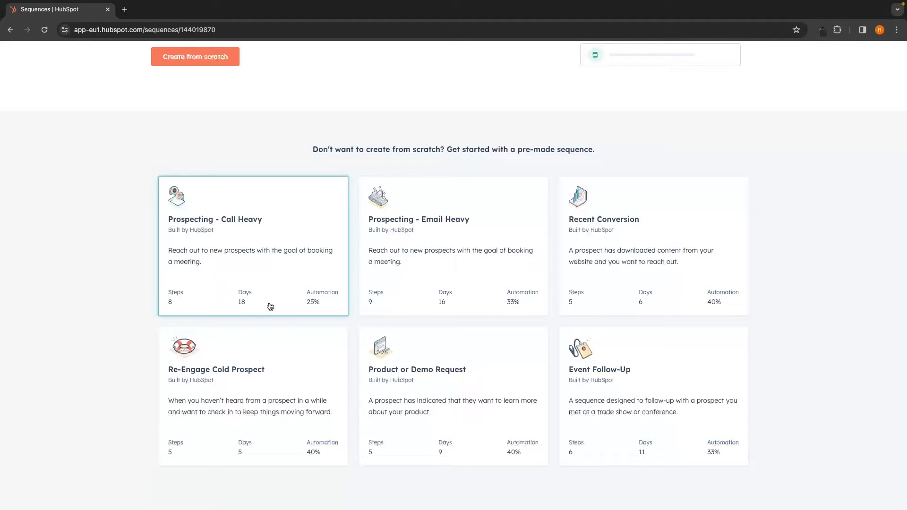
# Start a sequence from the pre-made Prospecting - Call Heavy template and review its first email, call tasks and delays
pyautogui.click(325, 298)
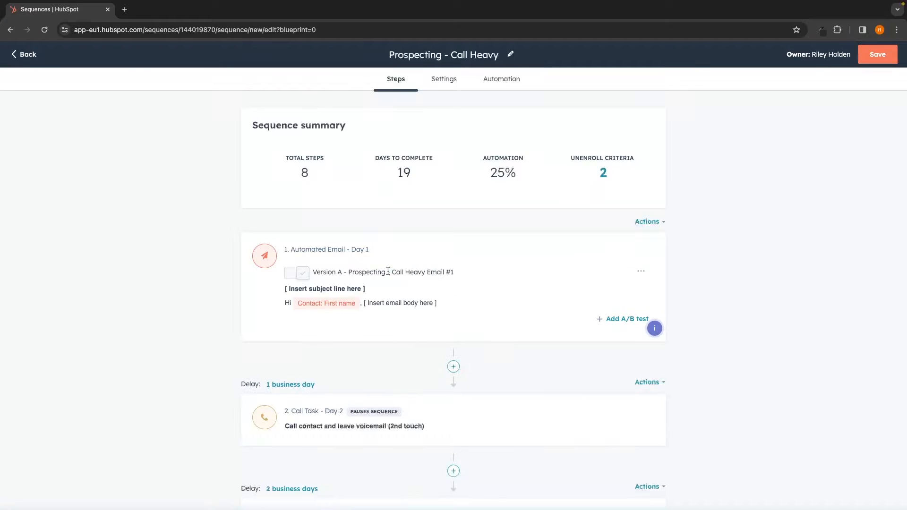
pyautogui.scroll(-1, 500, 229)
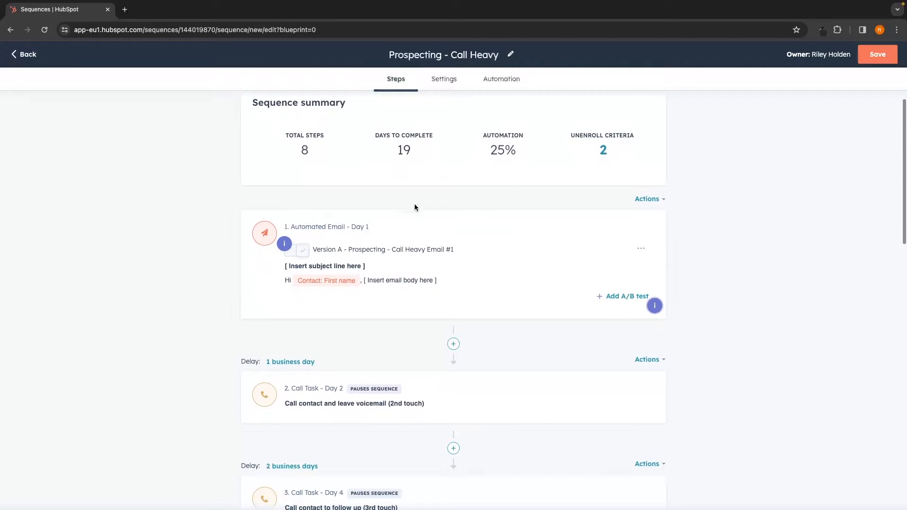
pyautogui.tripleClick(309, 227)
pyautogui.scroll(-3, 401, 228)
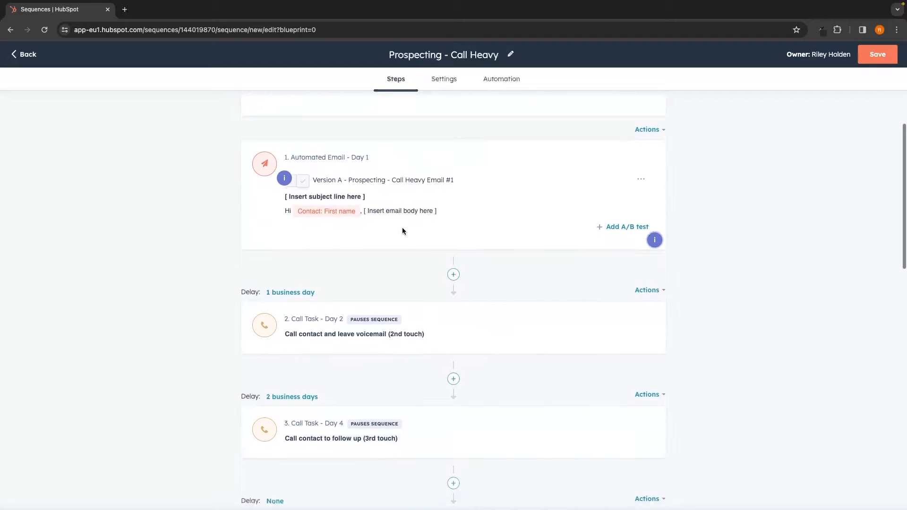
pyautogui.moveTo(239, 231); pyautogui.dragTo(323, 236)
pyautogui.click(324, 236)
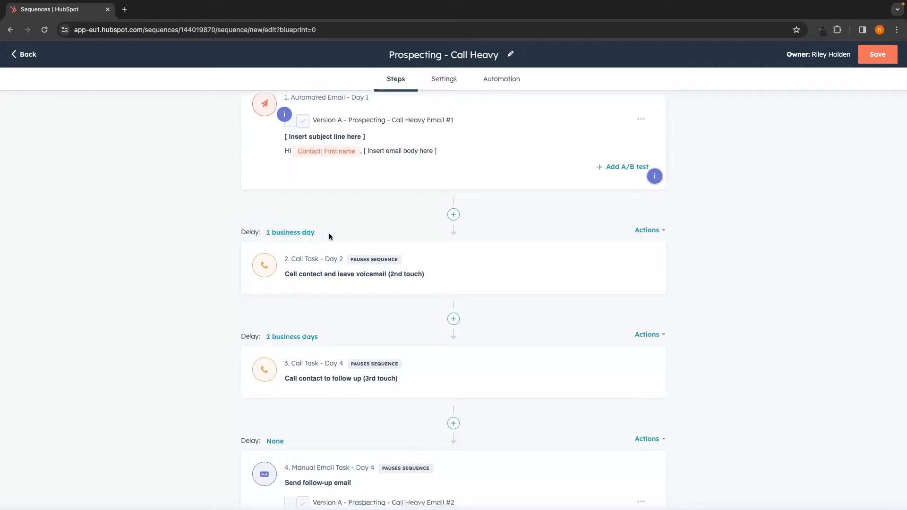
# Review the Call Heavy sequence's remaining call tasks, follow-up emails and delays, and return to the sequences page
pyautogui.moveTo(282, 277); pyautogui.dragTo(416, 275)
pyautogui.click(435, 277)
pyautogui.scroll(-2, 435, 277)
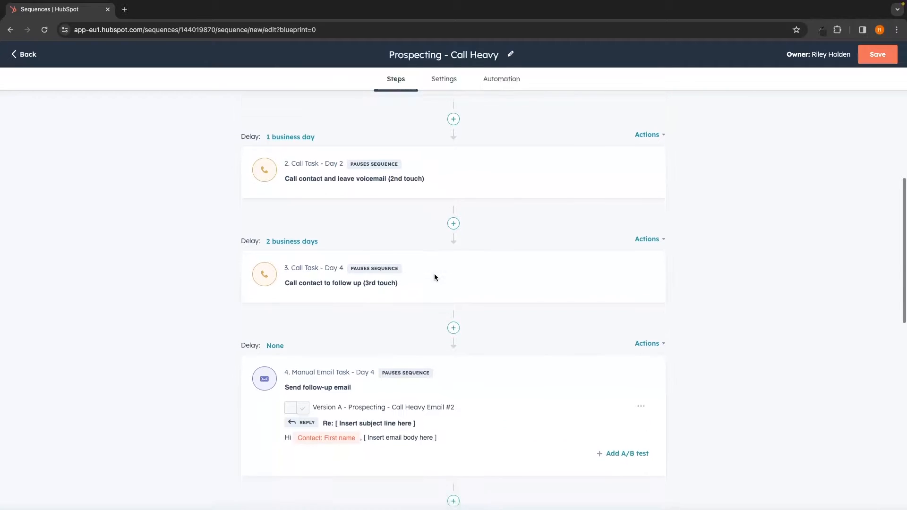
pyautogui.moveTo(279, 277); pyautogui.dragTo(399, 282)
pyautogui.click(401, 276)
pyautogui.scroll(-2, 401, 272)
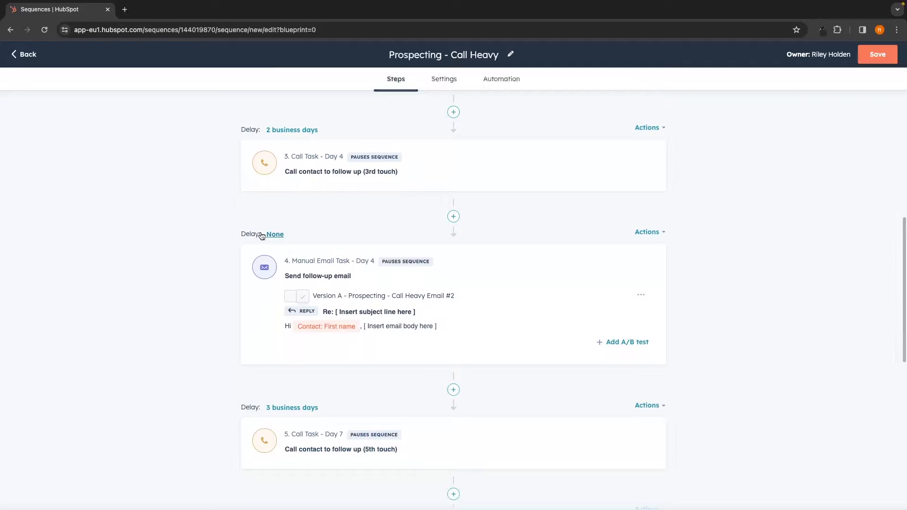
pyautogui.scroll(-7, 378, 307)
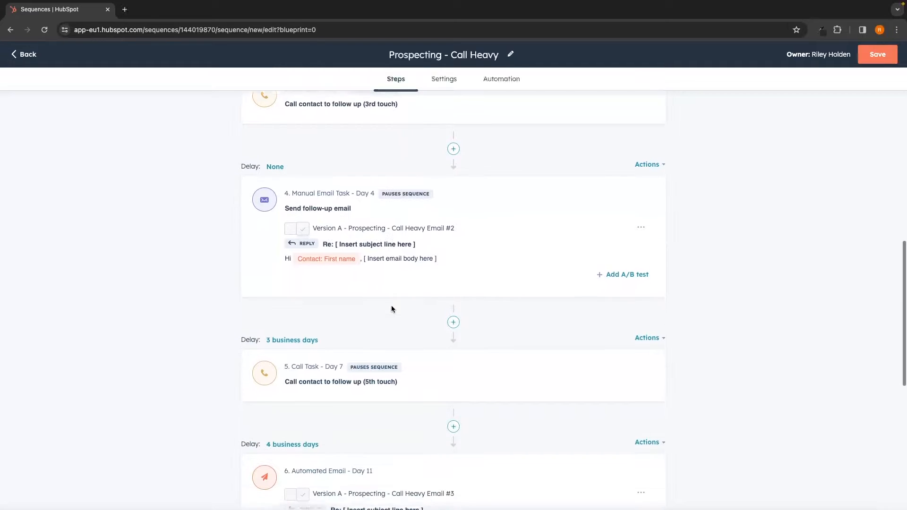
pyautogui.scroll(10, 391, 309)
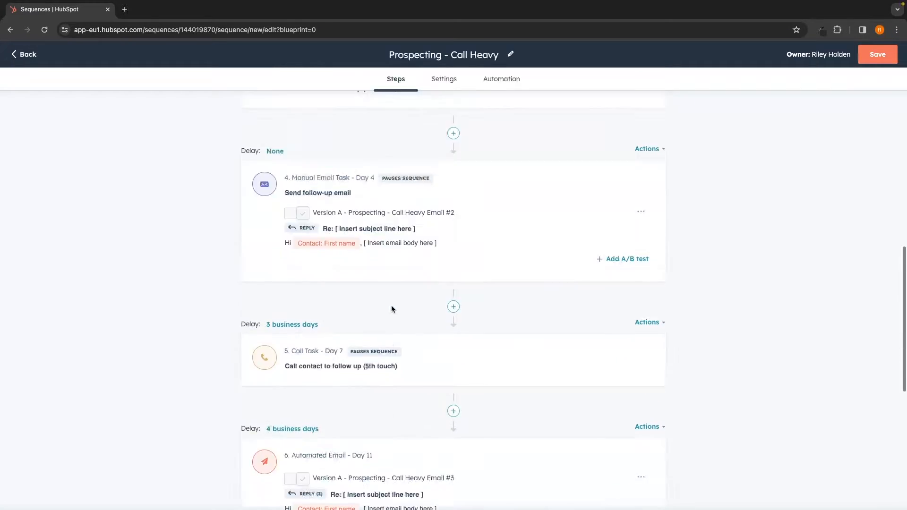
pyautogui.hscroll(-5, 391, 307)
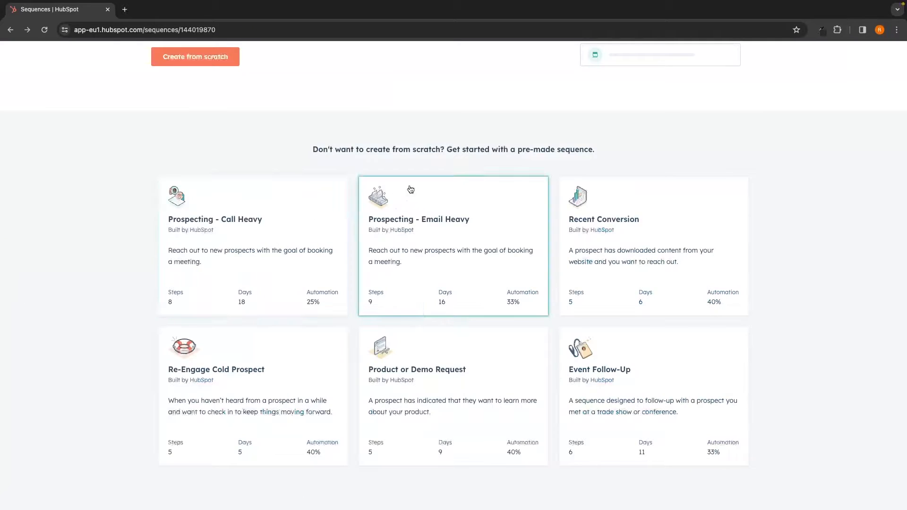
# Start a sequence from the pre-made Recent Conversion template and review its full first email, email editing options and remaining steps
pyautogui.click(587, 250)
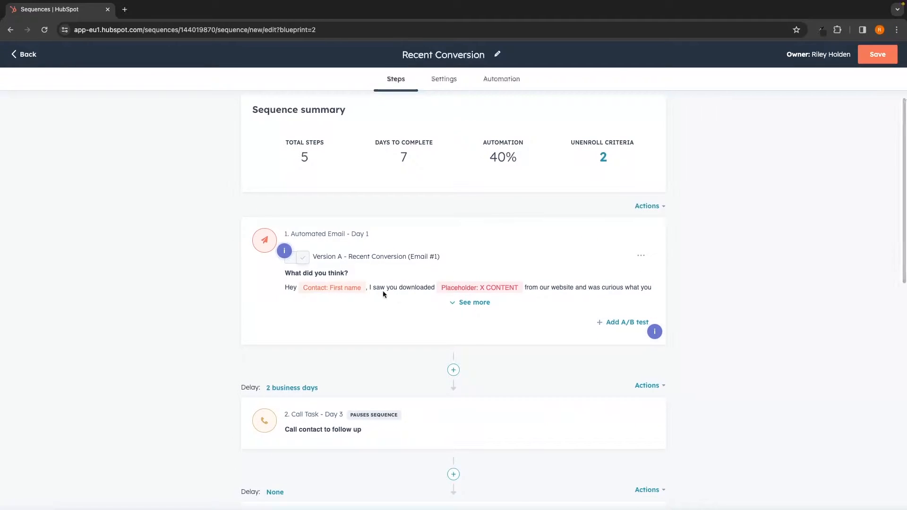
pyautogui.click(469, 302)
pyautogui.scroll(-1, 510, 316)
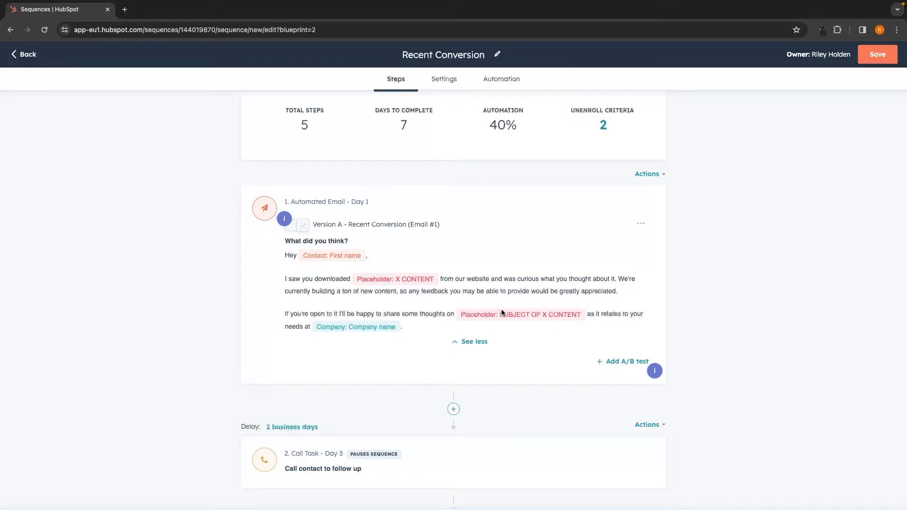
pyautogui.click(641, 224)
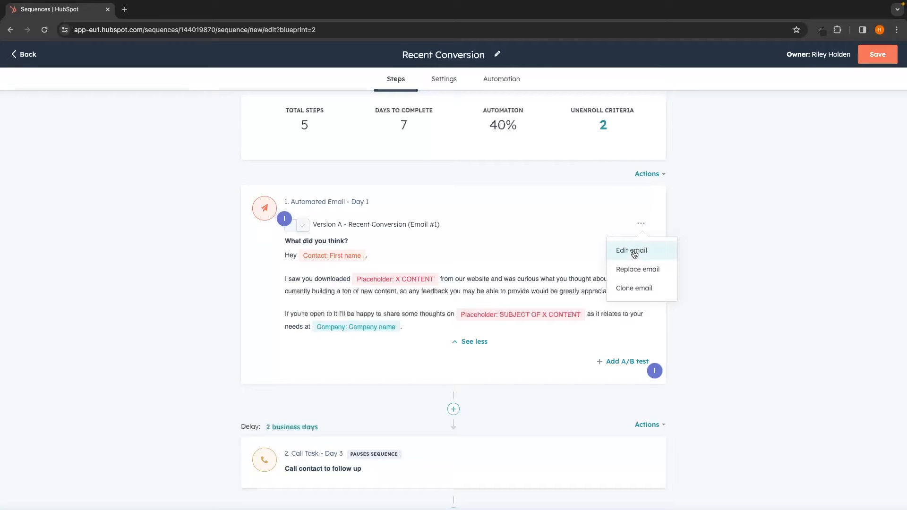
pyautogui.click(694, 245)
pyautogui.scroll(1, 655, 273)
pyautogui.scroll(-12, 655, 273)
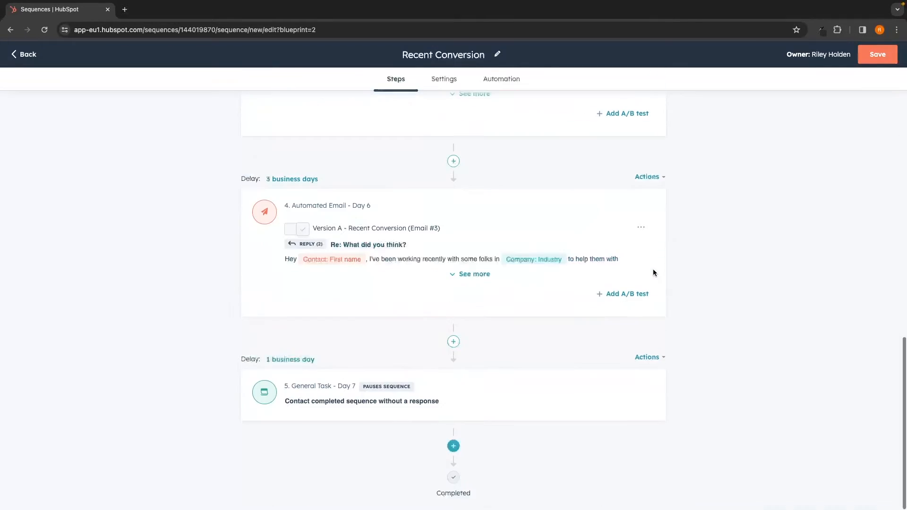
# Insert a "Call contact to follow up" call task after the Day 6 automated email, and return to the sequences page without saving
pyautogui.click(453, 342)
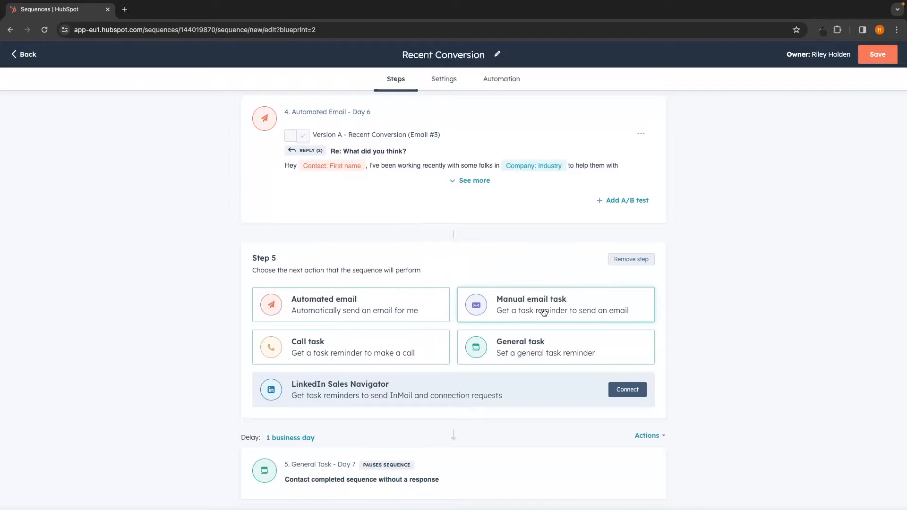
pyautogui.click(367, 355)
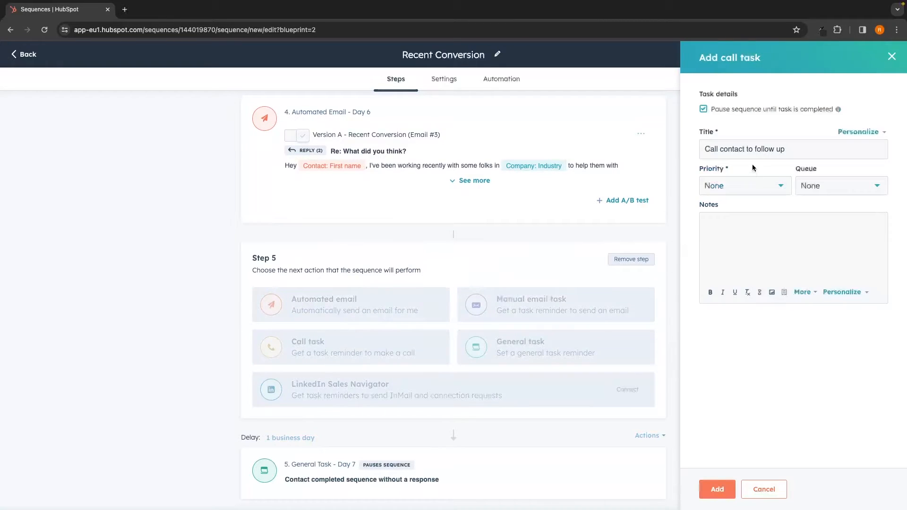
pyautogui.click(712, 490)
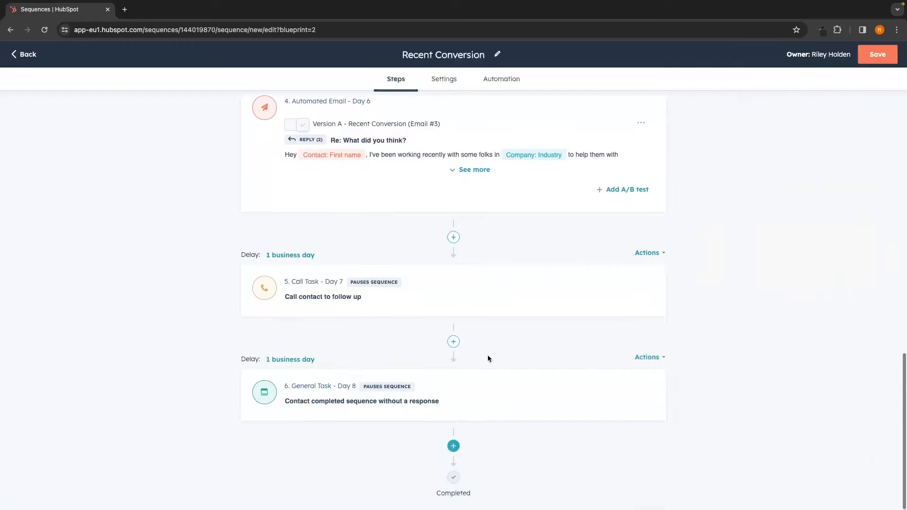
pyautogui.hscroll(-5, 360, 289)
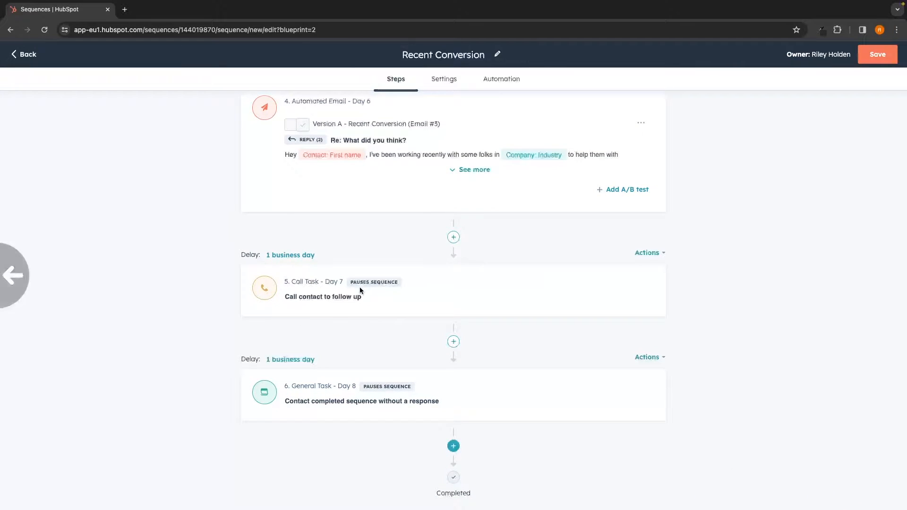
# Start a sequence from scratch and view its step types and the templates for an automated email in a new thread
pyautogui.click(531, 97)
pyautogui.moveTo(308, 146); pyautogui.dragTo(588, 148)
pyautogui.click(600, 153)
pyautogui.scroll(5, 601, 153)
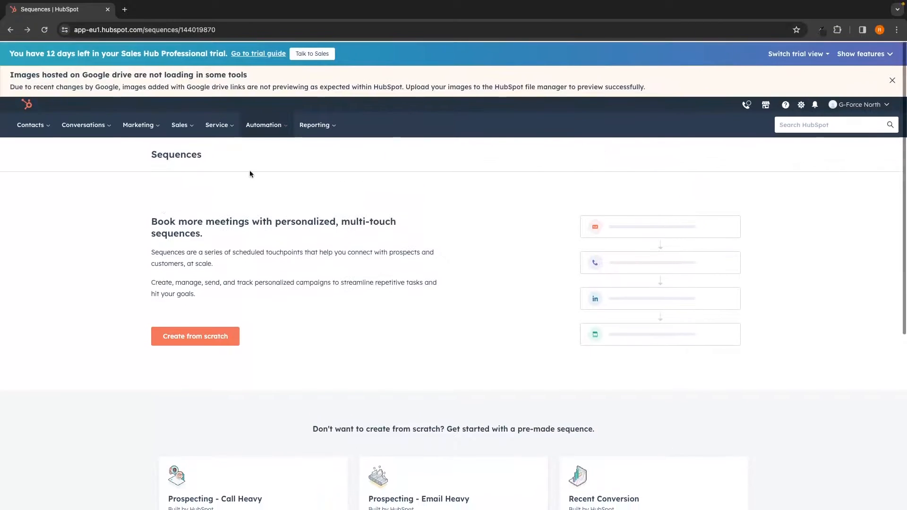
pyautogui.click(214, 337)
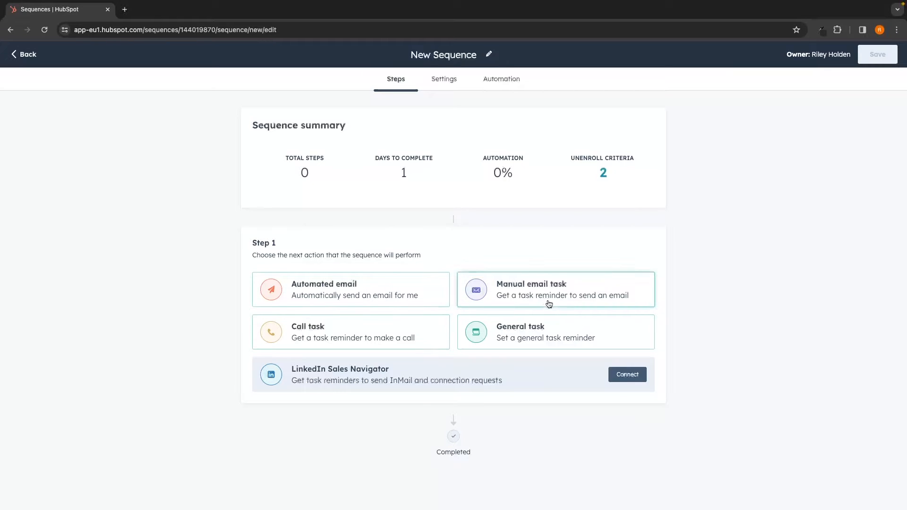
pyautogui.click(426, 284)
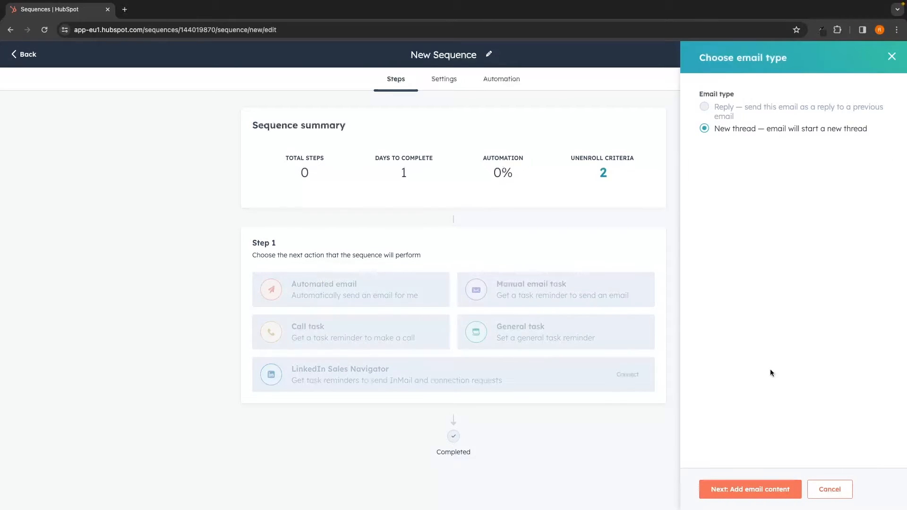
pyautogui.click(754, 492)
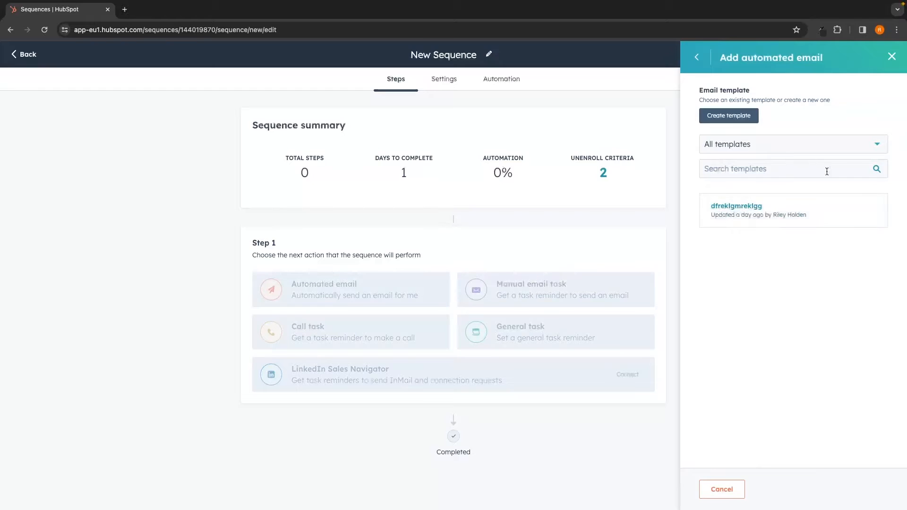
pyautogui.click(891, 57)
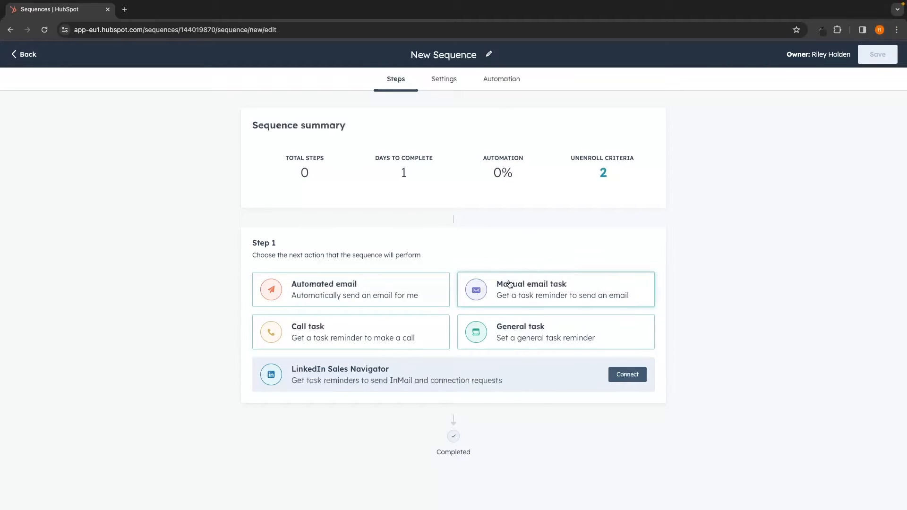
# Return to the Prospecting summary and examine its suggested activities and lead categories
pyautogui.hscroll(-5, 697, 296)
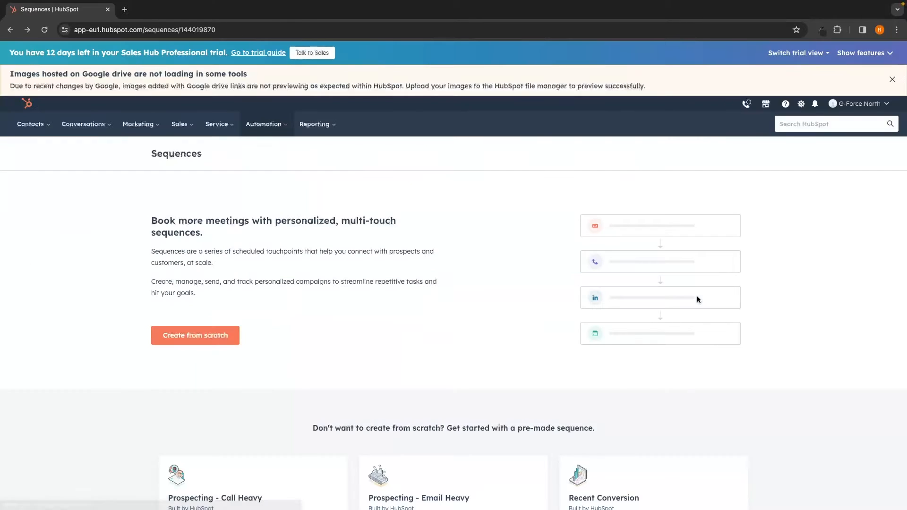
pyautogui.hscroll(-5, 697, 299)
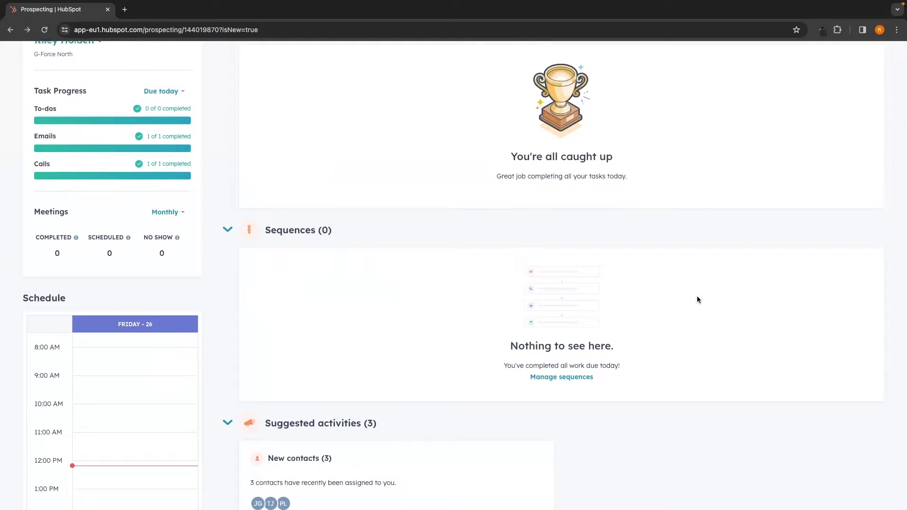
pyautogui.scroll(-6, 698, 300)
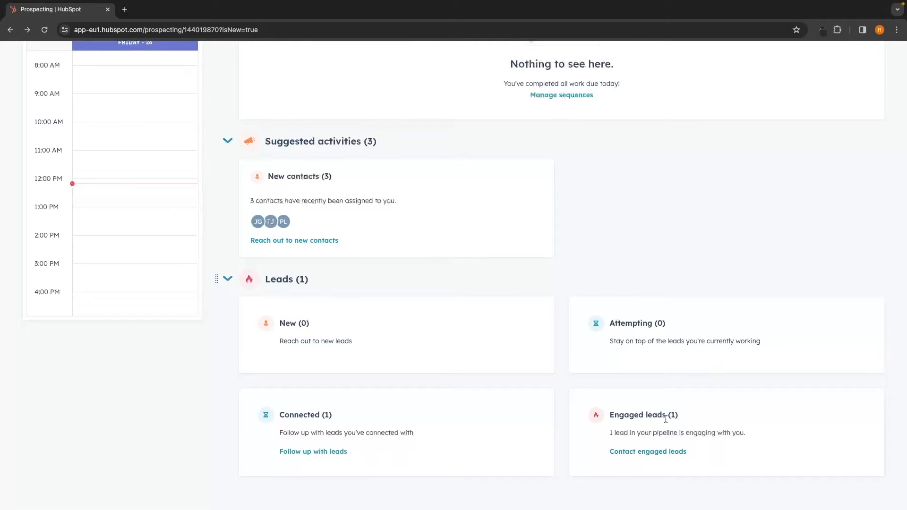
pyautogui.scroll(10, 302, 273)
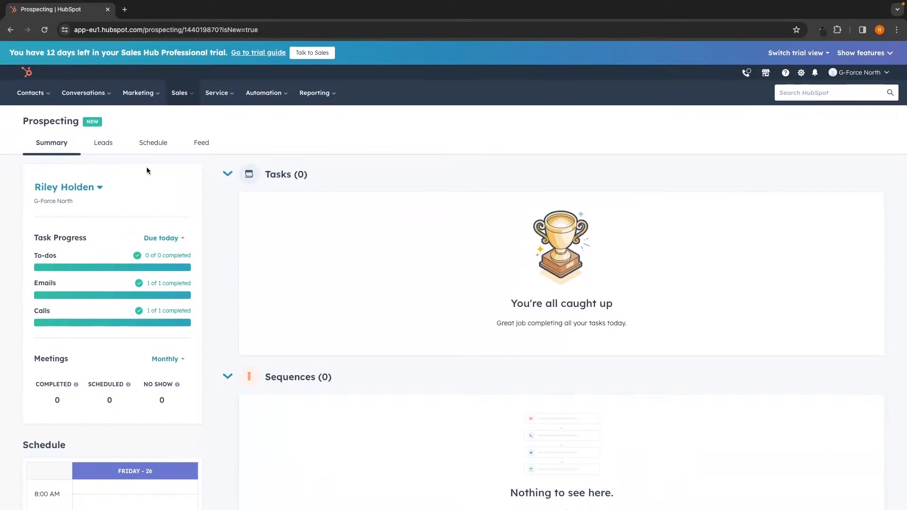
# Open the leads list in the Prospecting workspace and clear its lead stage filter
pyautogui.click(112, 148)
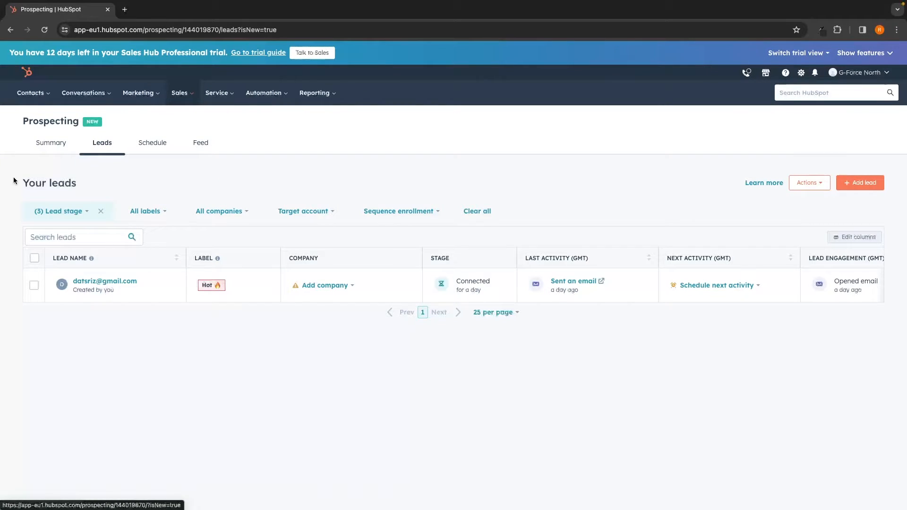
pyautogui.moveTo(15, 182); pyautogui.dragTo(78, 179)
pyautogui.click(81, 178)
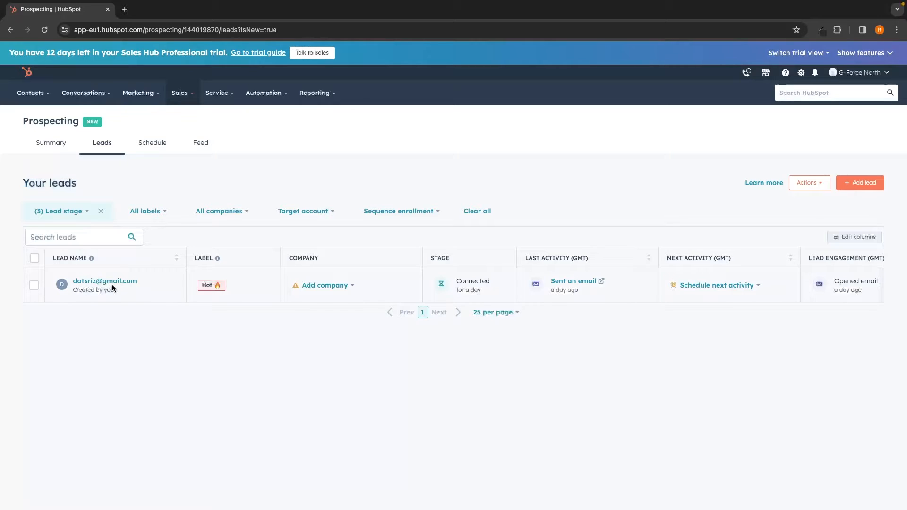
pyautogui.click(101, 212)
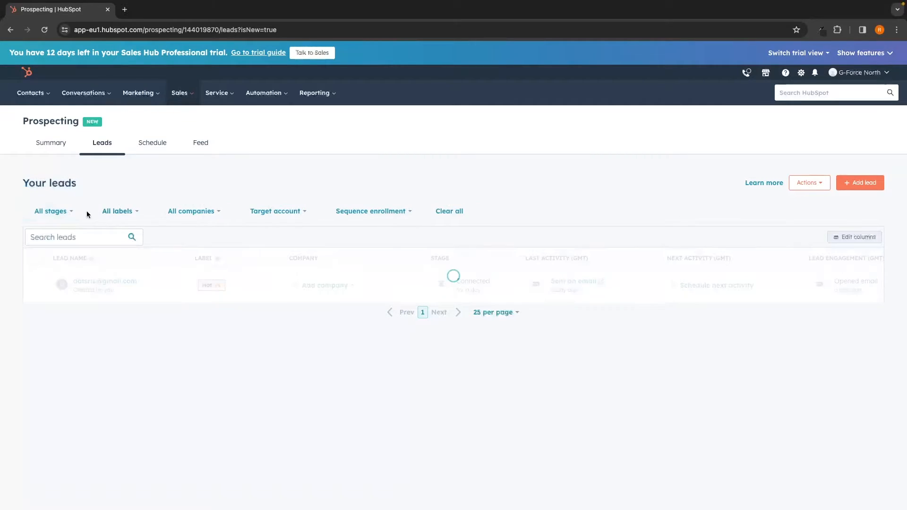
# Examine the lead filter options for stages, labels, companies, target account and sequence enrollment without applying any
pyautogui.click(67, 212)
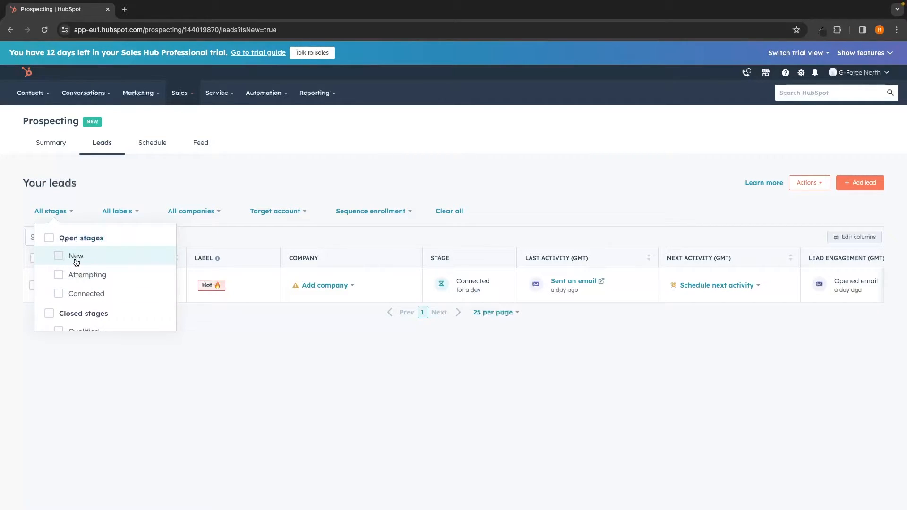
pyautogui.scroll(-1, 89, 279)
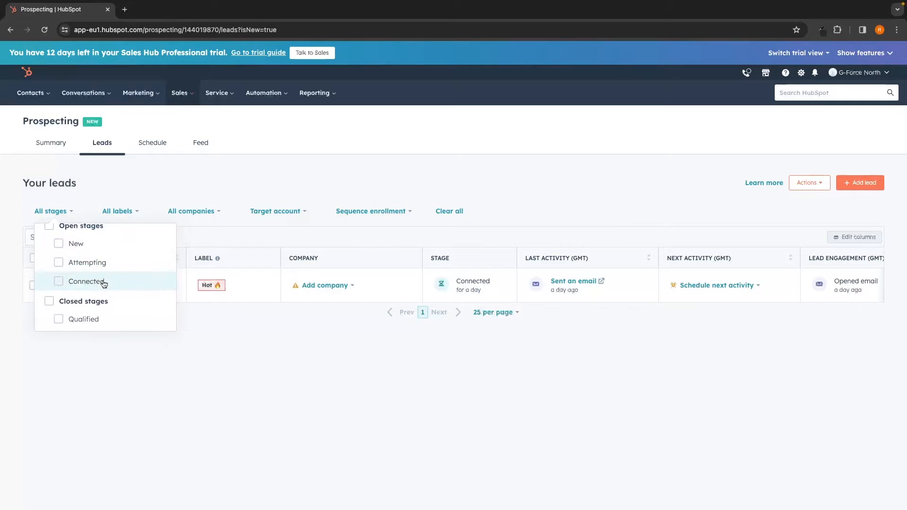
pyautogui.scroll(-2, 101, 285)
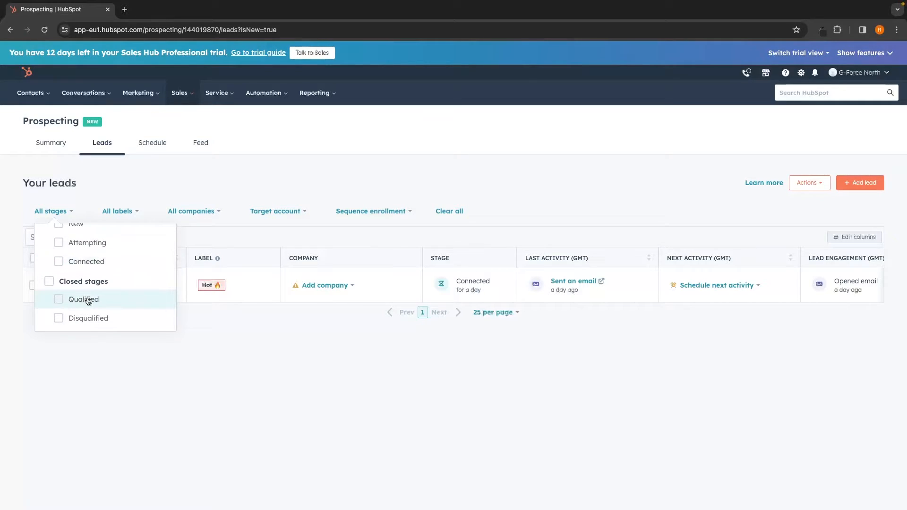
pyautogui.click(148, 188)
pyautogui.click(134, 209)
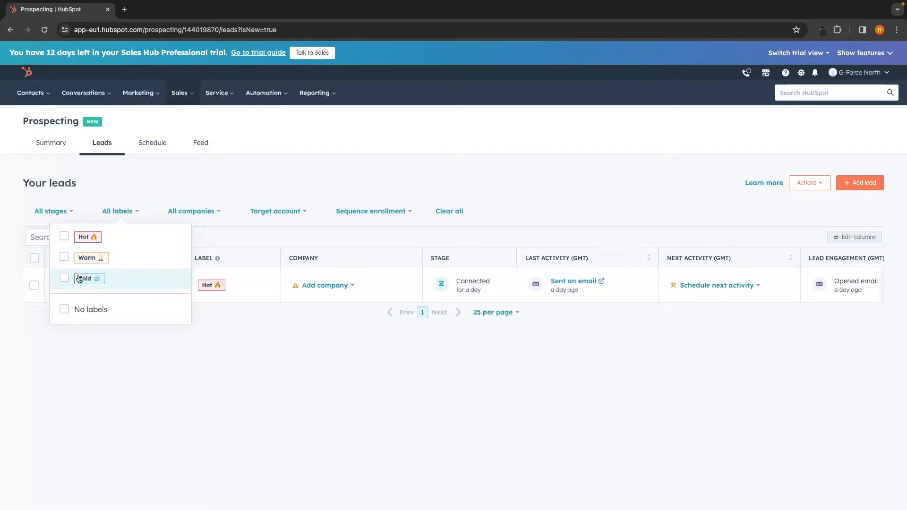
pyautogui.click(171, 326)
pyautogui.click(212, 213)
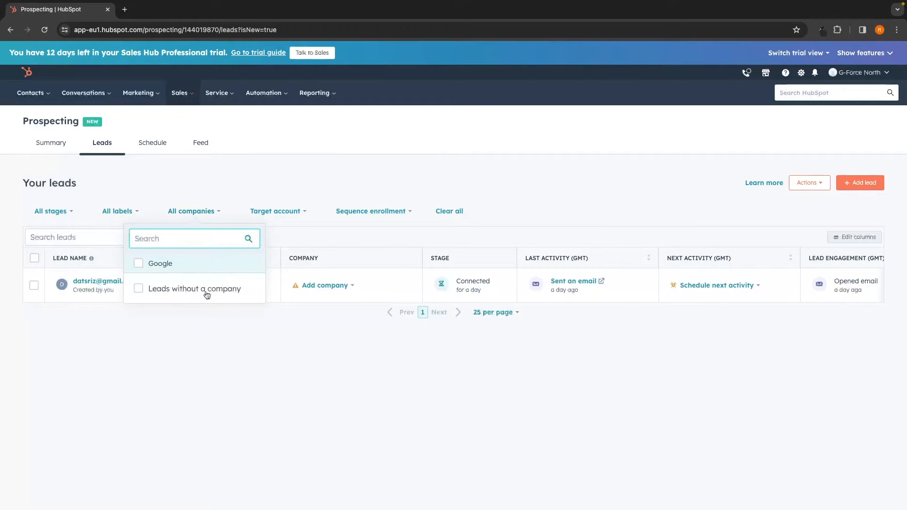
pyautogui.click(294, 240)
pyautogui.click(283, 211)
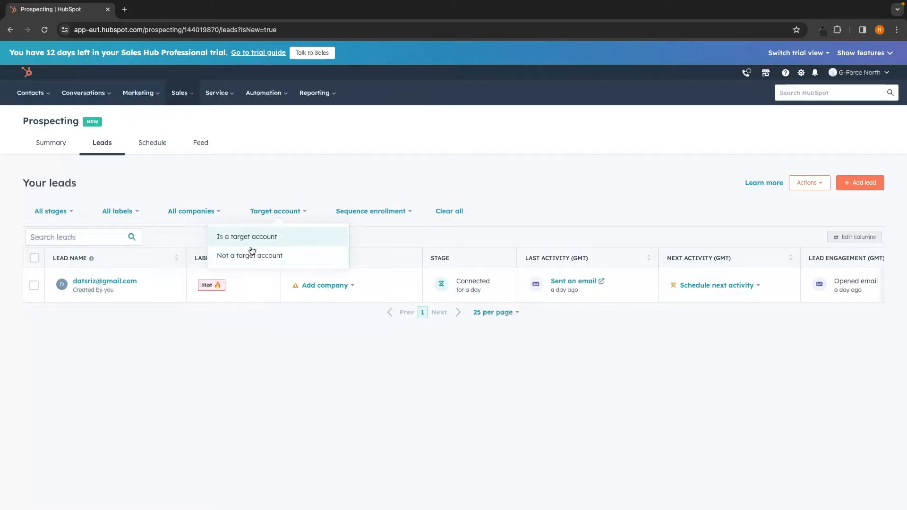
pyautogui.click(367, 213)
pyautogui.click(508, 208)
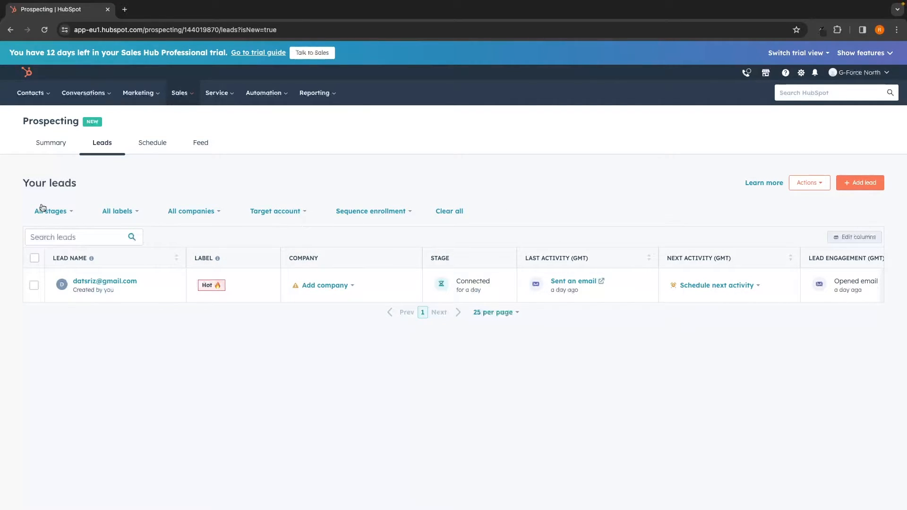
# Open the connected lead's details and schedule a call task due in 3 business days (Wednesday) as its next activity
pyautogui.click(113, 283)
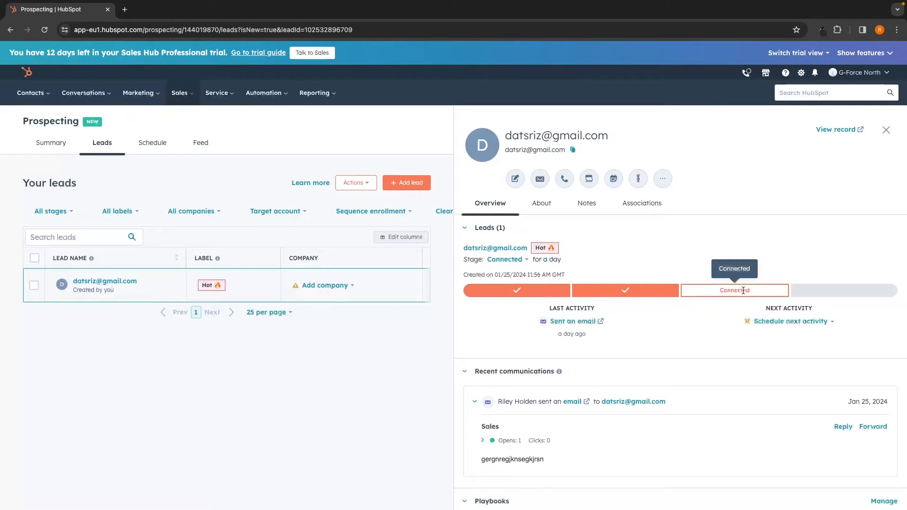
pyautogui.scroll(-1, 743, 291)
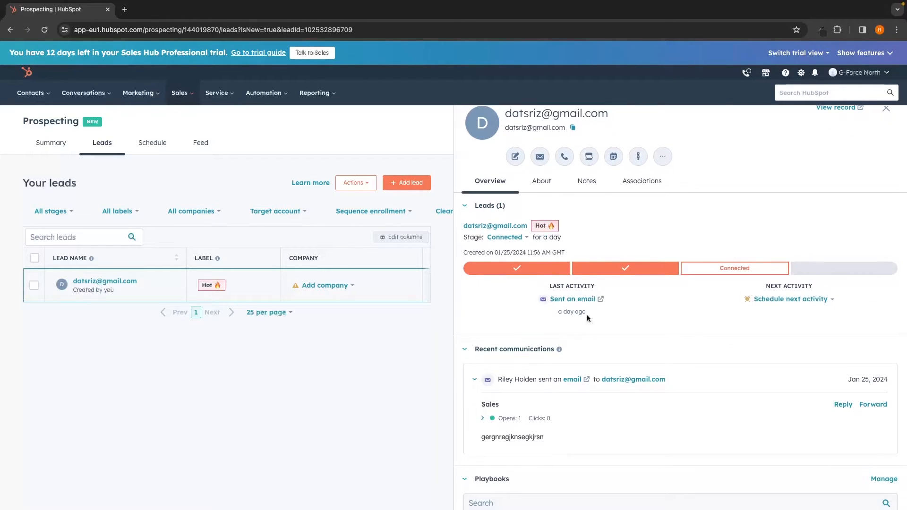
pyautogui.click(794, 301)
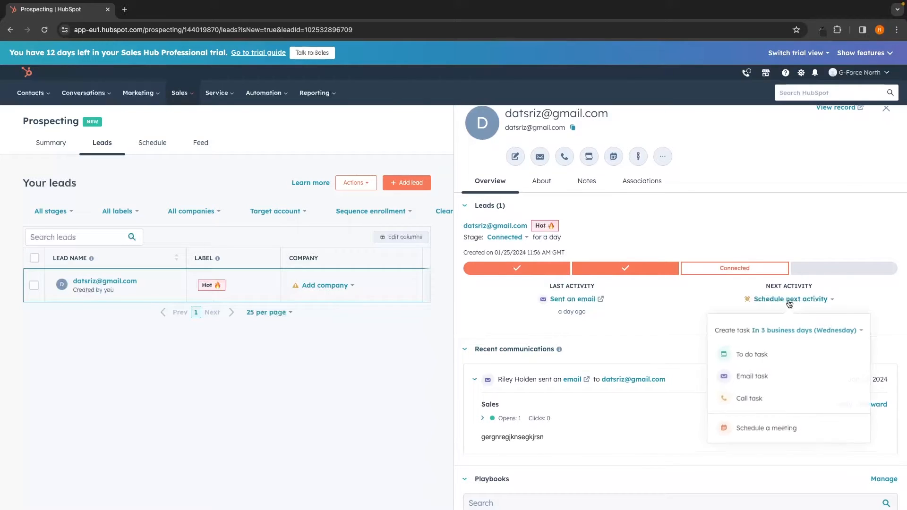
pyautogui.click(749, 401)
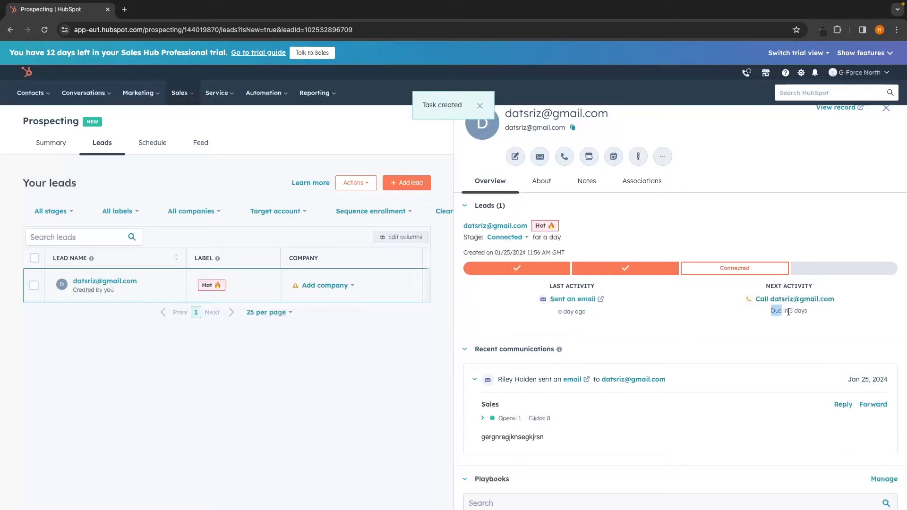
# Change the lead's call task due date to today and save the task
pyautogui.click(813, 300)
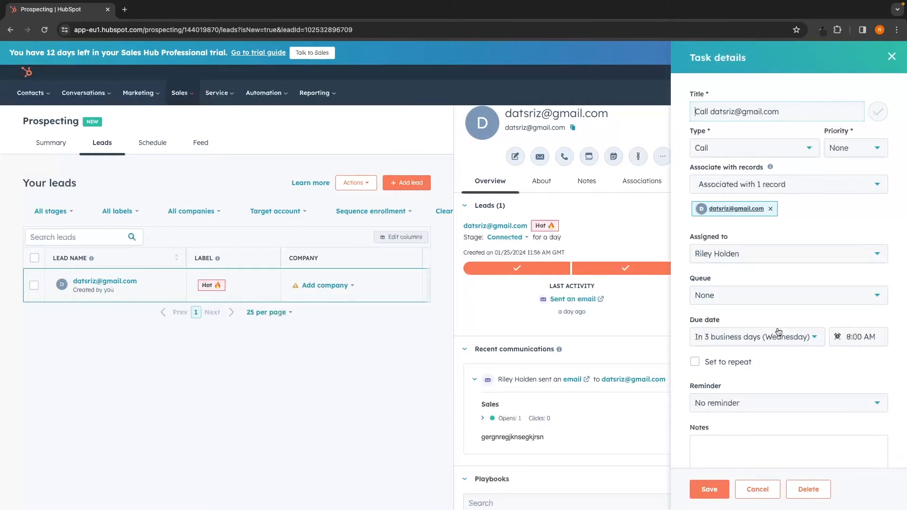
pyautogui.scroll(-1, 784, 320)
pyautogui.scroll(-1, 784, 320)
pyautogui.click(775, 292)
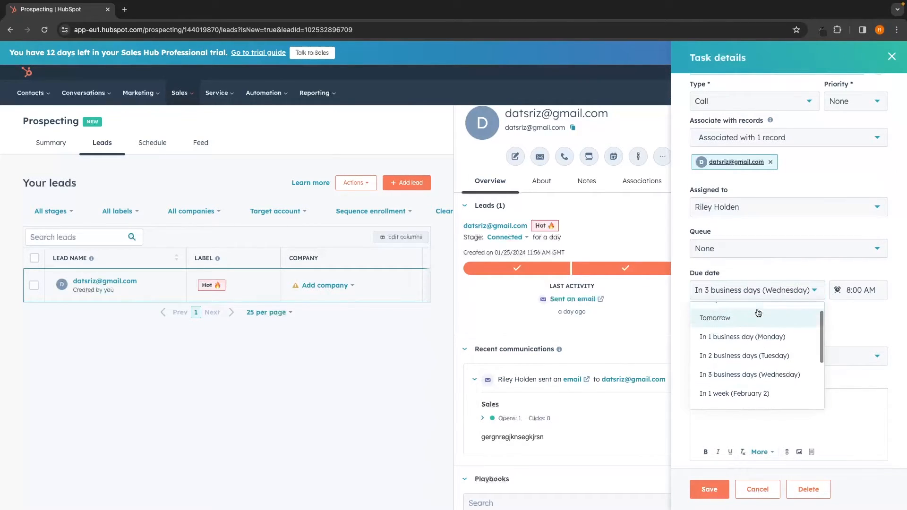
pyautogui.click(734, 317)
pyautogui.click(709, 489)
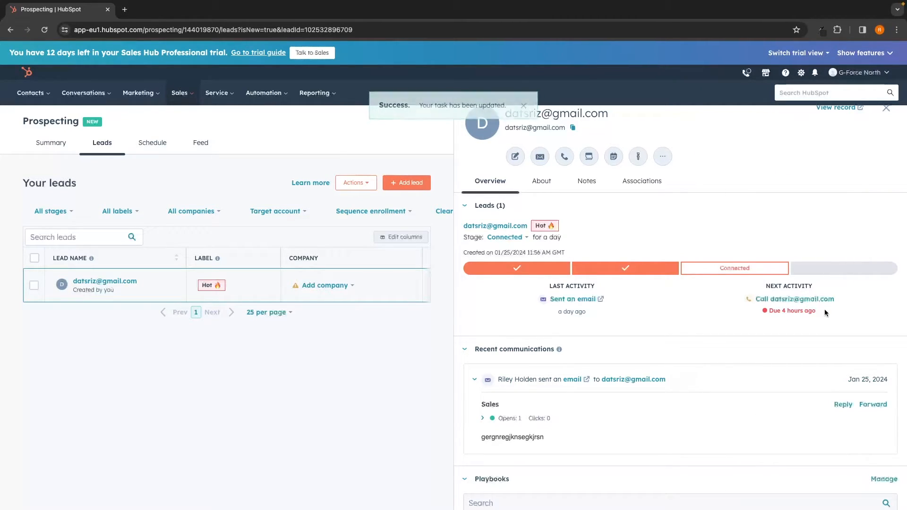
# Examine the lead's recent communications, playbooks, contact information, notes and associations, and return to the leads list
pyautogui.scroll(-2, 824, 312)
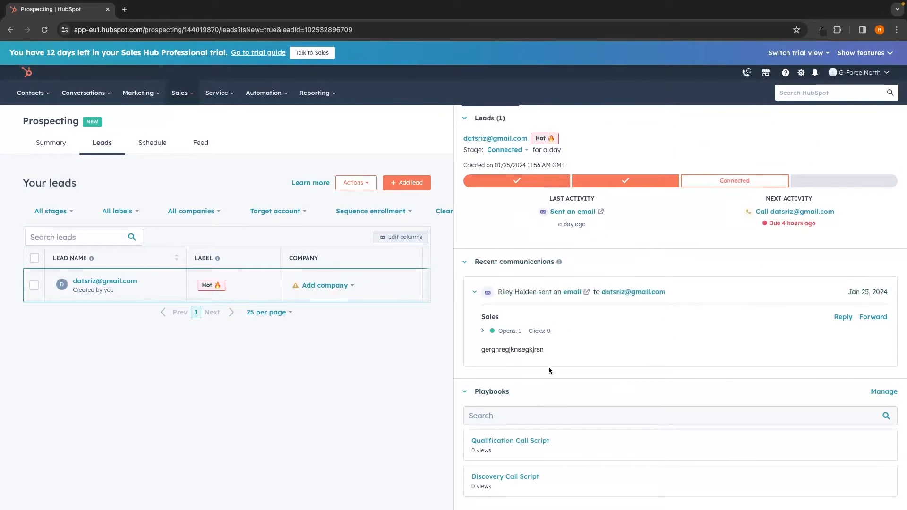
pyautogui.scroll(3, 549, 367)
pyautogui.click(538, 203)
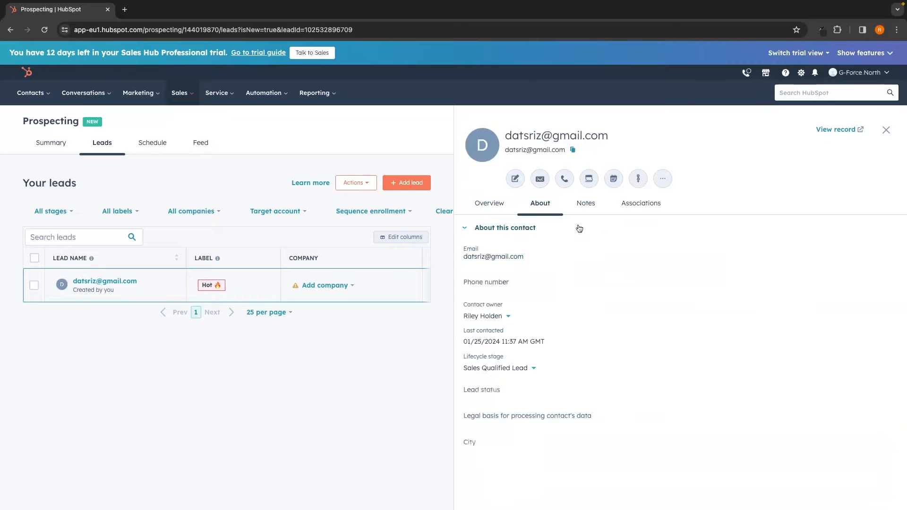
pyautogui.click(590, 204)
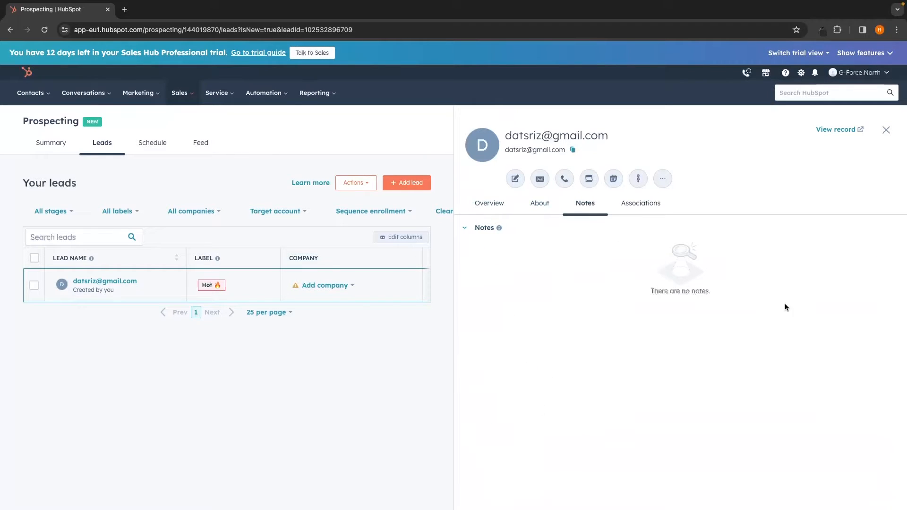
pyautogui.click(631, 212)
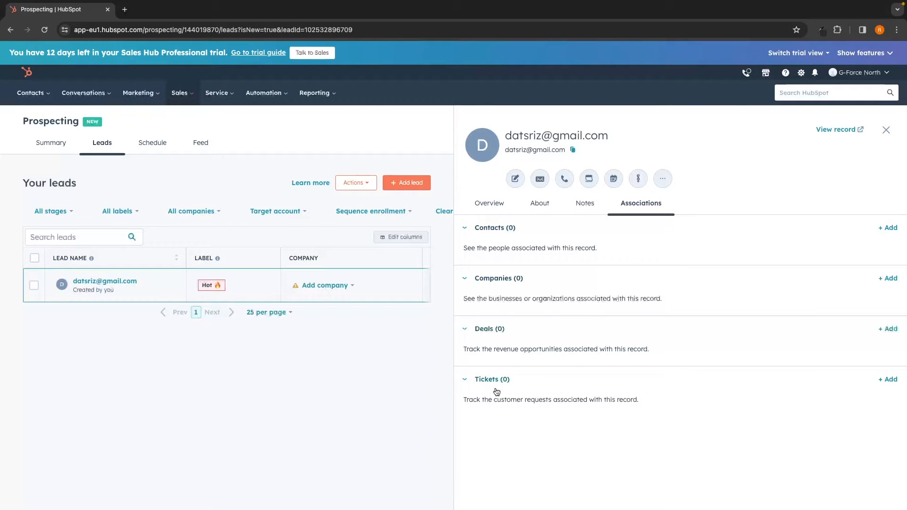
pyautogui.click(102, 142)
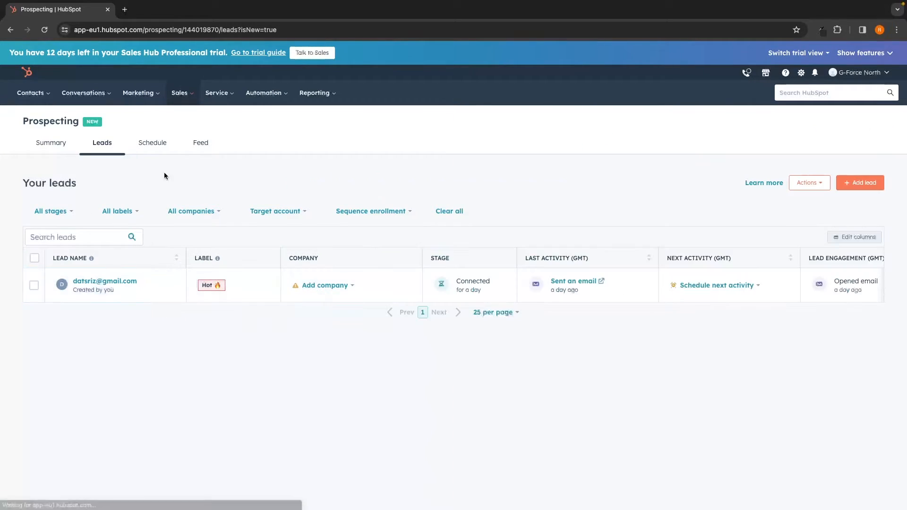
# Label the connected lead as Warm and add Google as its company
pyautogui.click(268, 286)
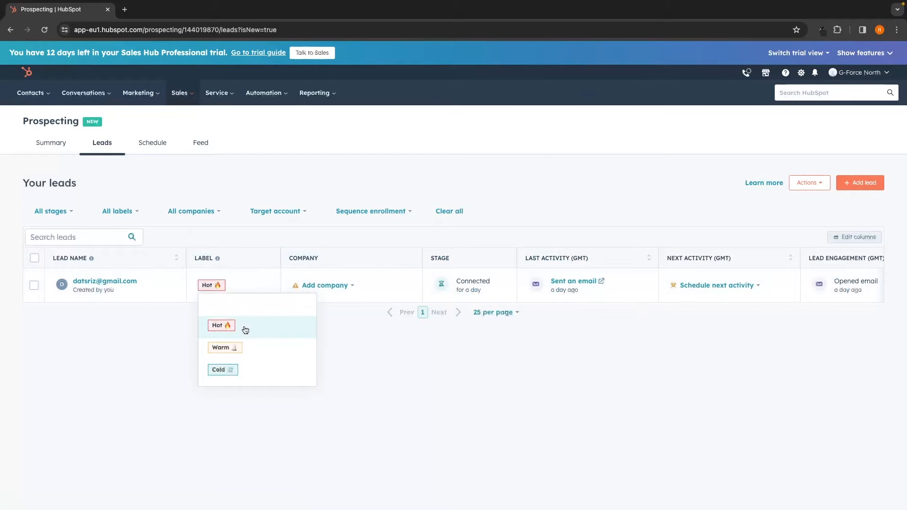
pyautogui.click(234, 346)
pyautogui.click(325, 289)
pyautogui.click(312, 330)
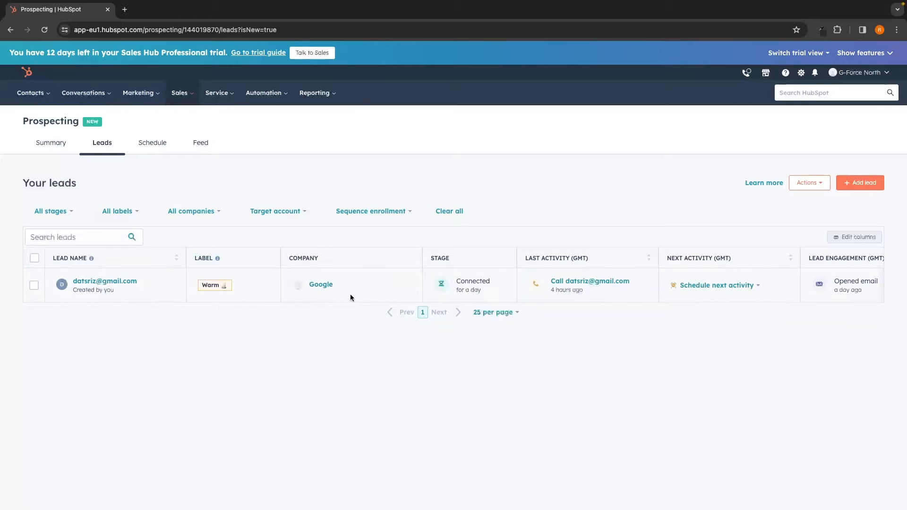
# View the pipeline stage options for the Google lead without changing its stage
pyautogui.click(506, 283)
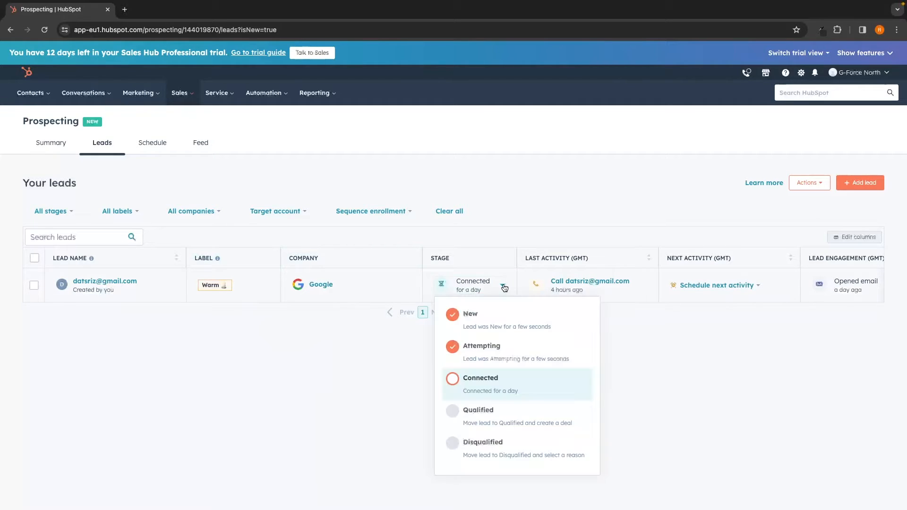
pyautogui.click(647, 361)
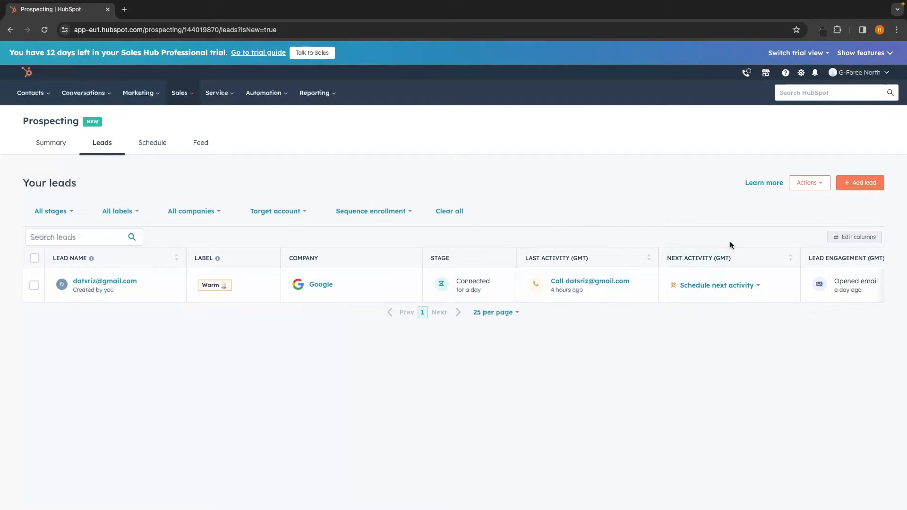
# Add the first suggested contact as a lead in the New (Lead pipeline) stage, leaving the lead label empty
pyautogui.click(860, 186)
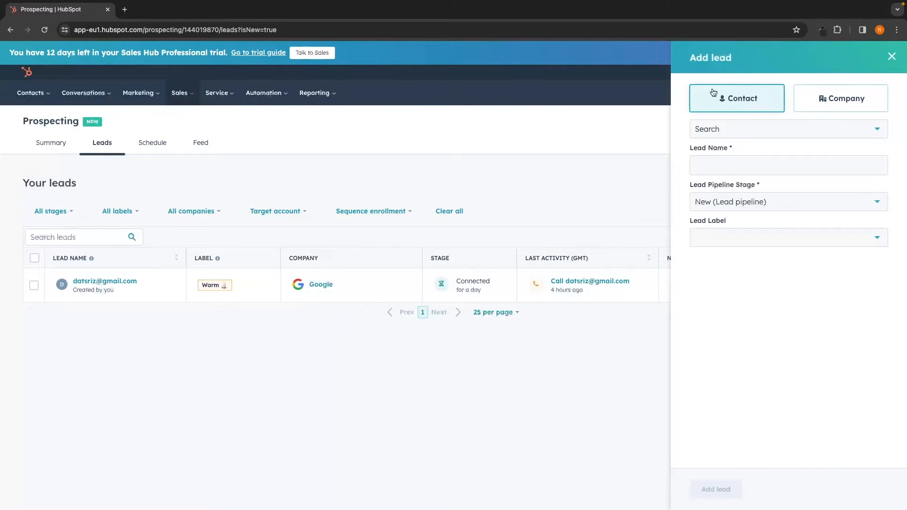
pyautogui.click(819, 94)
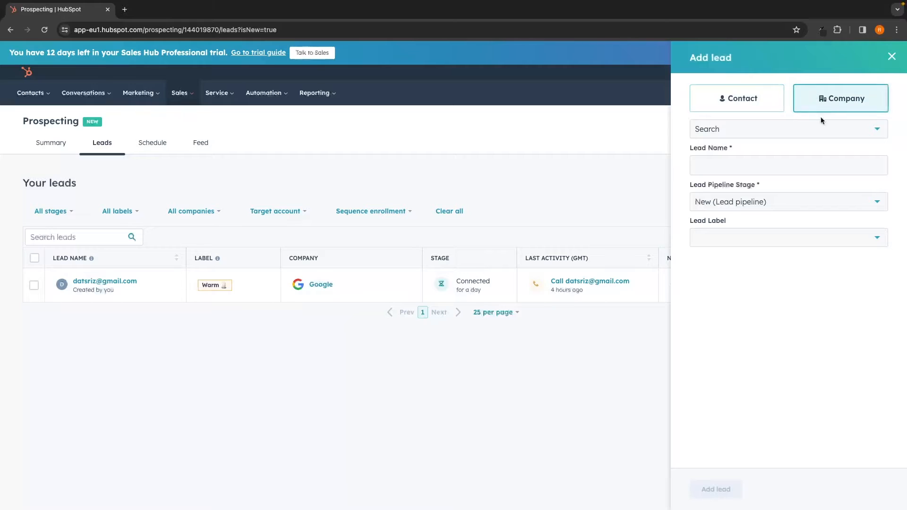
pyautogui.click(761, 95)
pyautogui.click(731, 130)
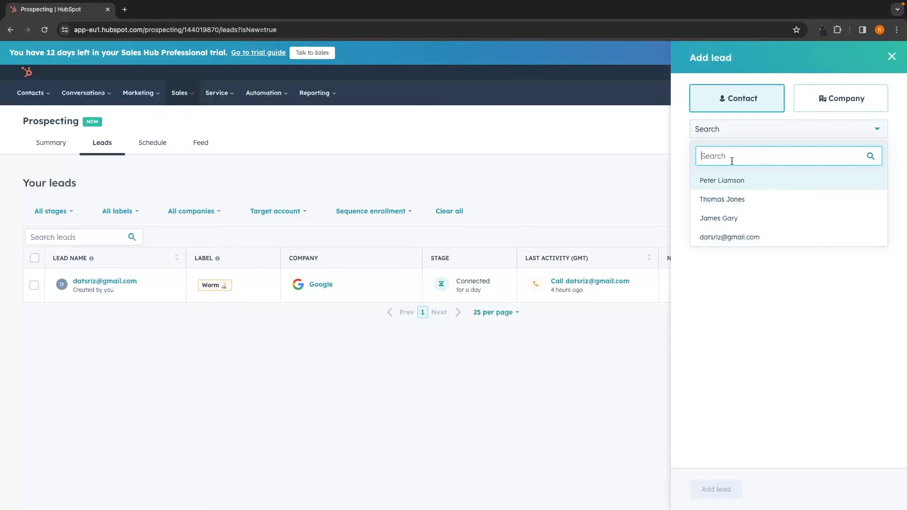
pyautogui.click(734, 184)
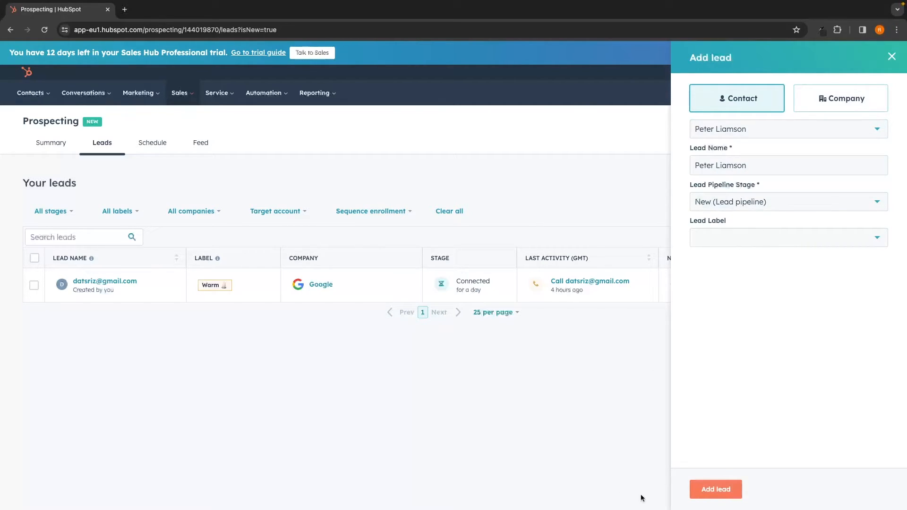
pyautogui.click(706, 488)
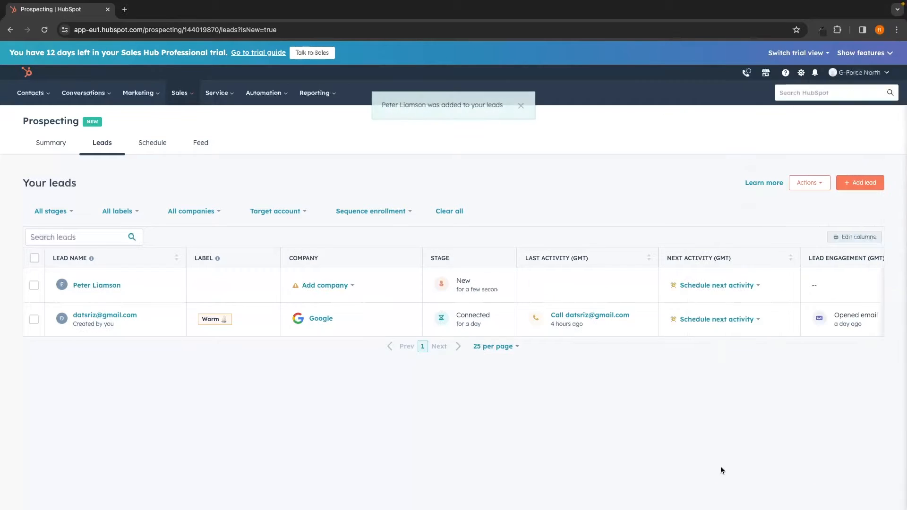
# Label the newly added lead as Warm and view its details
pyautogui.click(269, 285)
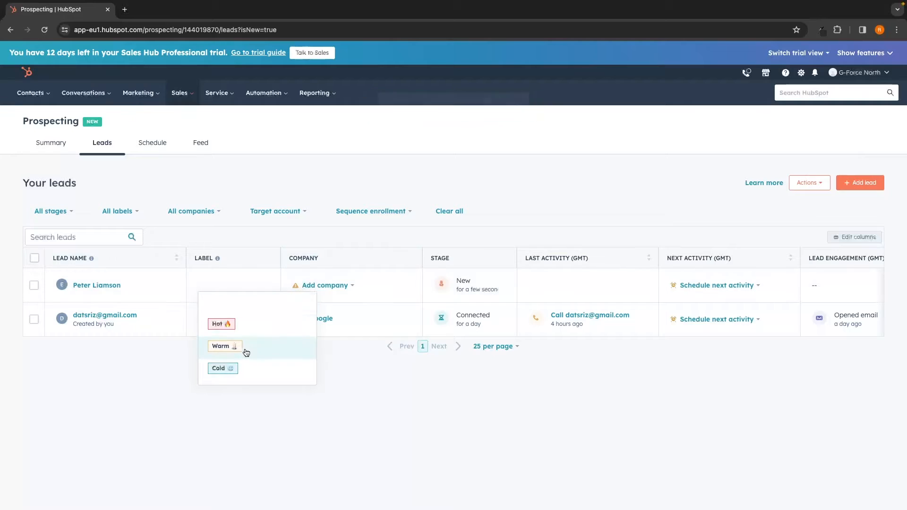
pyautogui.click(252, 346)
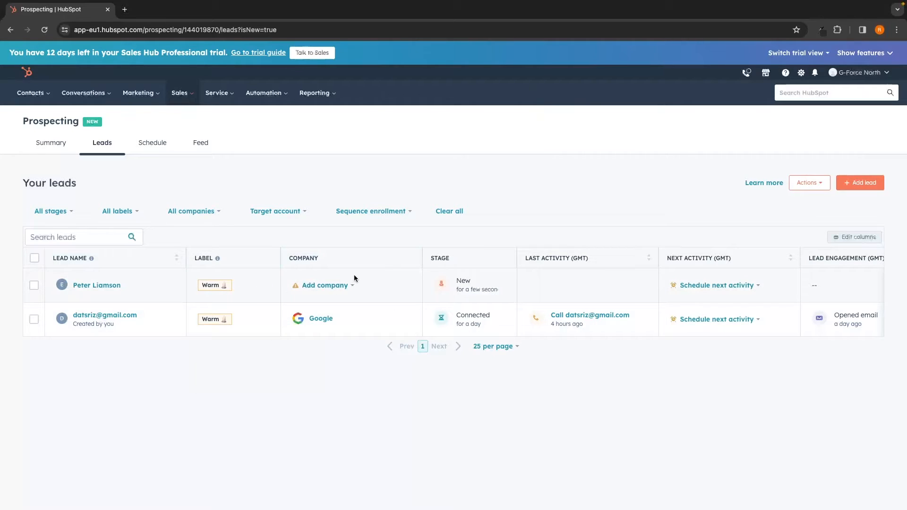
pyautogui.click(96, 285)
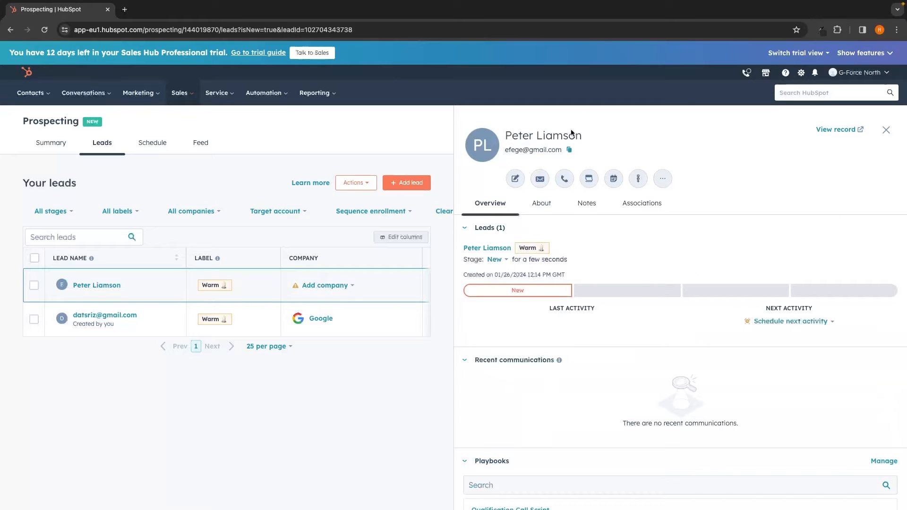
pyautogui.click(886, 130)
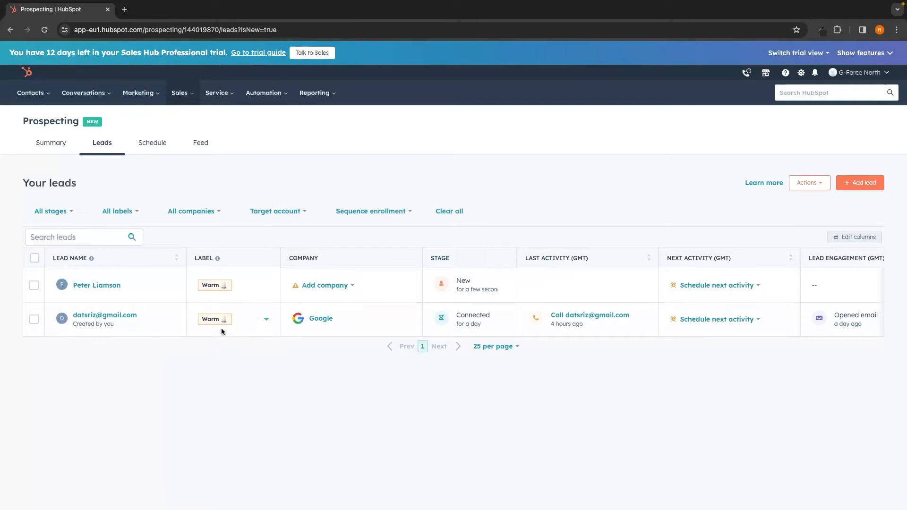
# Examine the Prospecting schedule for Jan 22 - Jan 26, 2024 and the following week
pyautogui.click(151, 142)
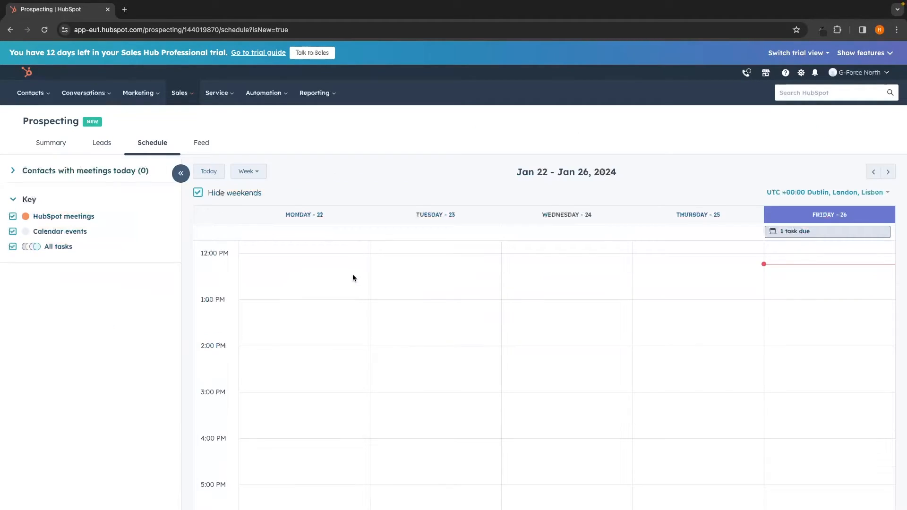
pyautogui.scroll(2, 352, 278)
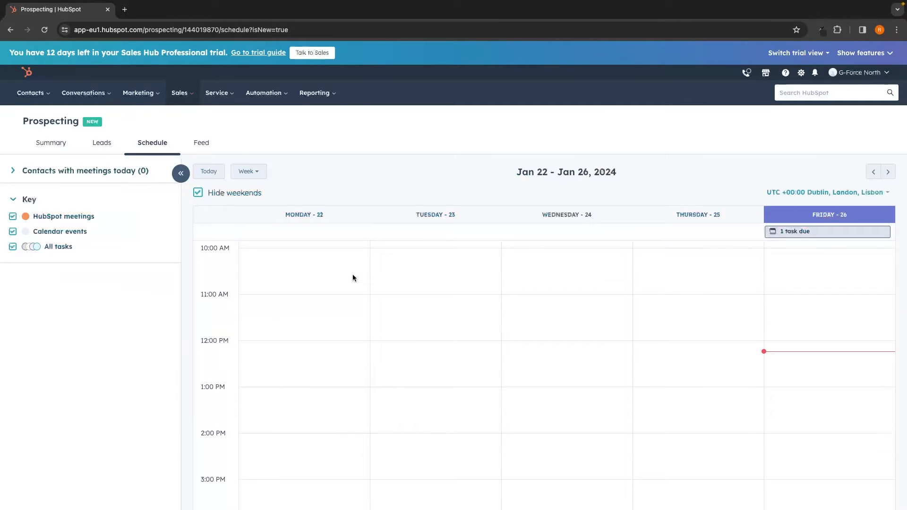
pyautogui.scroll(-8, 353, 278)
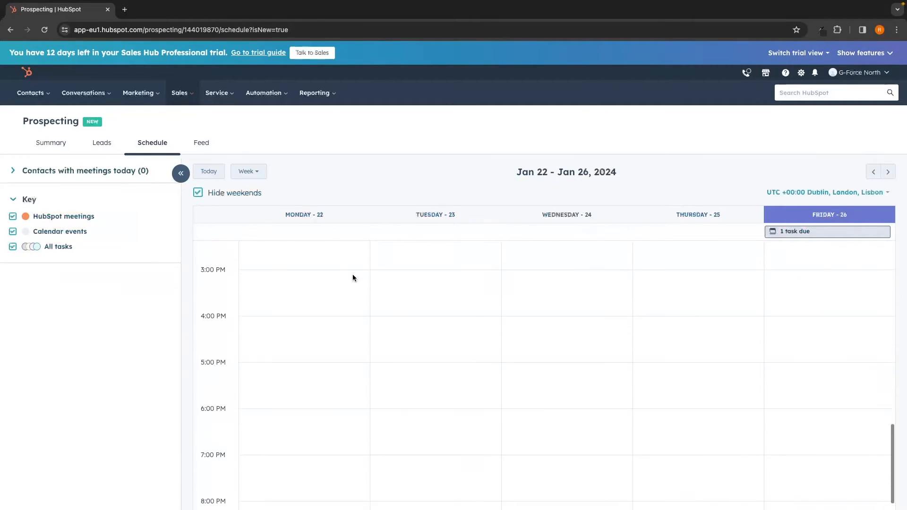
pyautogui.scroll(-3, 709, 290)
pyautogui.scroll(7, 710, 290)
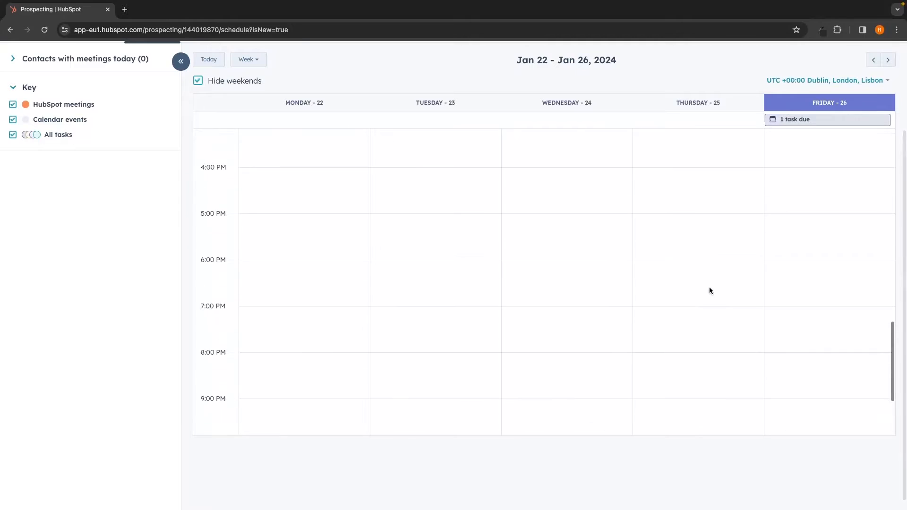
pyautogui.click(887, 64)
pyautogui.scroll(2, 779, 229)
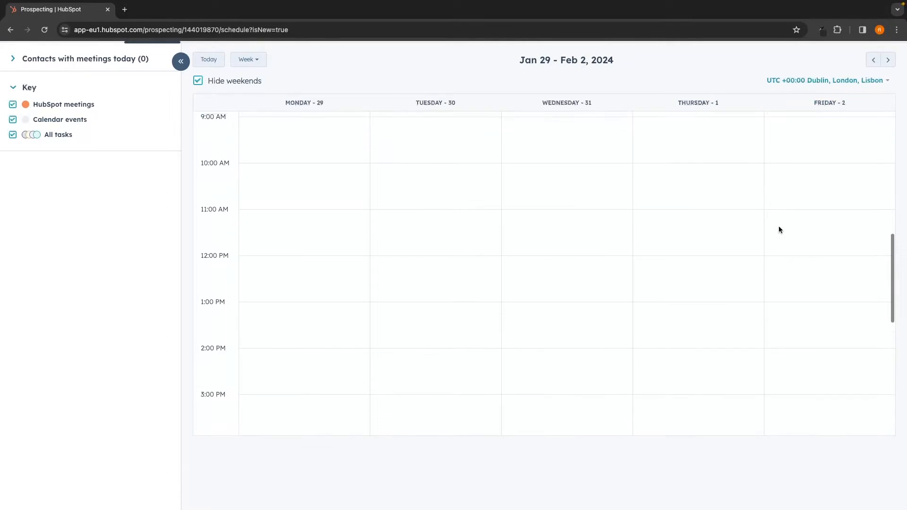
pyautogui.scroll(2, 752, 59)
pyautogui.scroll(2, 753, 61)
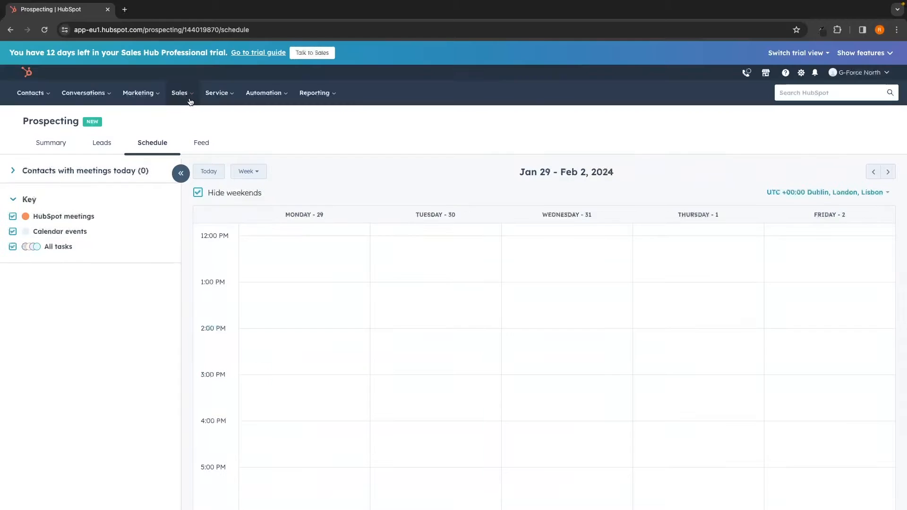
# Open the Deals board and examine its deal amount insights and the Sales Pipeline stage columns
pyautogui.click(190, 101)
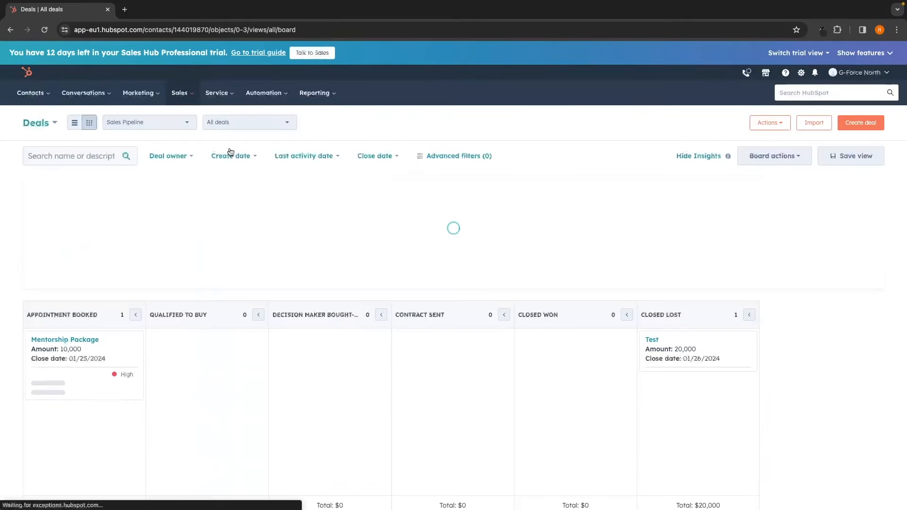
pyautogui.scroll(-1, 373, 185)
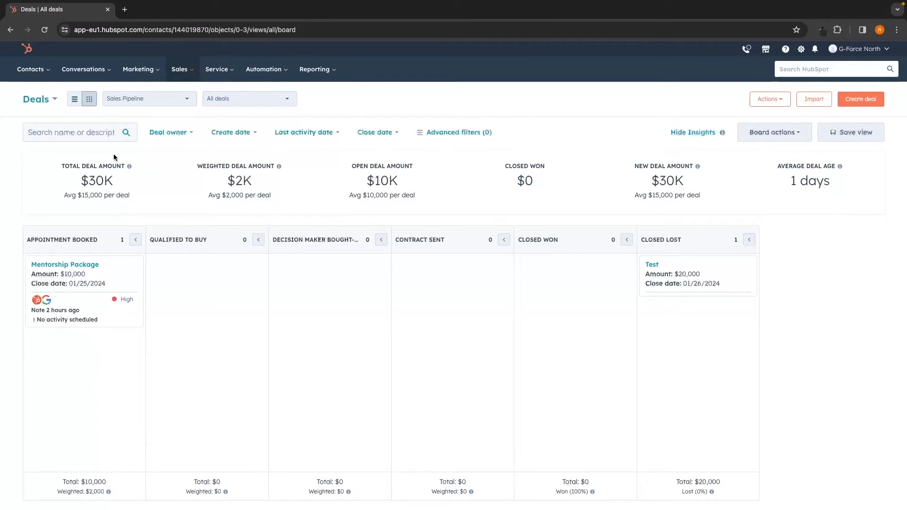
pyautogui.moveTo(74, 166); pyautogui.dragTo(122, 166)
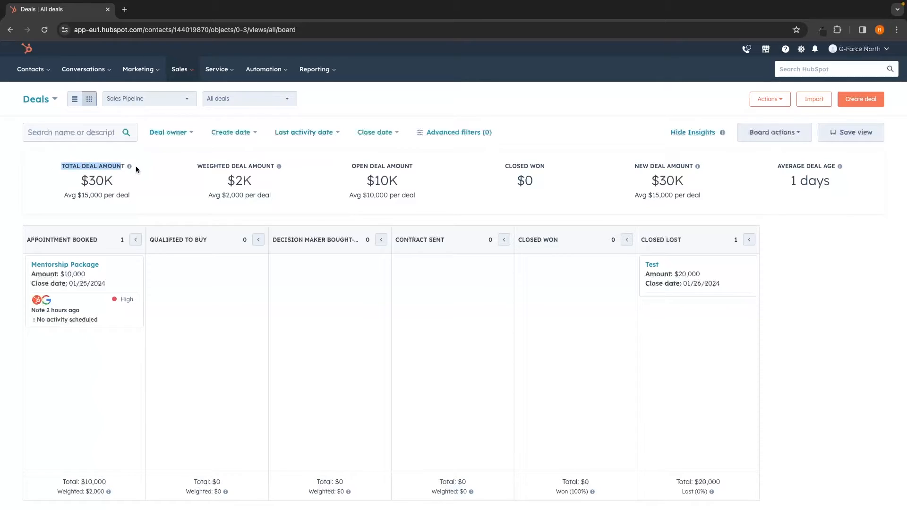
pyautogui.click(175, 174)
pyautogui.moveTo(206, 165); pyautogui.dragTo(262, 166)
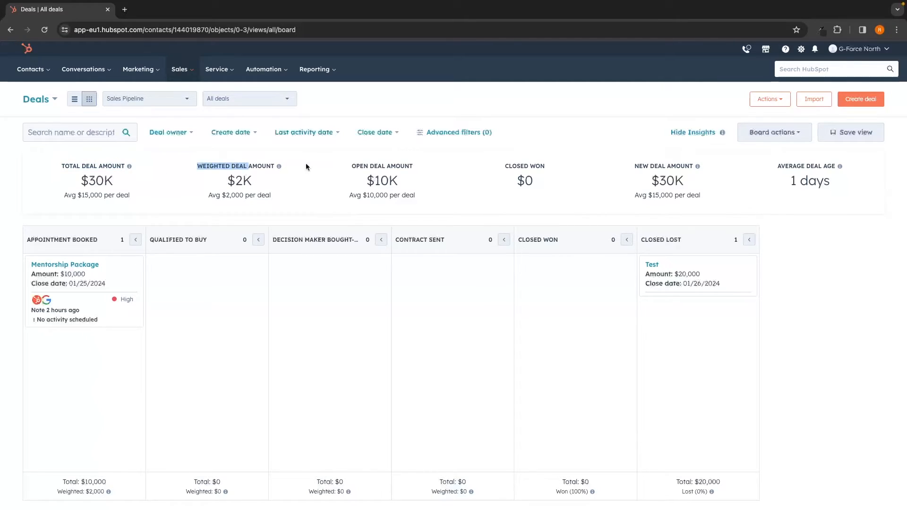
pyautogui.moveTo(347, 164); pyautogui.dragTo(414, 175)
pyautogui.click(497, 167)
pyautogui.click(568, 172)
pyautogui.moveTo(17, 242); pyautogui.dragTo(86, 241)
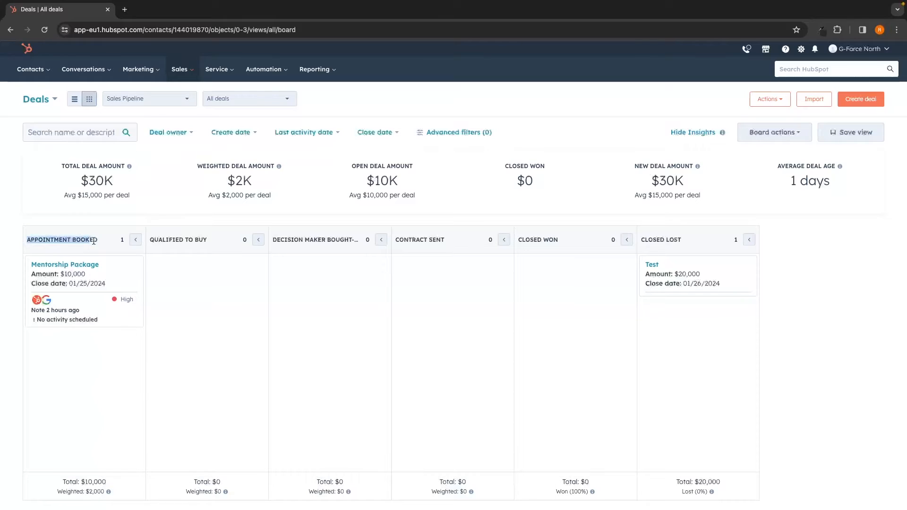
pyautogui.moveTo(153, 239); pyautogui.dragTo(211, 240)
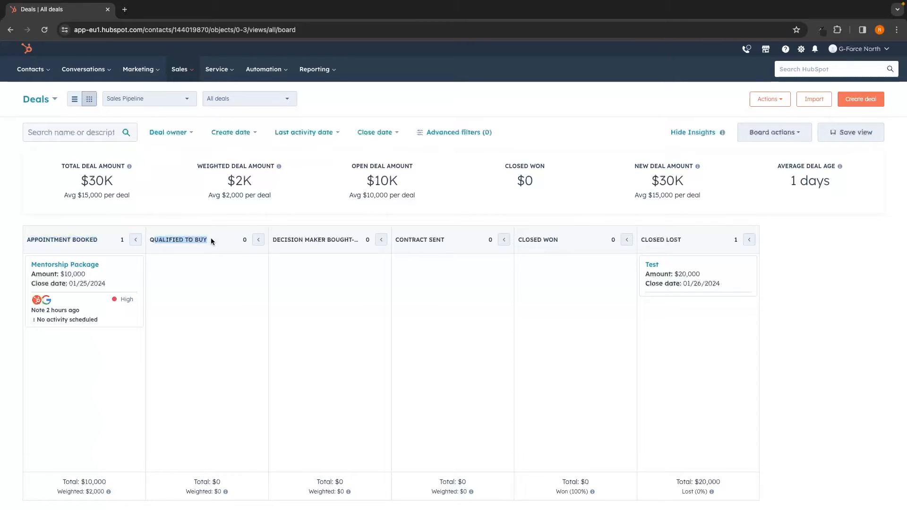
pyautogui.click(283, 237)
# Edit the Sales Pipeline stages: rename Appointment Booked to Discovery Call Booked, set its deal probability to 10%, and save
pyautogui.click(787, 138)
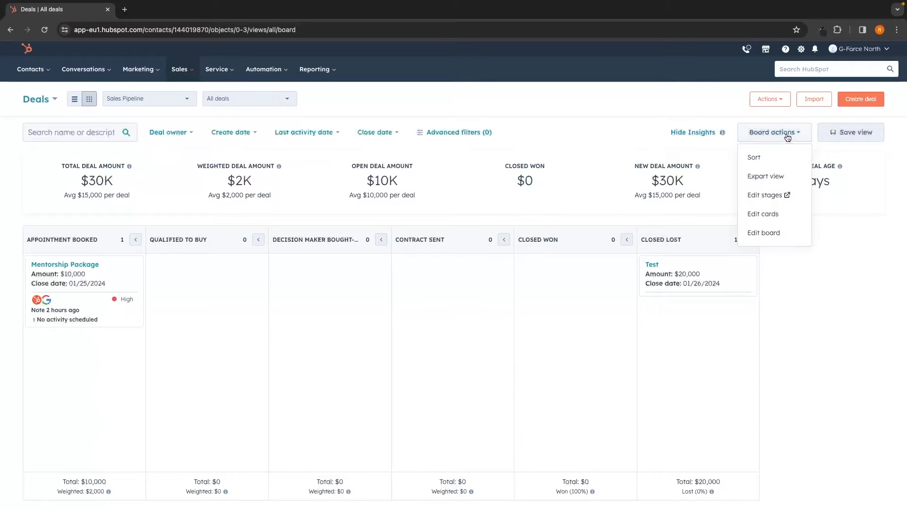
pyautogui.click(766, 199)
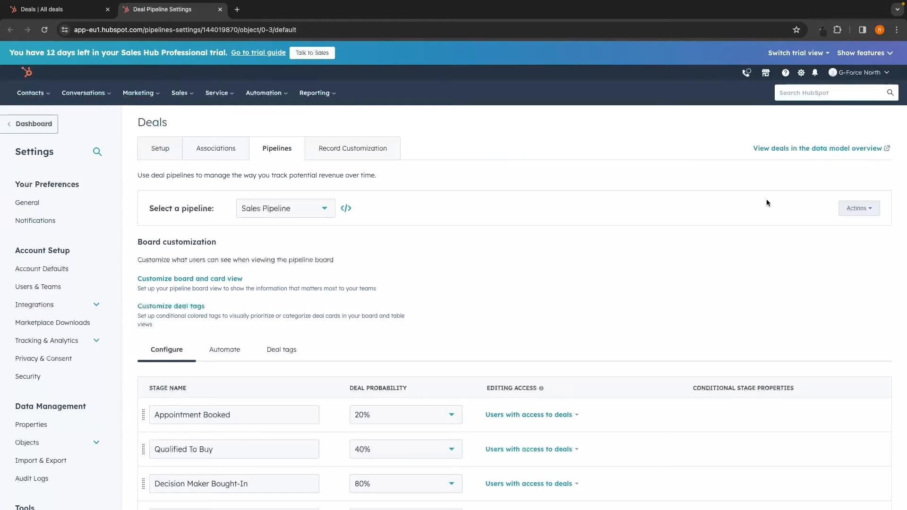
pyautogui.scroll(-5, 766, 199)
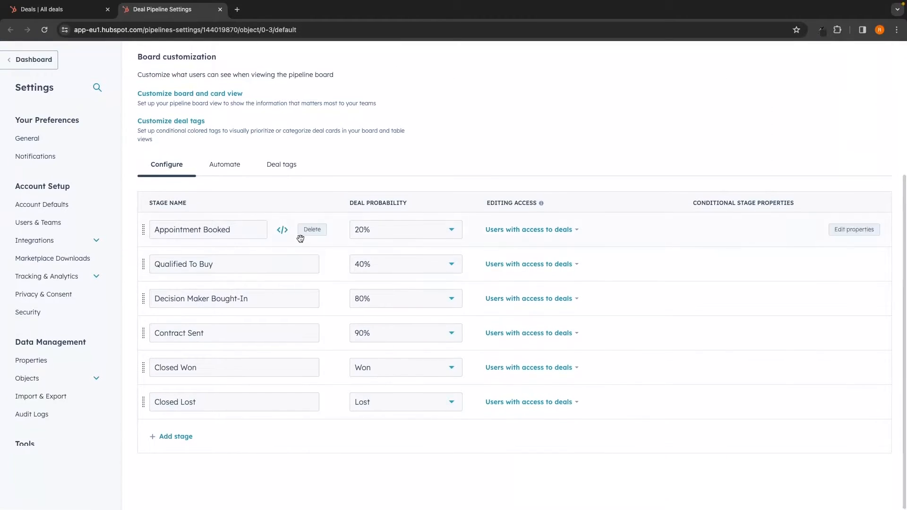
pyautogui.doubleClick(231, 231)
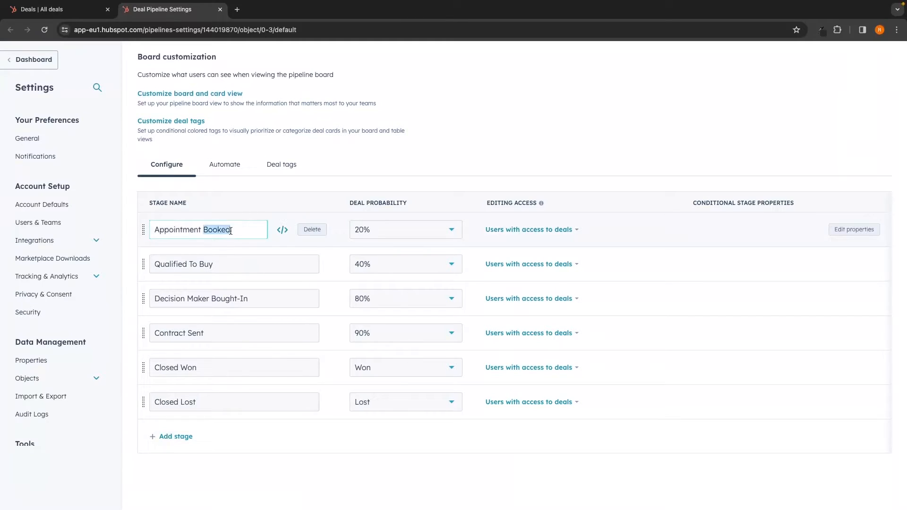
pyautogui.tripleClick(199, 226)
pyautogui.write('Discovery Call Booked')
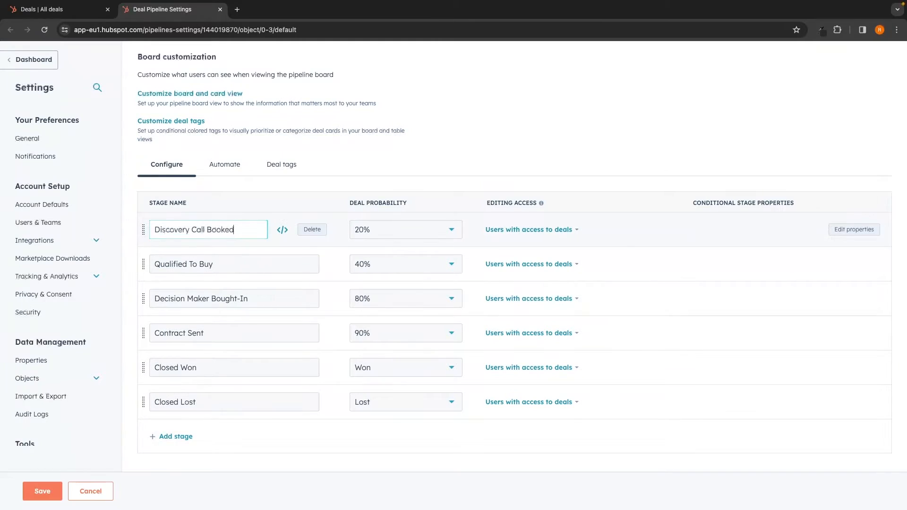
pyautogui.click(381, 235)
pyautogui.click(374, 281)
pyautogui.click(37, 494)
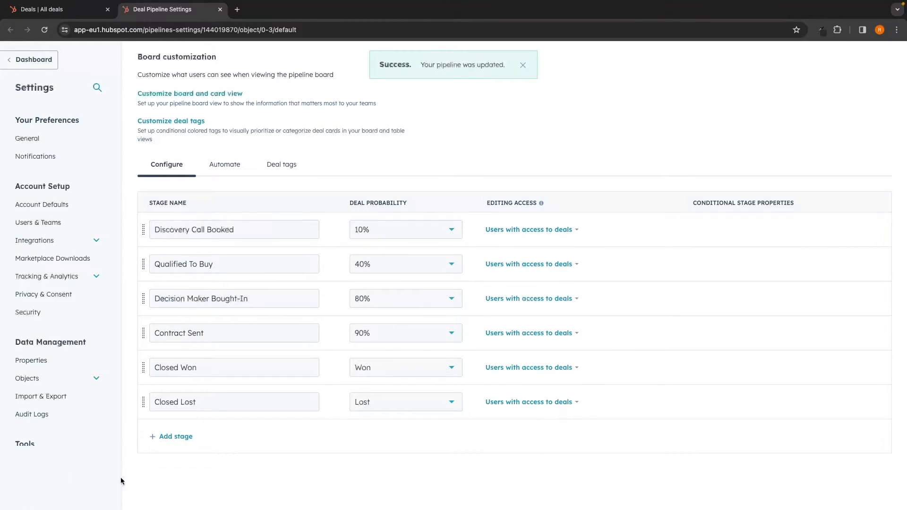
# Return to the Deals board and check the name of the first pipeline stage
pyautogui.scroll(5, 580, 196)
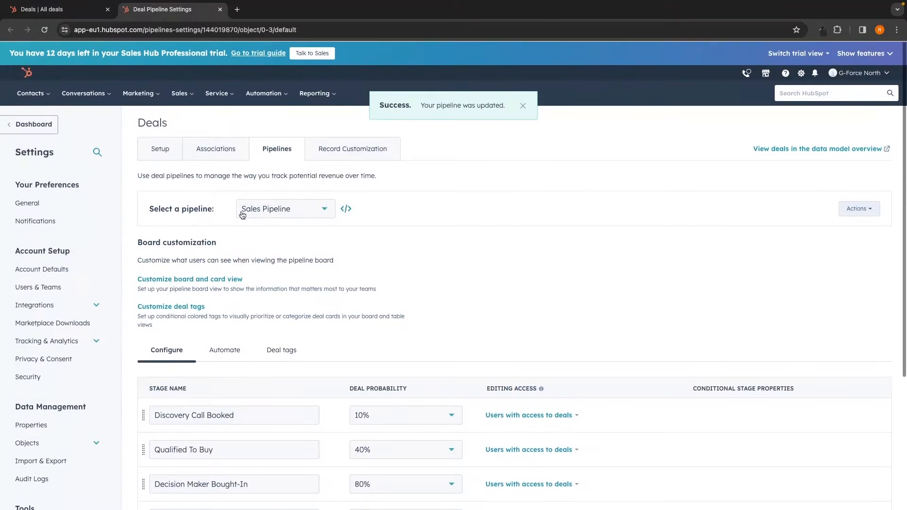
pyautogui.click(179, 94)
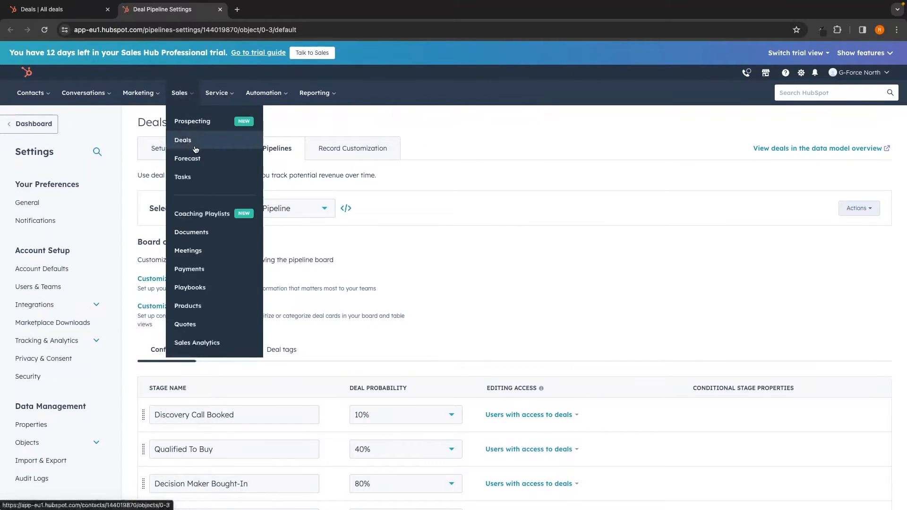
pyautogui.click(182, 140)
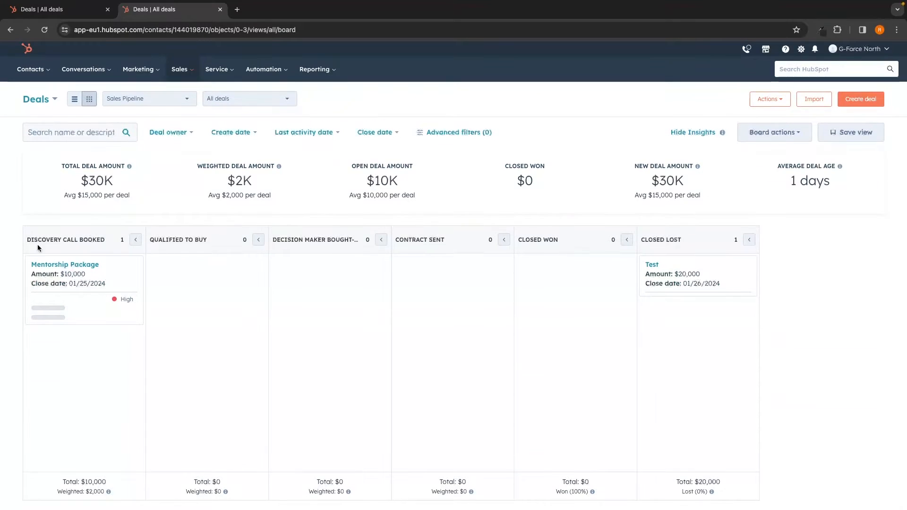
pyautogui.moveTo(22, 239); pyautogui.dragTo(101, 242)
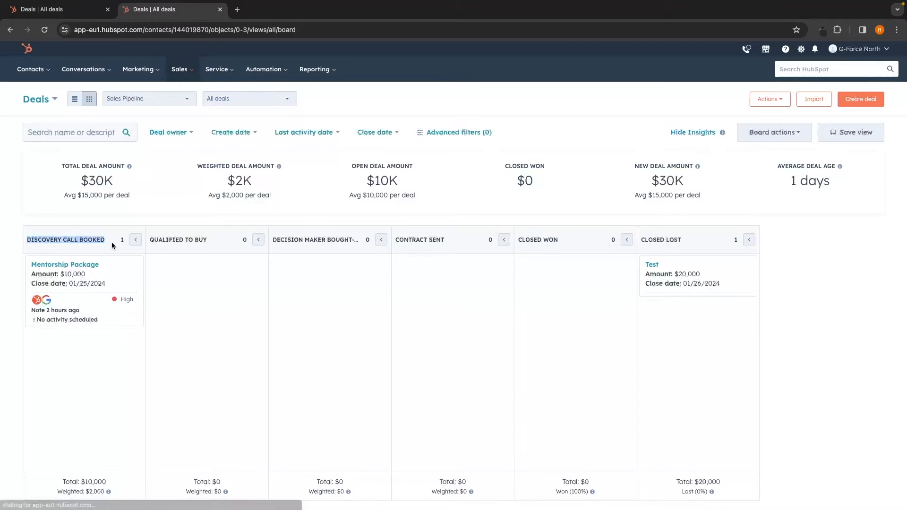
pyautogui.click(104, 242)
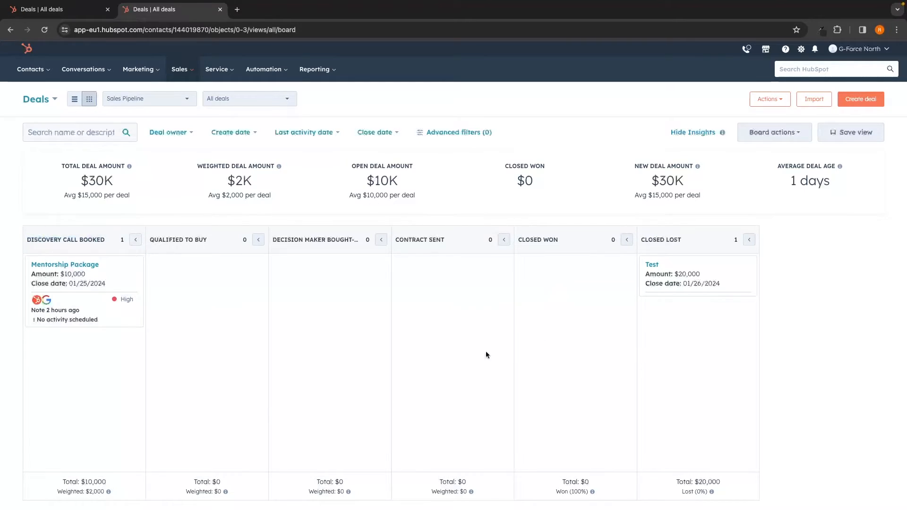
# Start a new deal named Test 1 with an amount of $10,000.00 and a close date of 02/14/2024
pyautogui.click(860, 100)
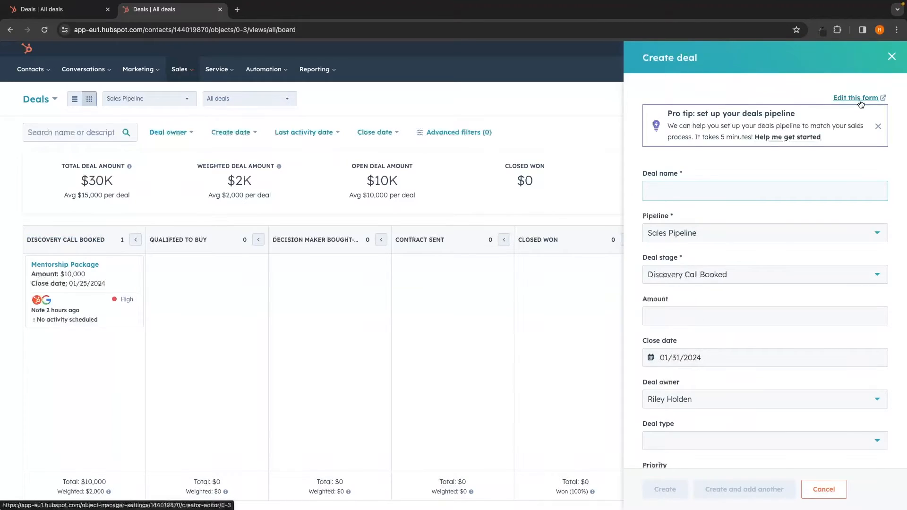
pyautogui.write('Test 1')
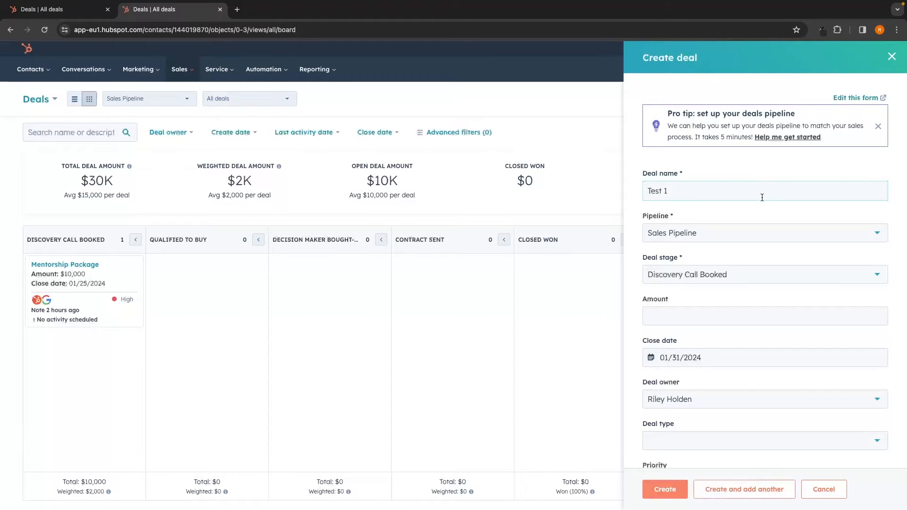
pyautogui.scroll(-1, 731, 211)
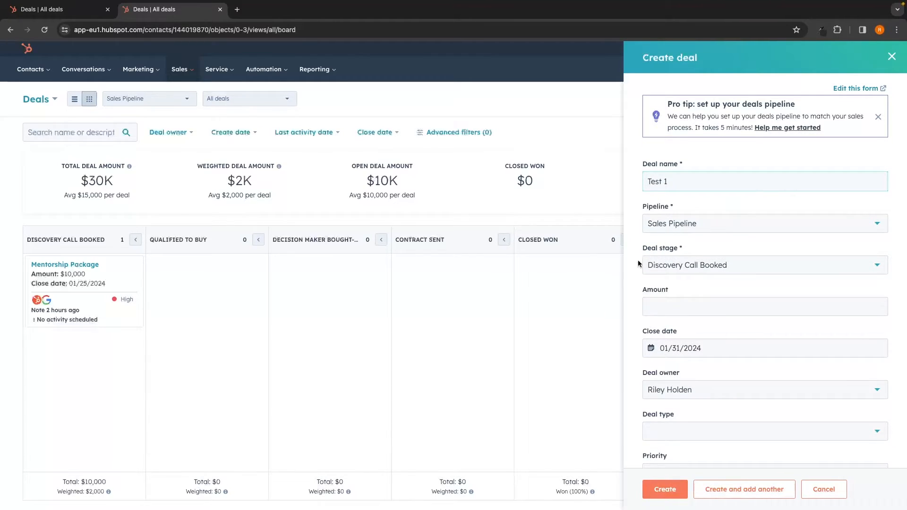
pyautogui.click(710, 299)
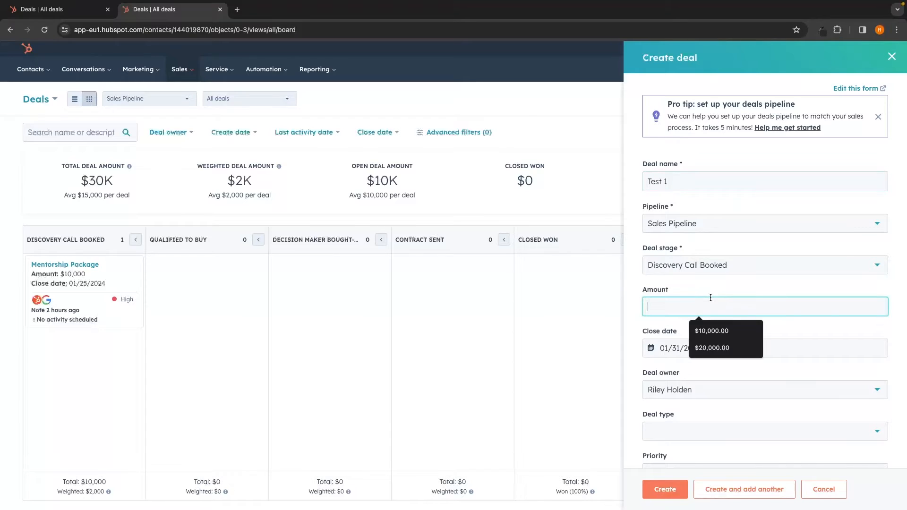
pyautogui.write('10,000.00')
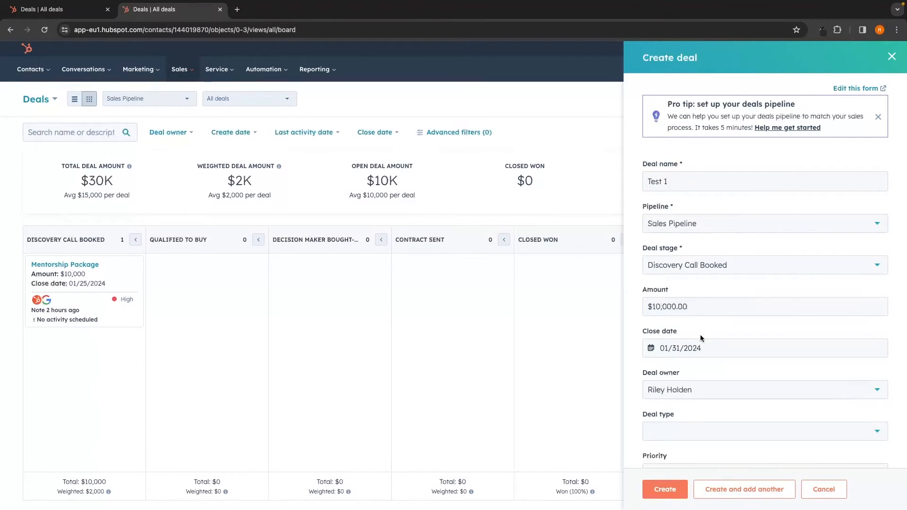
pyautogui.click(700, 348)
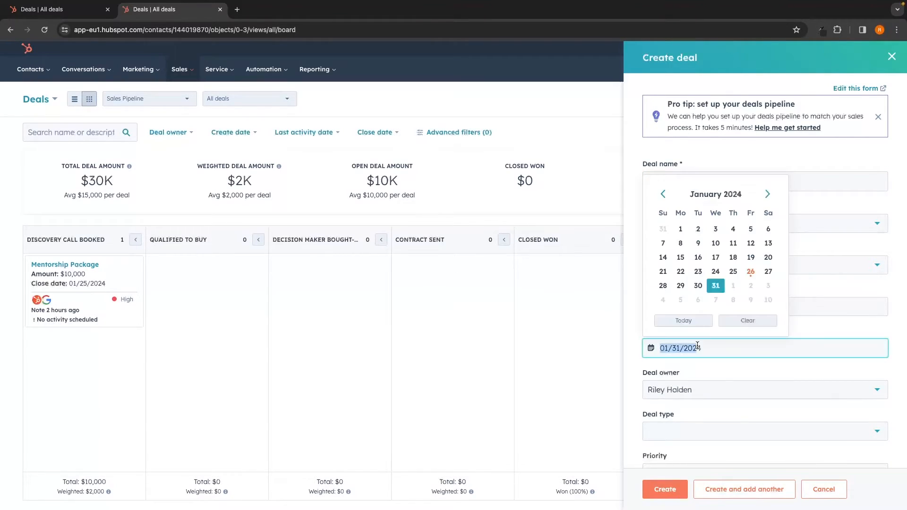
pyautogui.click(767, 194)
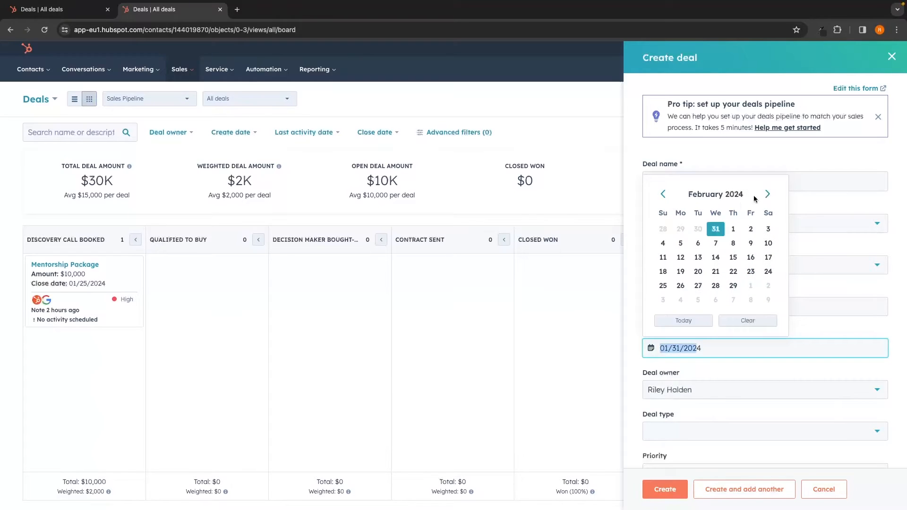
pyautogui.click(716, 258)
# Keep the current deal owner, set the deal type to New Business and the priority to Medium, and create the deal
pyautogui.scroll(-2, 700, 344)
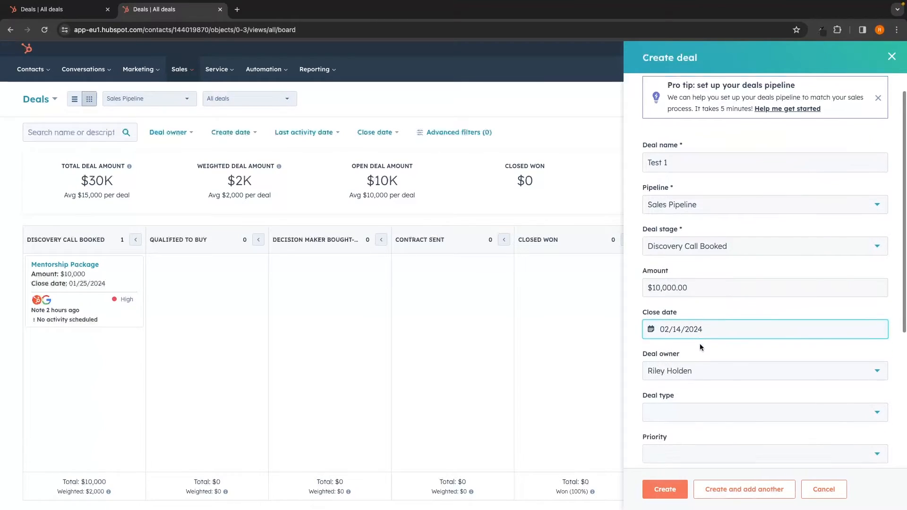
pyautogui.scroll(-1, 701, 349)
pyautogui.click(675, 307)
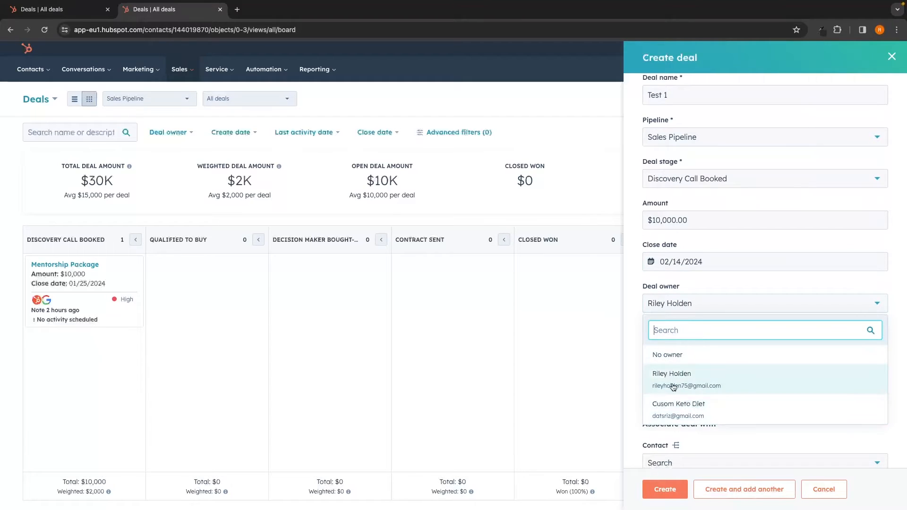
pyautogui.click(700, 301)
pyautogui.scroll(-2, 706, 280)
pyautogui.click(704, 286)
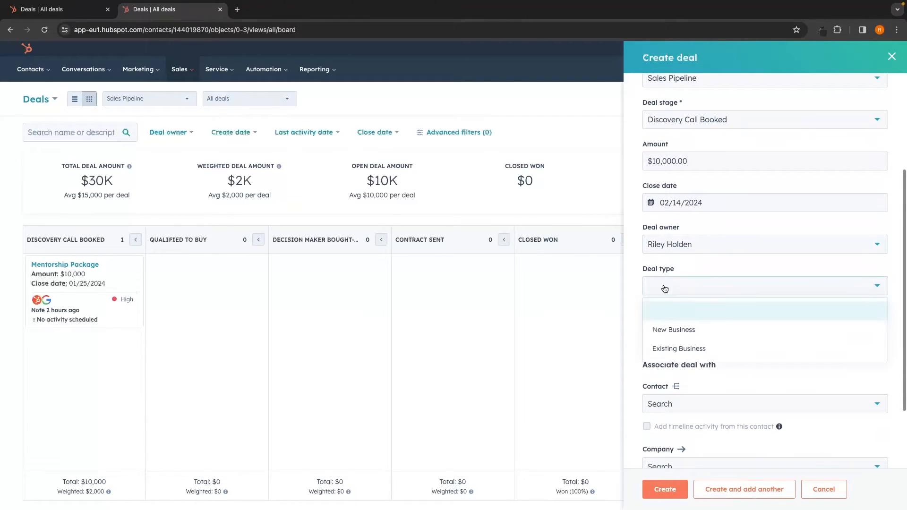
pyautogui.click(676, 331)
pyautogui.click(690, 327)
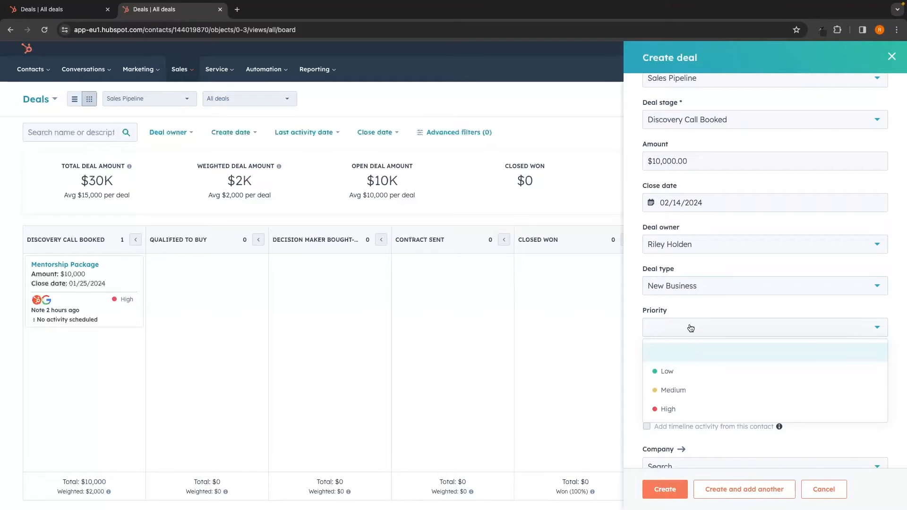
pyautogui.click(674, 390)
pyautogui.scroll(-3, 700, 372)
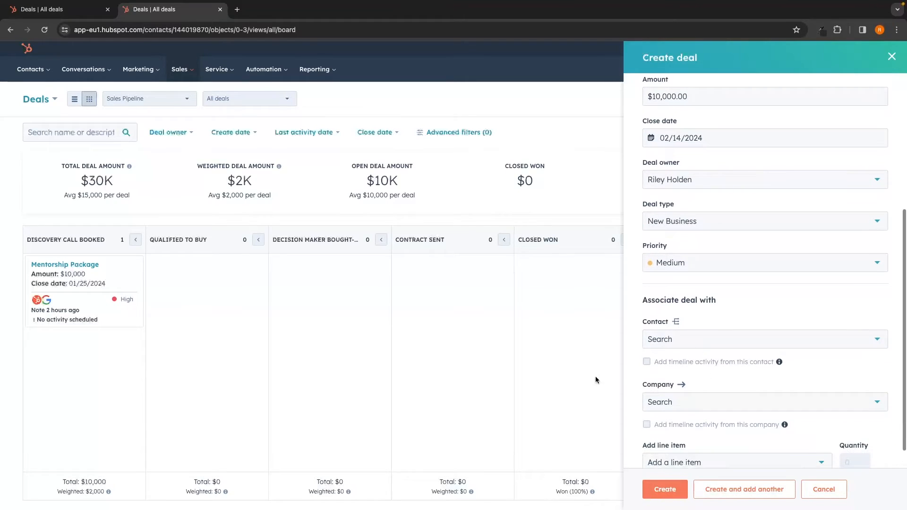
pyautogui.click(667, 492)
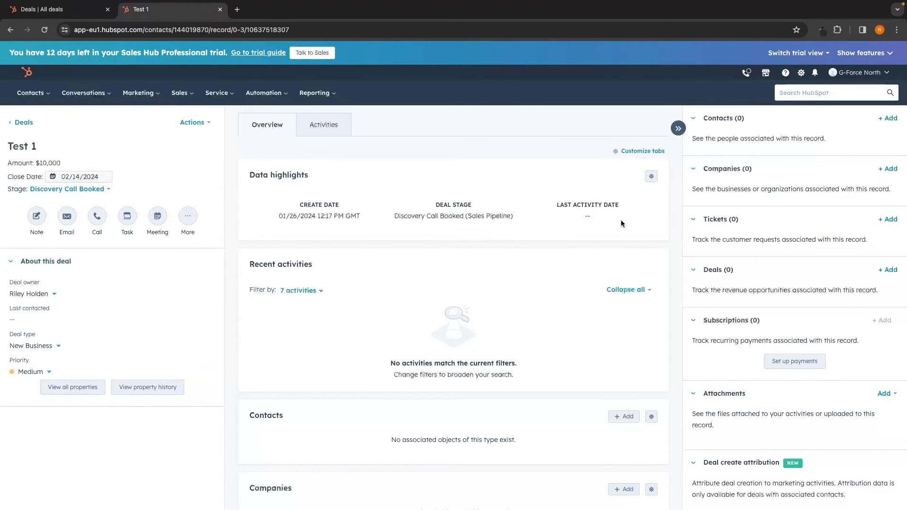
# Move the Test 1 deal on the Deals board to the Closed Won stage and view its record
pyautogui.hotkey('alt', 'Left')
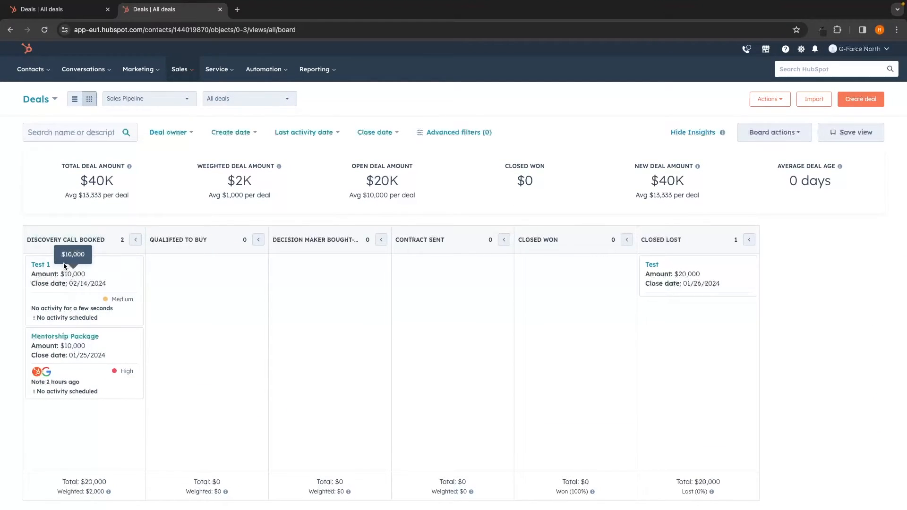
pyautogui.moveTo(88, 263); pyautogui.dragTo(478, 294)
pyautogui.moveTo(436, 270); pyautogui.dragTo(565, 307)
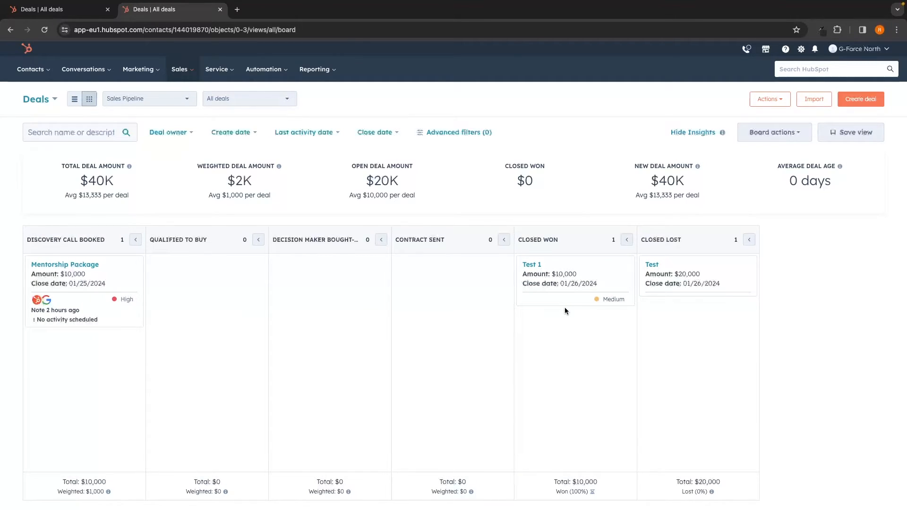
pyautogui.click(535, 266)
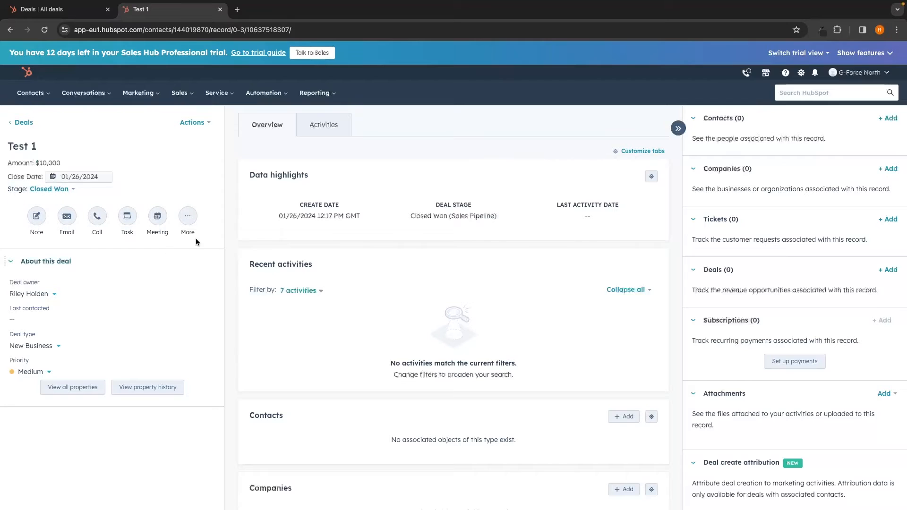
pyautogui.hscroll(-5, 209, 228)
# Move the Test 1 deal from Closed Won back to Discovery Call Booked and open its record
pyautogui.moveTo(539, 269); pyautogui.dragTo(102, 333)
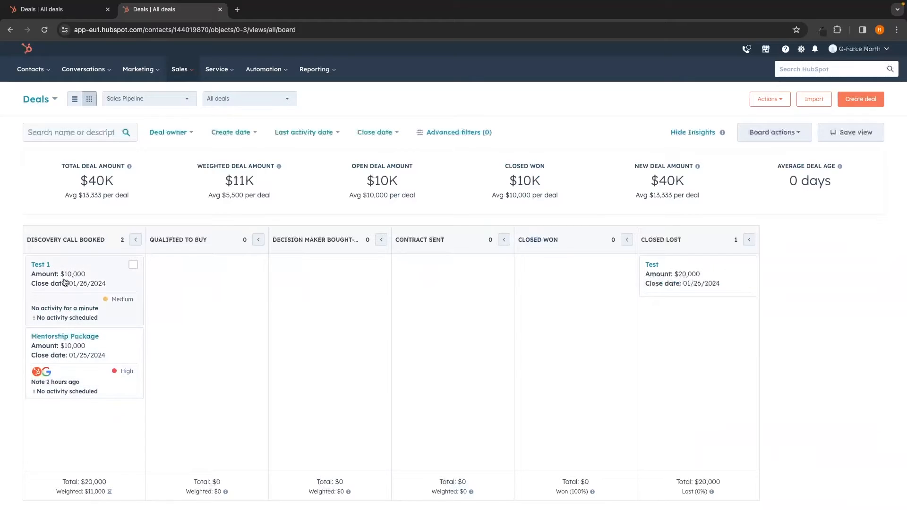
pyautogui.click(41, 266)
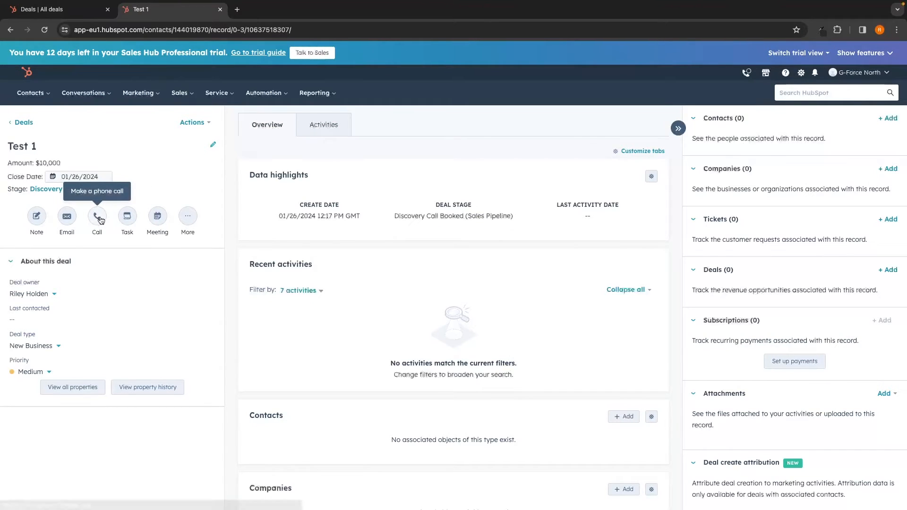
# Review the activity history of the Test 1 deal and return to the Deals board
pyautogui.click(324, 126)
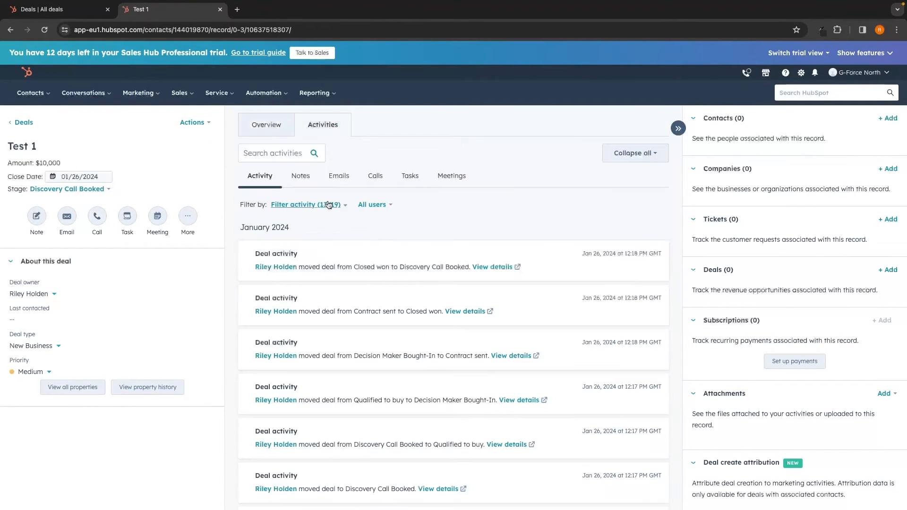
pyautogui.scroll(-1, 440, 237)
pyautogui.click(21, 122)
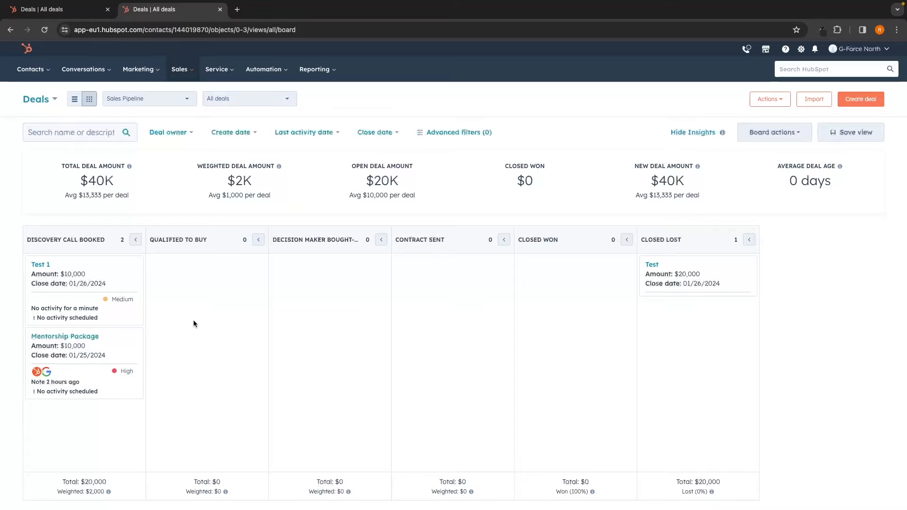
# Filter the Deals board to the first named deal owner and to a create date of Today
pyautogui.click(170, 135)
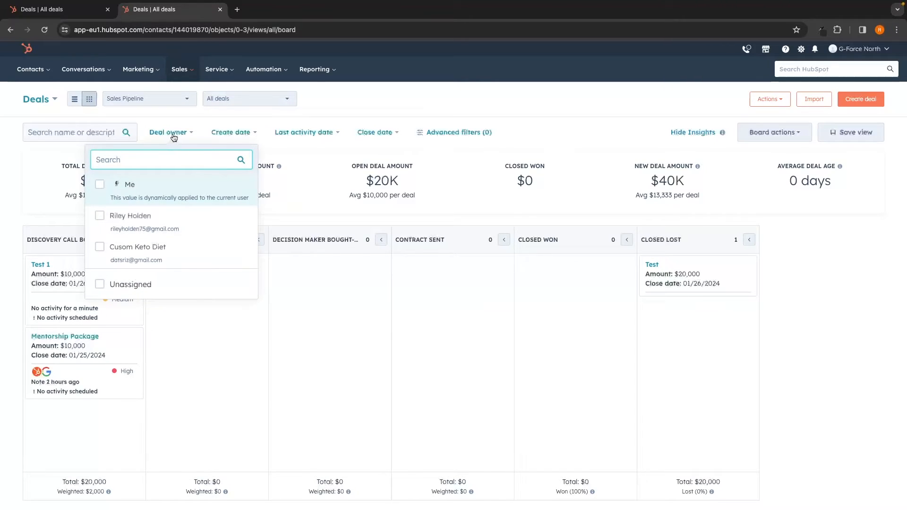
pyautogui.click(181, 220)
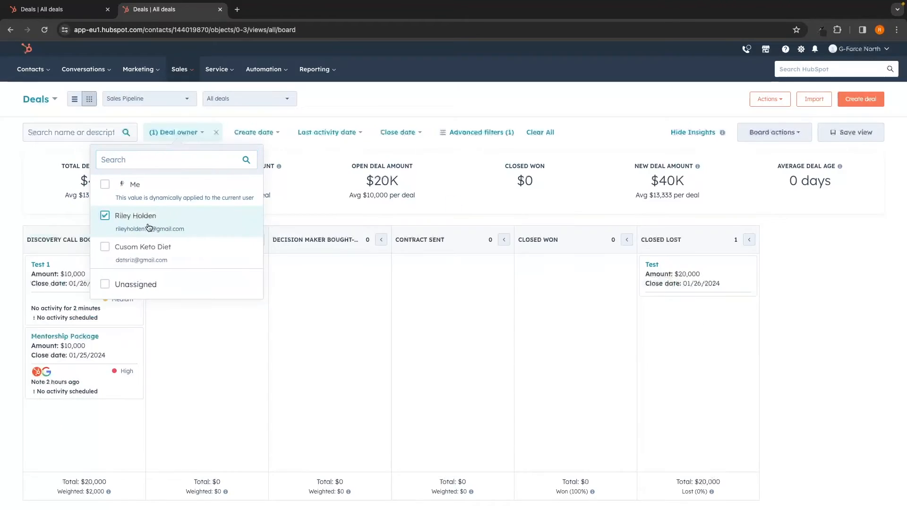
pyautogui.click(317, 208)
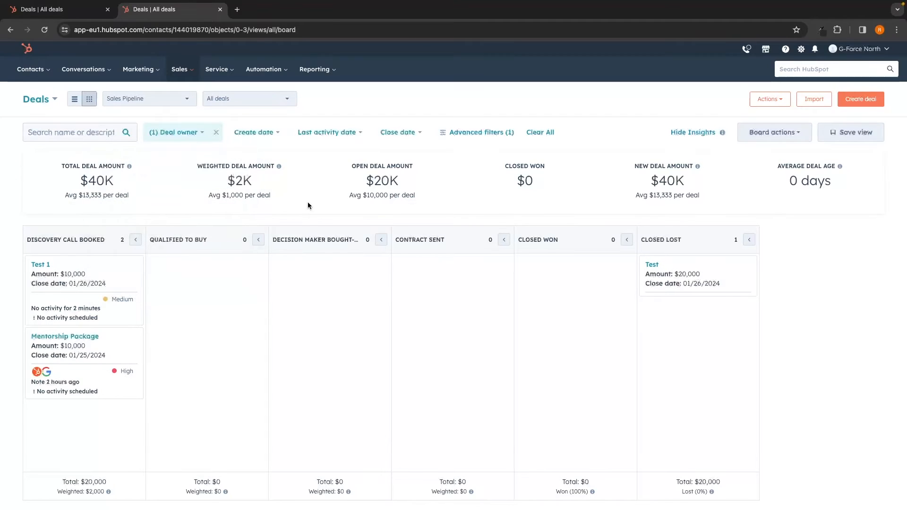
pyautogui.click(270, 136)
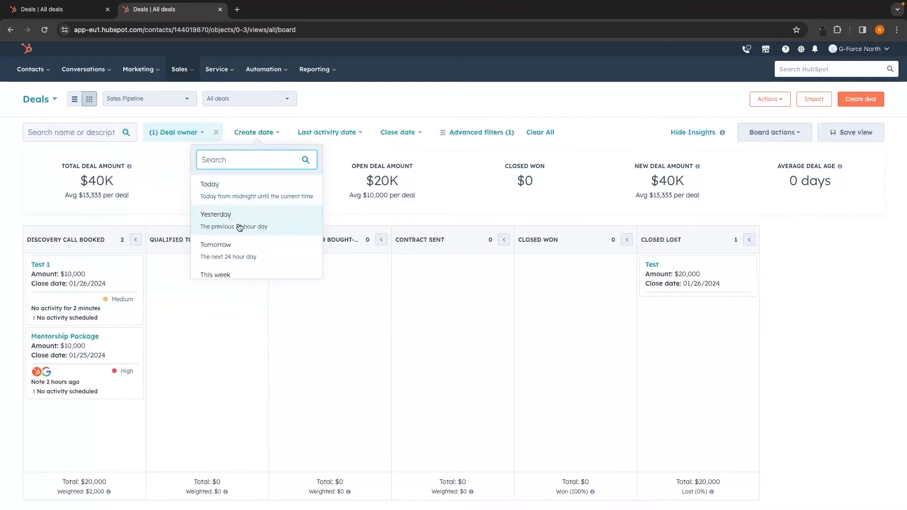
pyautogui.click(246, 196)
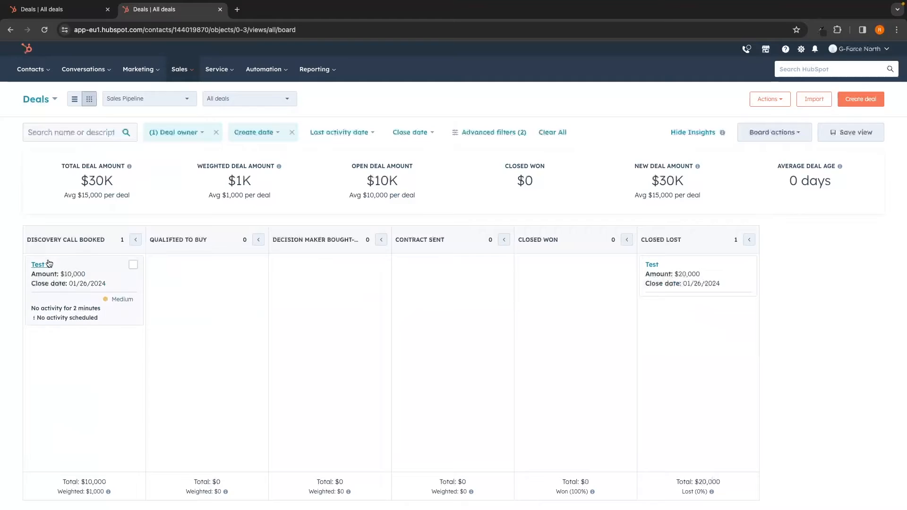
# Look through the last activity date and close date filter options without applying either
pyautogui.click(358, 137)
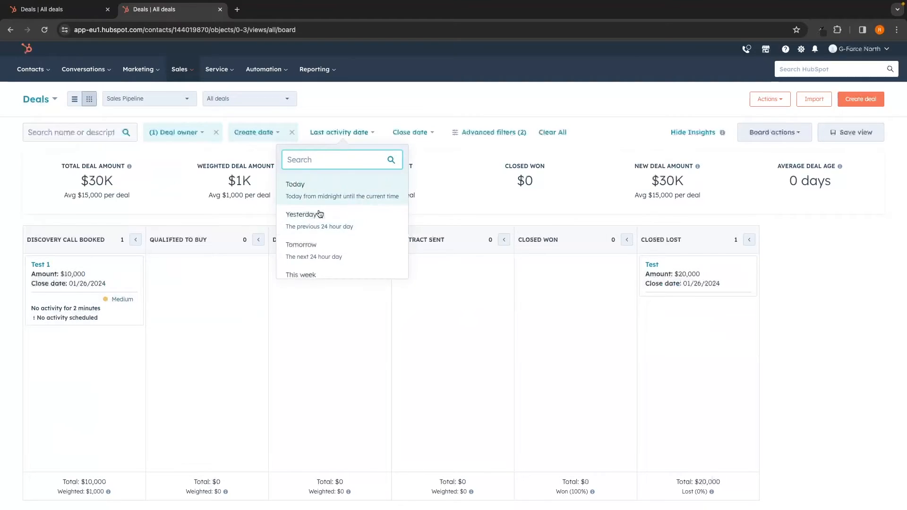
pyautogui.click(419, 128)
pyautogui.click(410, 132)
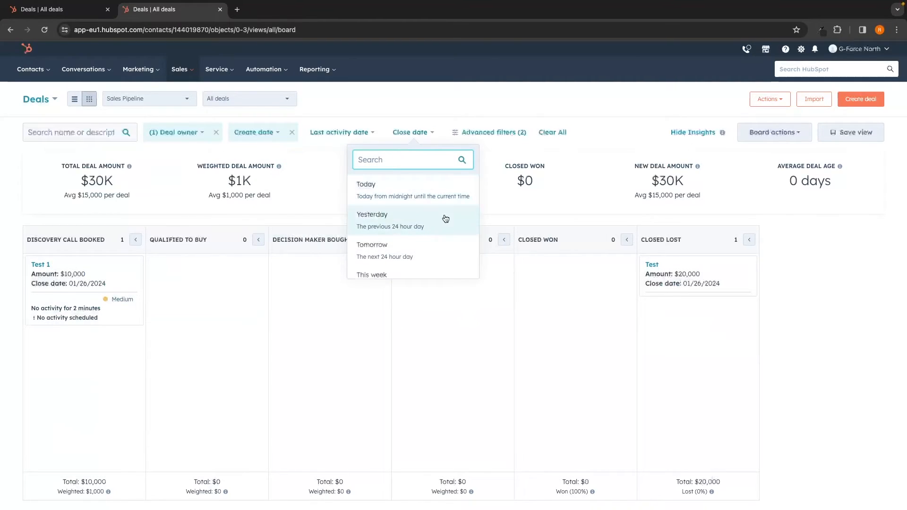
pyautogui.click(593, 161)
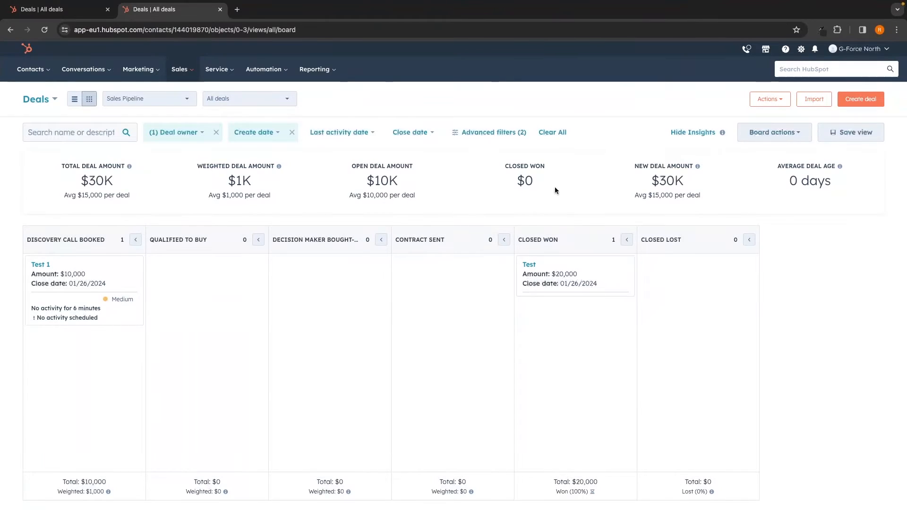
# Open the sales forecast, view the first listed rep's goal attainment, and go from it to the goals management page
pyautogui.click(182, 69)
pyautogui.click(189, 138)
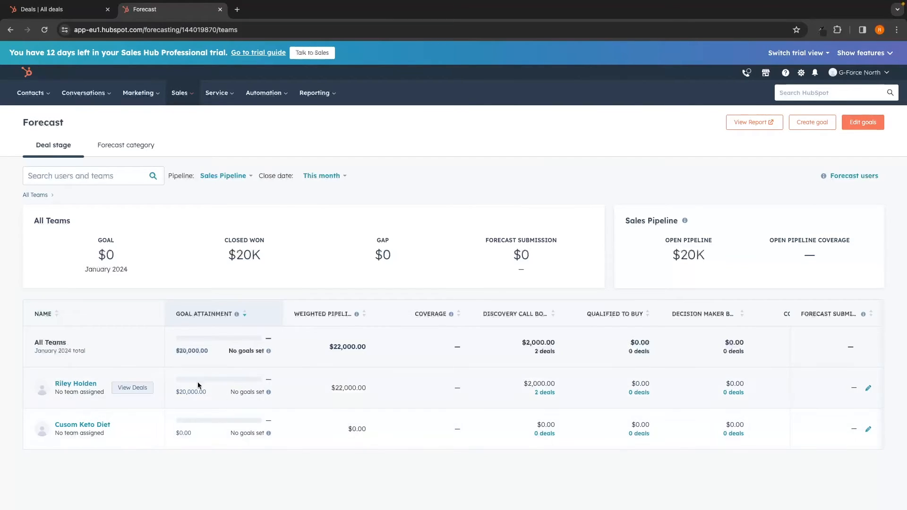
pyautogui.moveTo(269, 392)
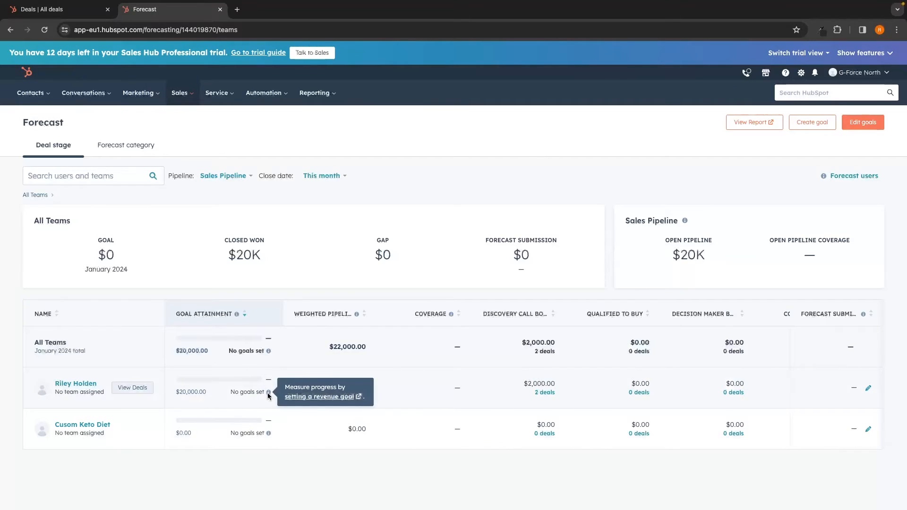
pyautogui.click(238, 381)
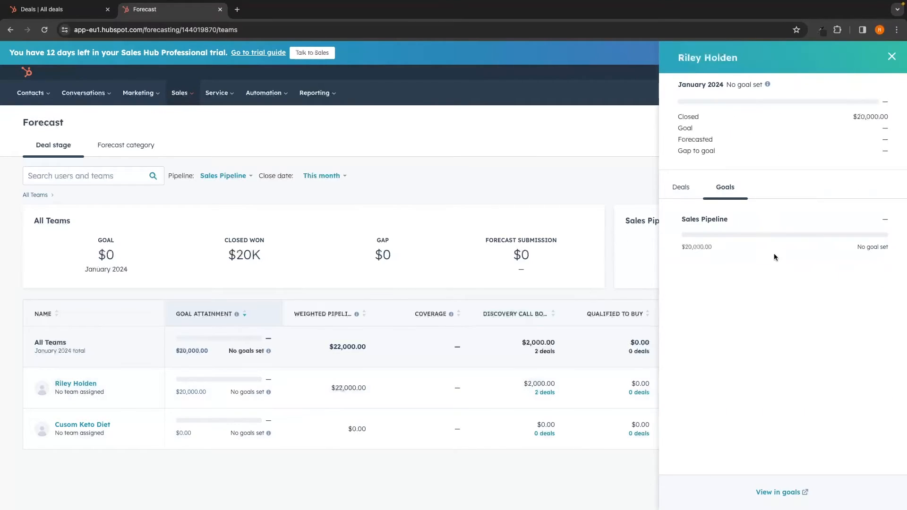
pyautogui.click(770, 493)
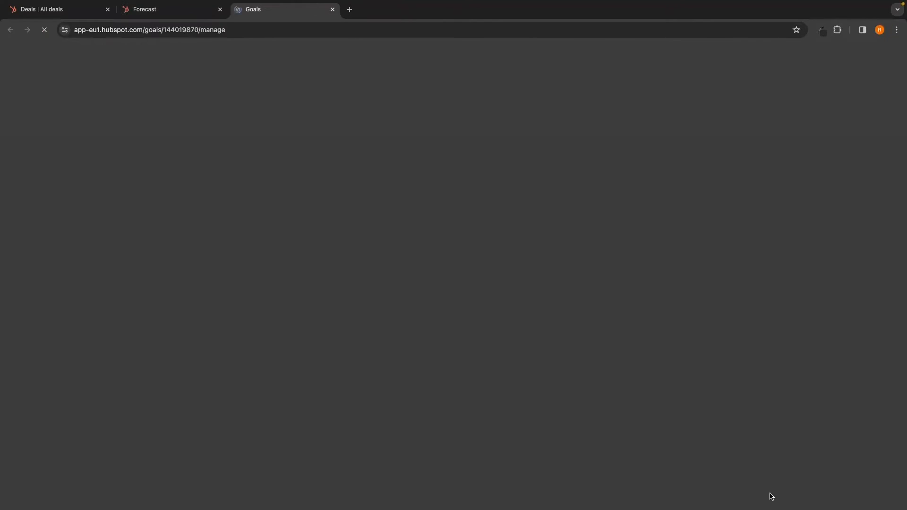
# Set up a monthly goal from the Revenue template named January Revenue Goals with both users as contributors, and continue to its targets
pyautogui.click(453, 257)
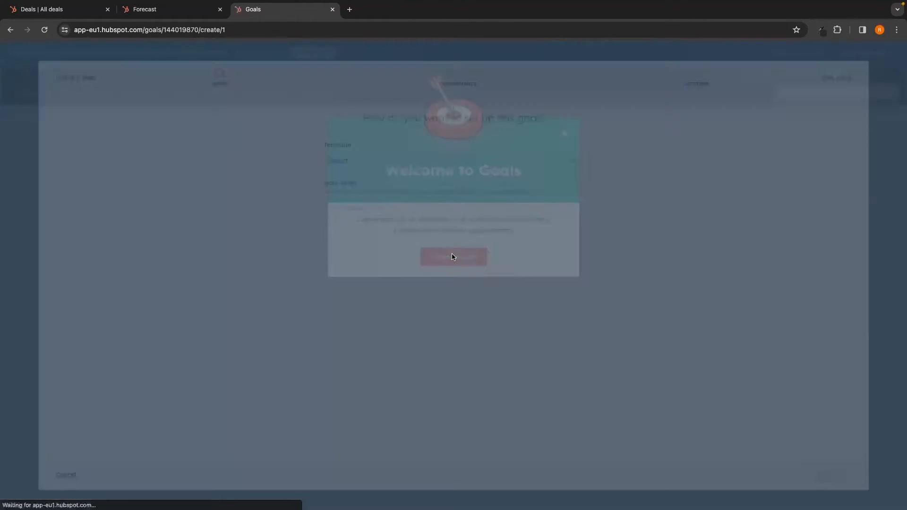
pyautogui.click(376, 151)
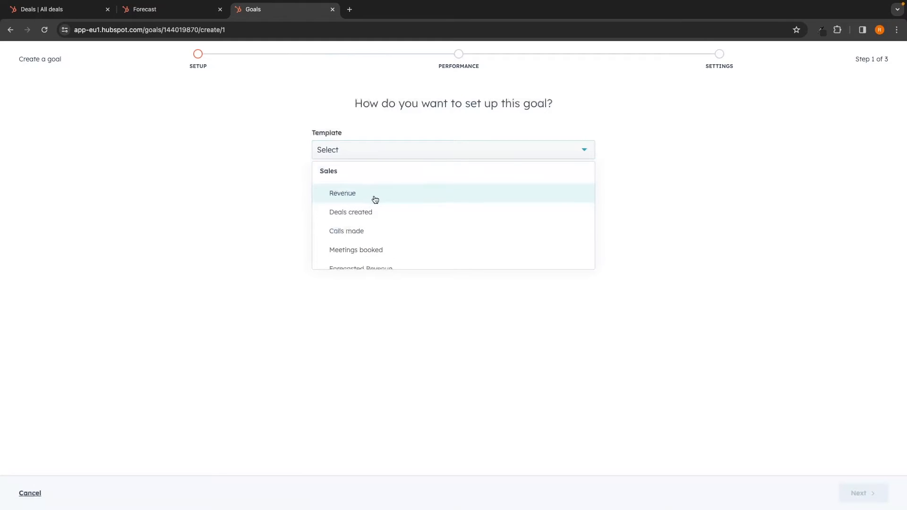
pyautogui.scroll(-1, 374, 198)
pyautogui.click(362, 182)
pyautogui.click(423, 224)
pyautogui.write('January Revenue Goals')
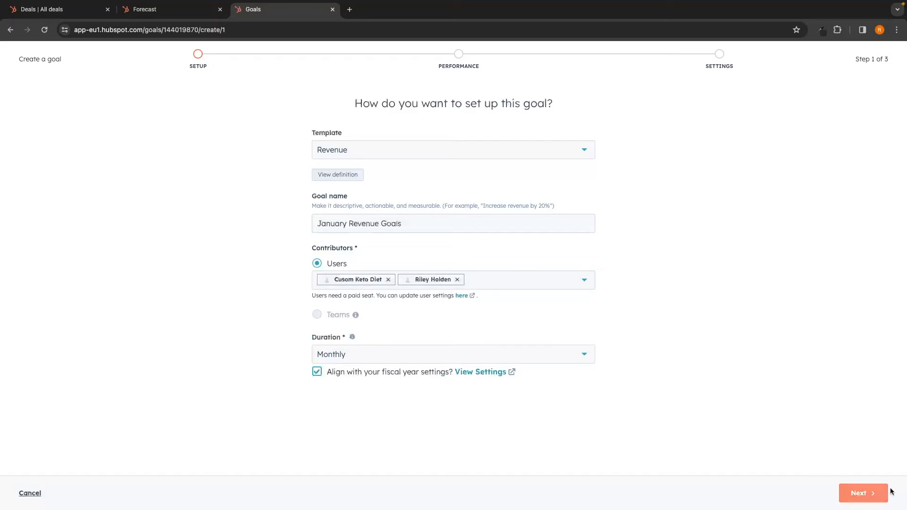
pyautogui.click(869, 495)
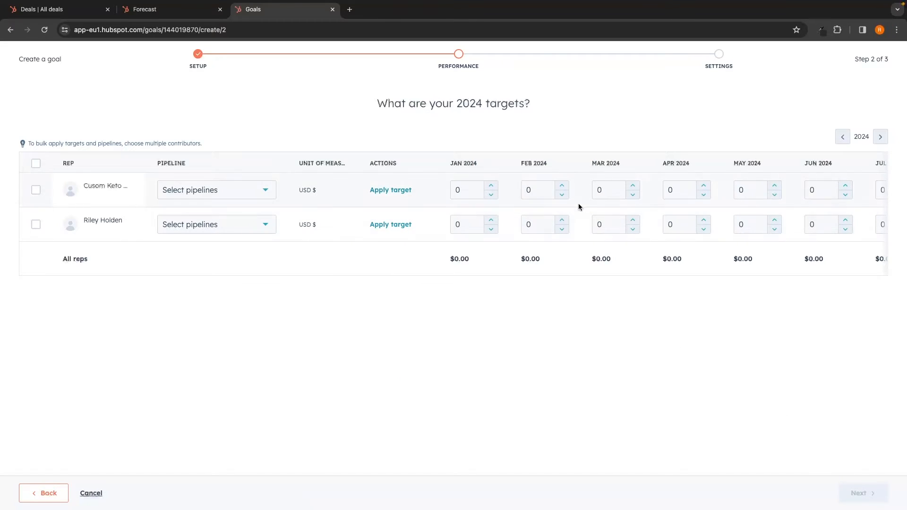
# Set a January 2024 target of 15,000 on the Sales Pipeline for both reps and finish the goal without notifications
pyautogui.click(470, 190)
pyautogui.write('150000')
pyautogui.doubleClick(477, 189)
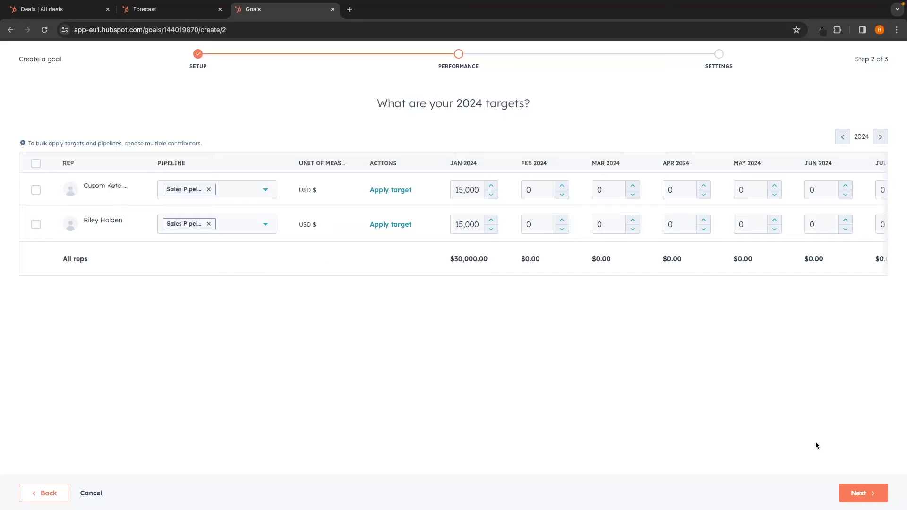
pyautogui.click(860, 493)
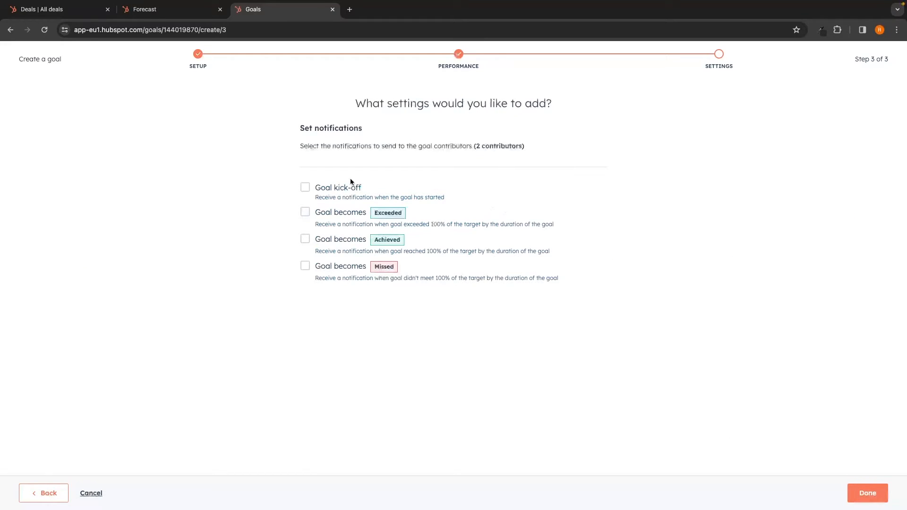
pyautogui.click(868, 493)
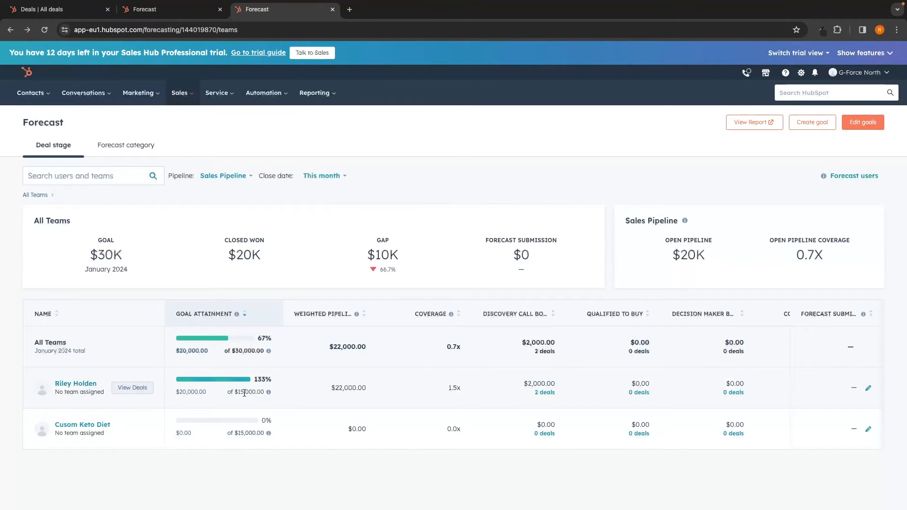
# Create a folder named Top sales calls in Coaching Playlists that everyone can see
pyautogui.moveTo(251, 402)
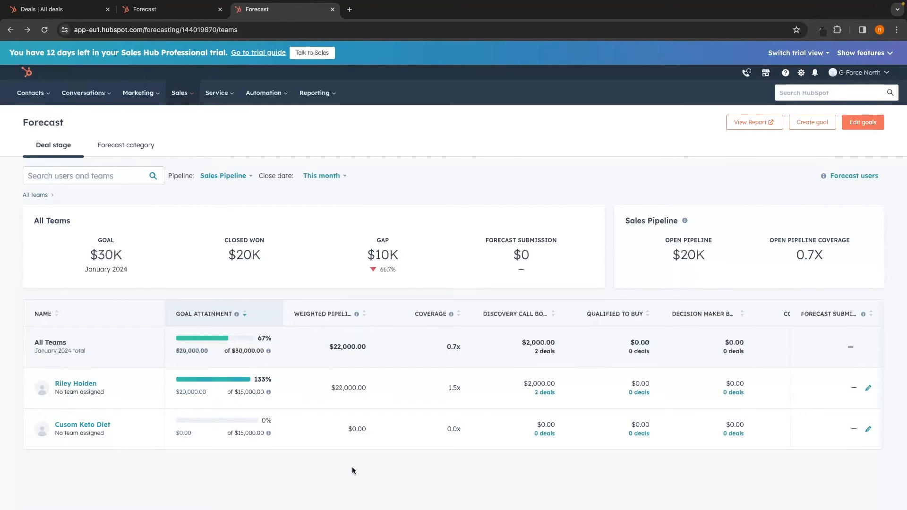
pyautogui.click(187, 94)
pyautogui.click(216, 218)
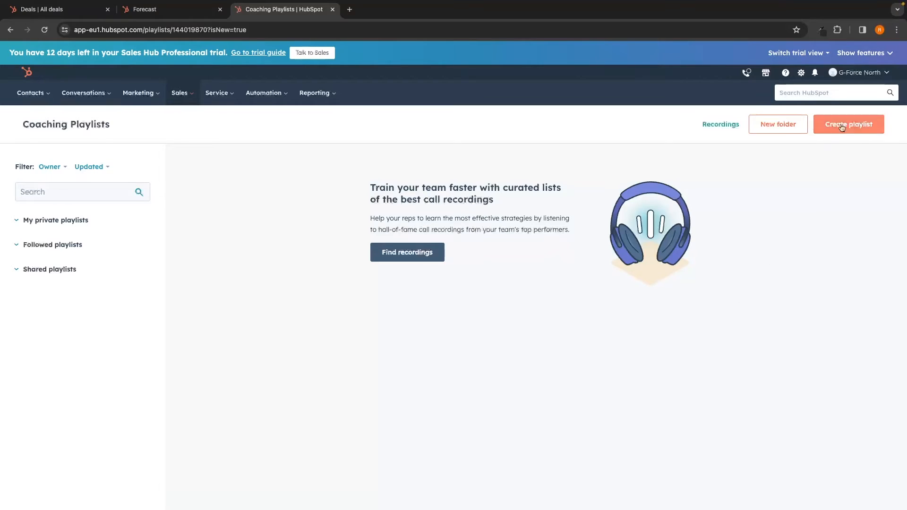
pyautogui.click(779, 133)
pyautogui.click(708, 117)
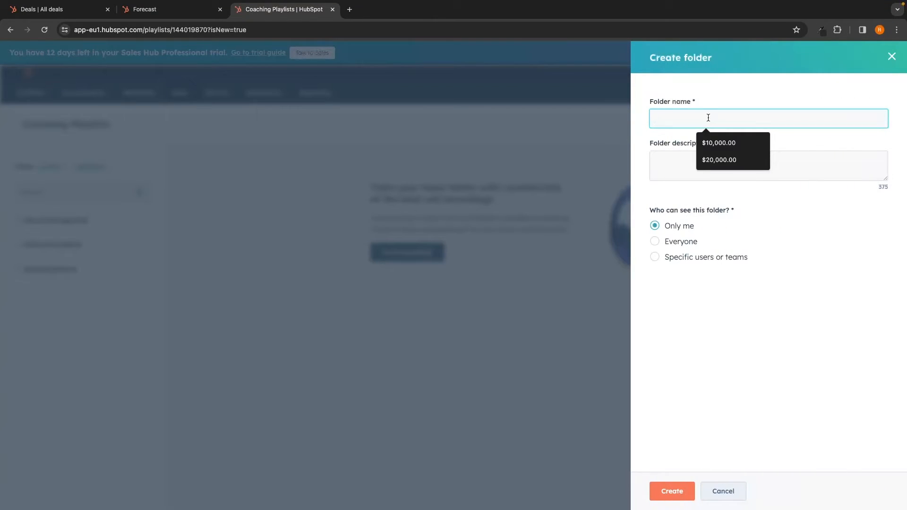
pyautogui.write('Top sales calls')
pyautogui.click(683, 243)
pyautogui.click(672, 490)
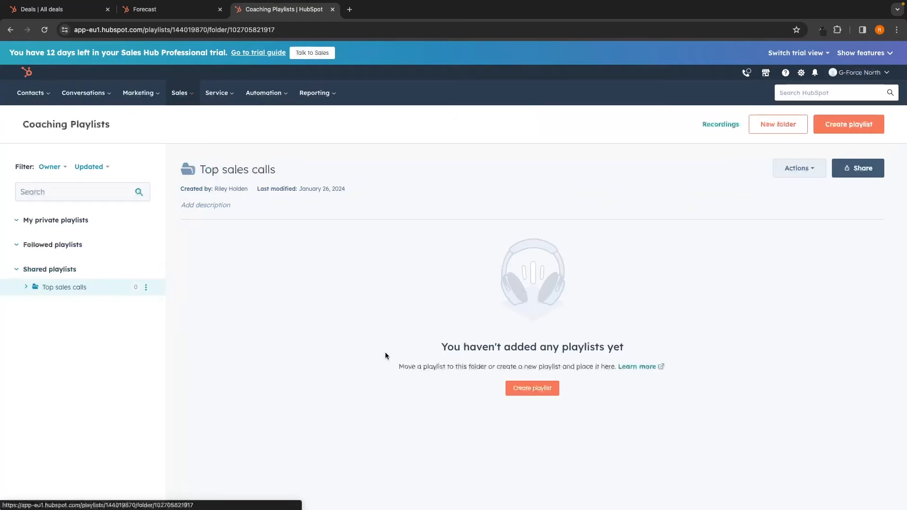
# Create a playlist named The best sales calls inside the Top sales calls folder
pyautogui.click(546, 388)
pyautogui.click(710, 117)
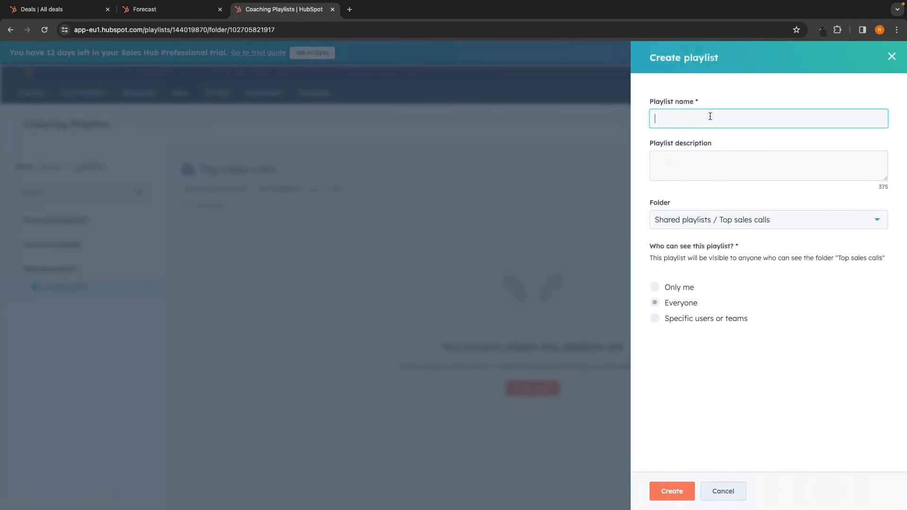
pyautogui.write('The best sales calls')
pyautogui.click(818, 310)
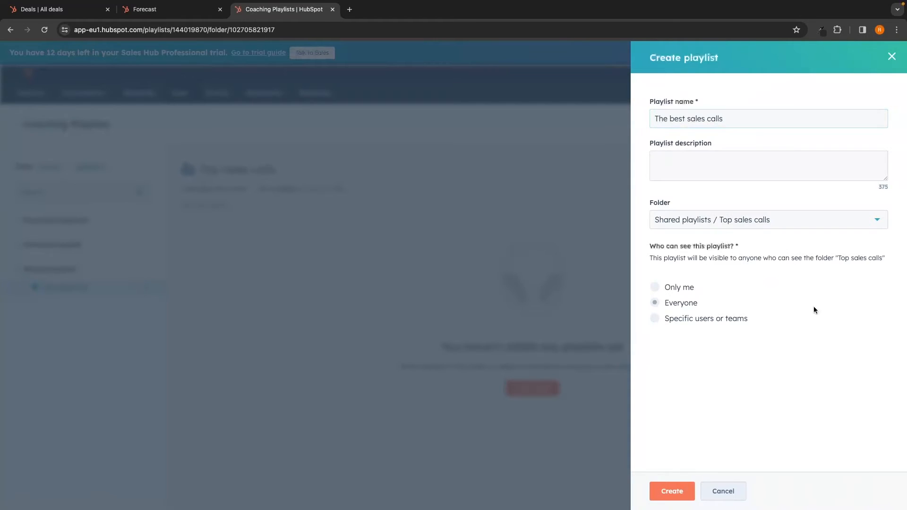
pyautogui.click(666, 493)
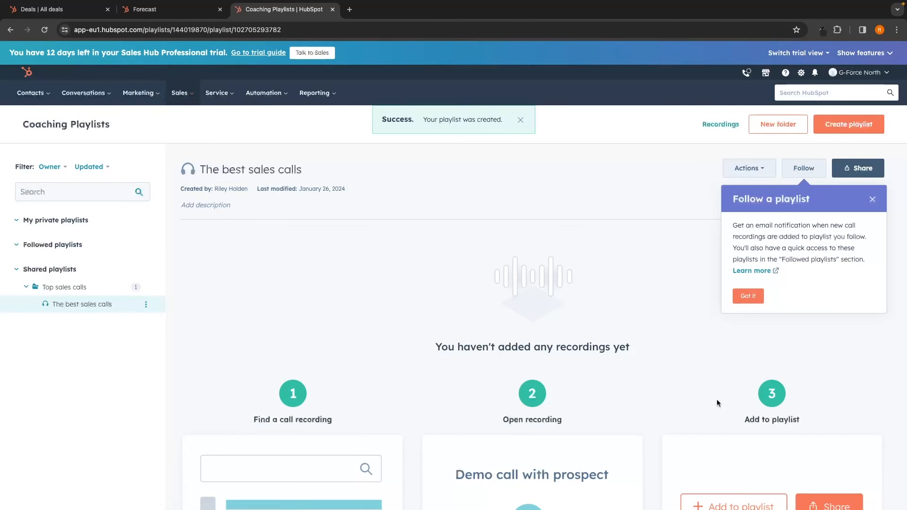
# Dismiss the follow tip, review how recordings are added to the playlist, and check the recorded calls list
pyautogui.scroll(-2, 716, 398)
pyautogui.scroll(-2, 716, 399)
pyautogui.scroll(3, 716, 398)
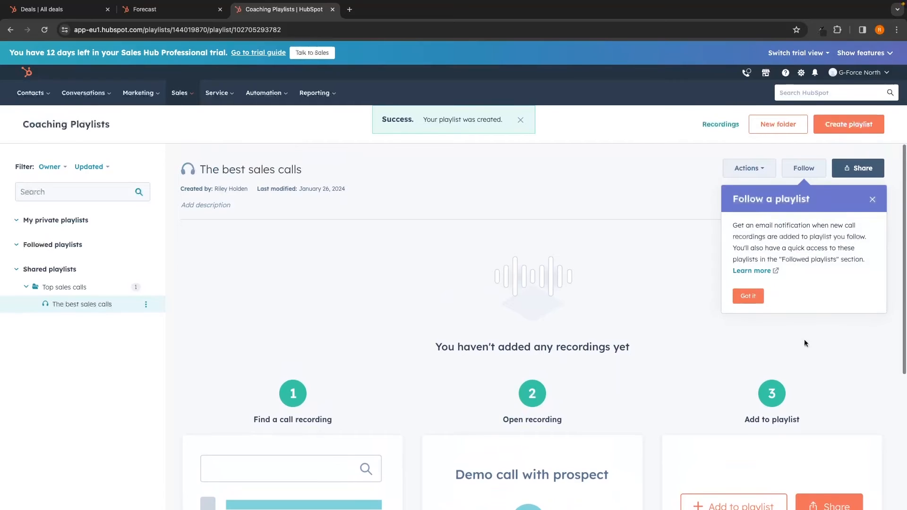
pyautogui.click(873, 199)
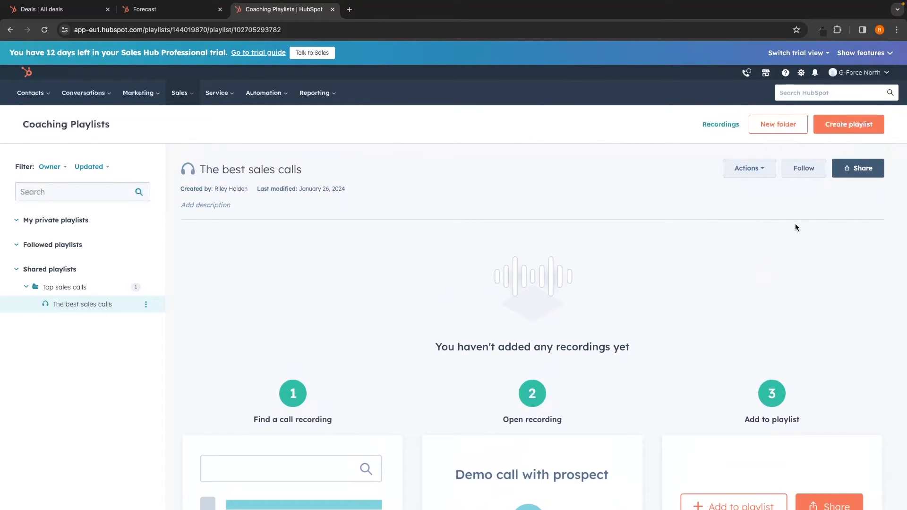
pyautogui.scroll(-5, 657, 349)
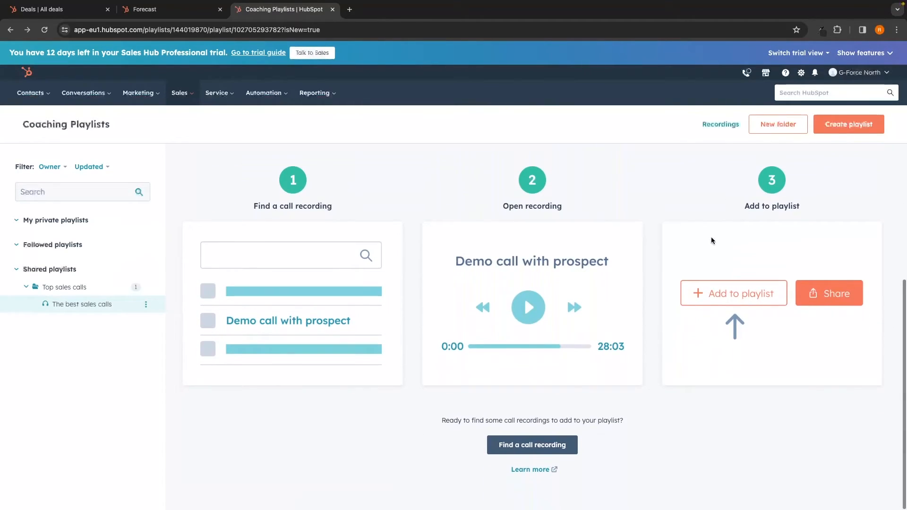
pyautogui.click(528, 446)
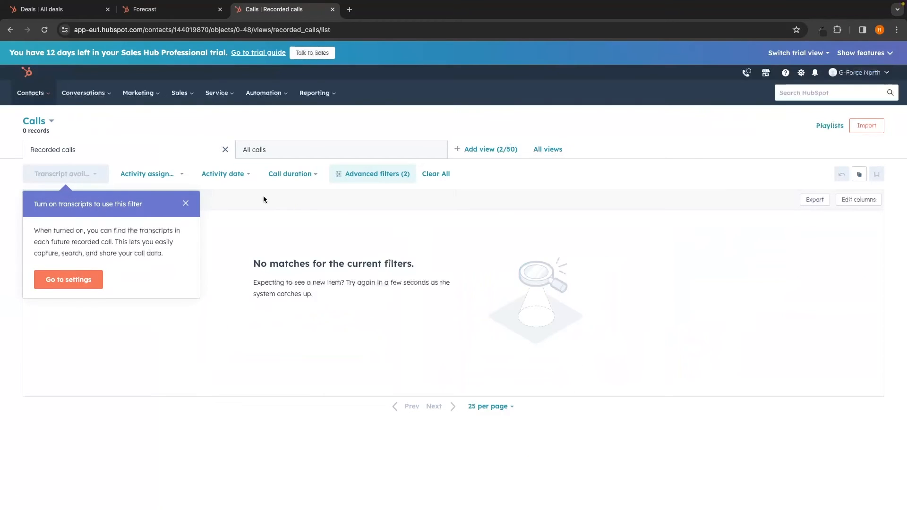
pyautogui.click(185, 203)
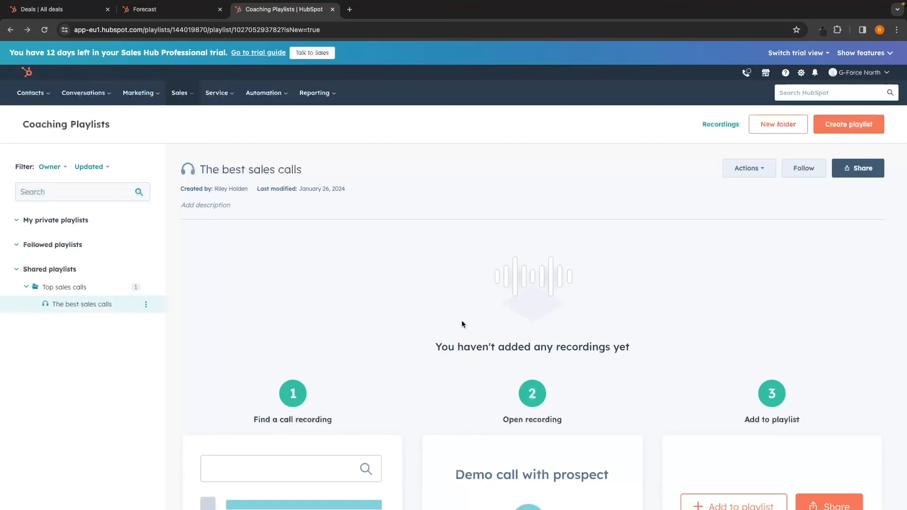
pyautogui.scroll(-2, 462, 324)
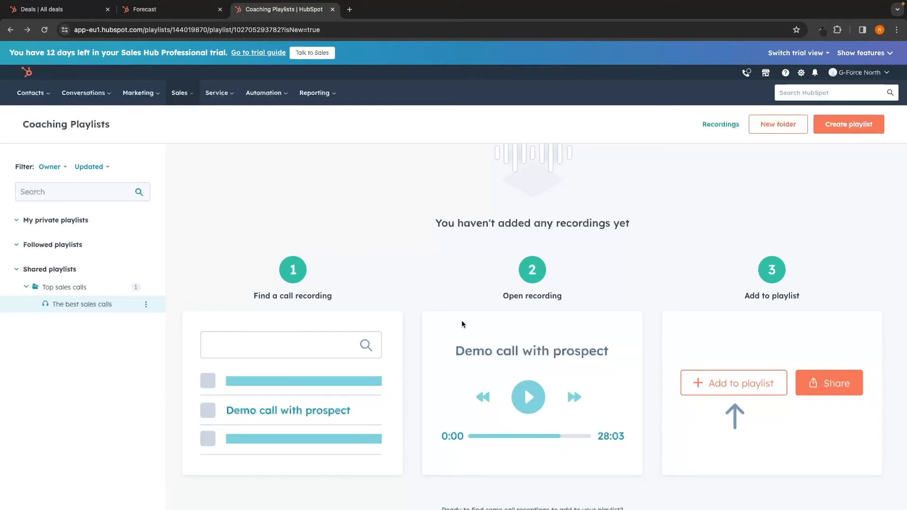
# Start a one-on-one scheduling page in Meetings and enter the organizer's name followed by "Meeting" as its internal name
pyautogui.click(209, 245)
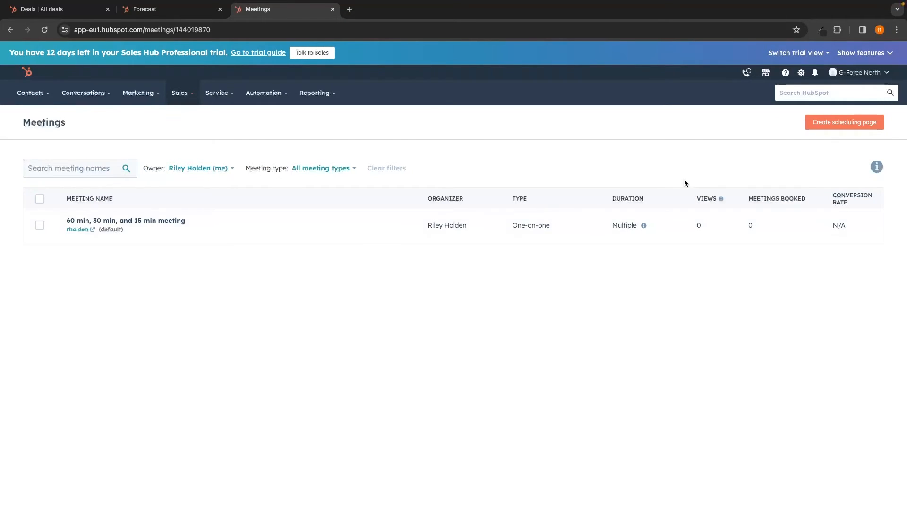
pyautogui.click(843, 127)
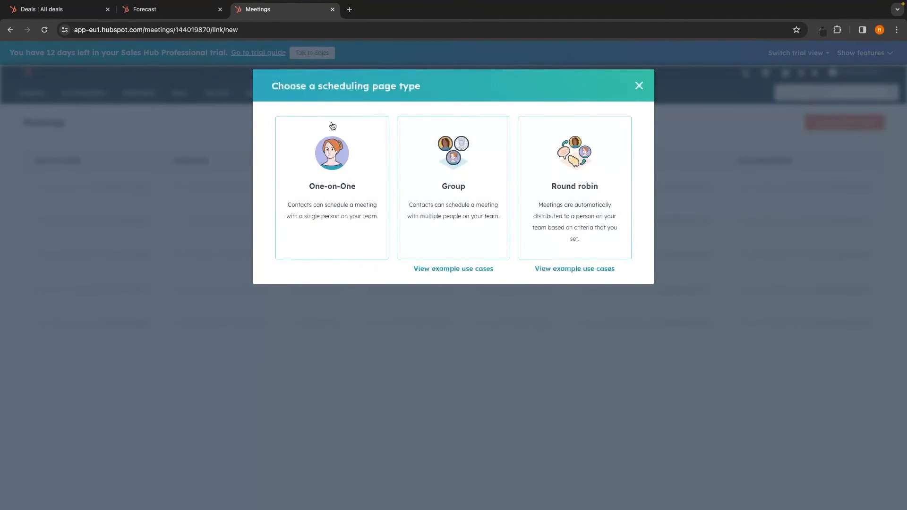
pyautogui.click(339, 166)
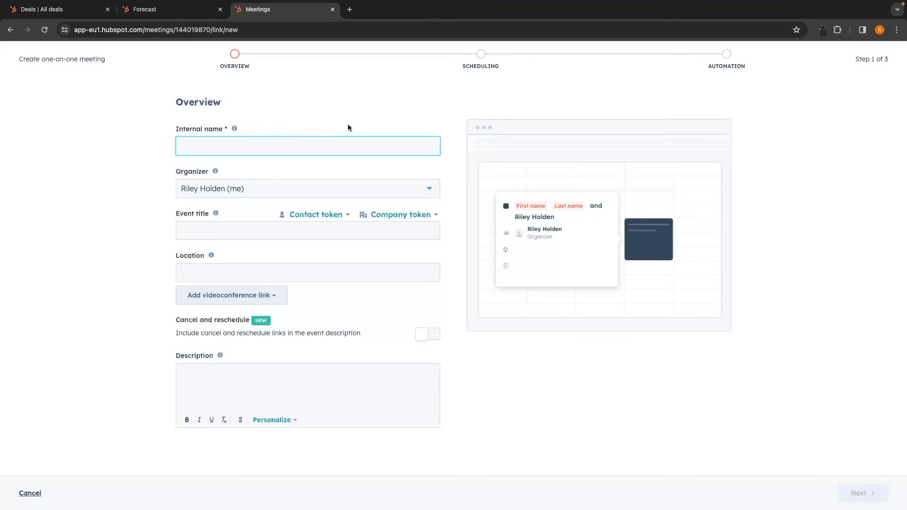
pyautogui.write("Riley Holden's Meeting")
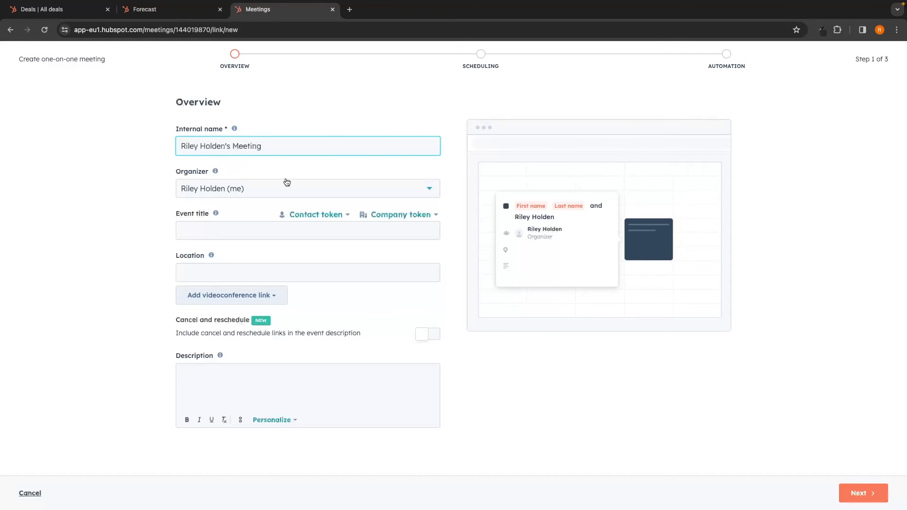
# Copy the meeting's internal name into the event title
pyautogui.click(229, 227)
pyautogui.tripleClick(300, 152)
pyautogui.press('super+c')
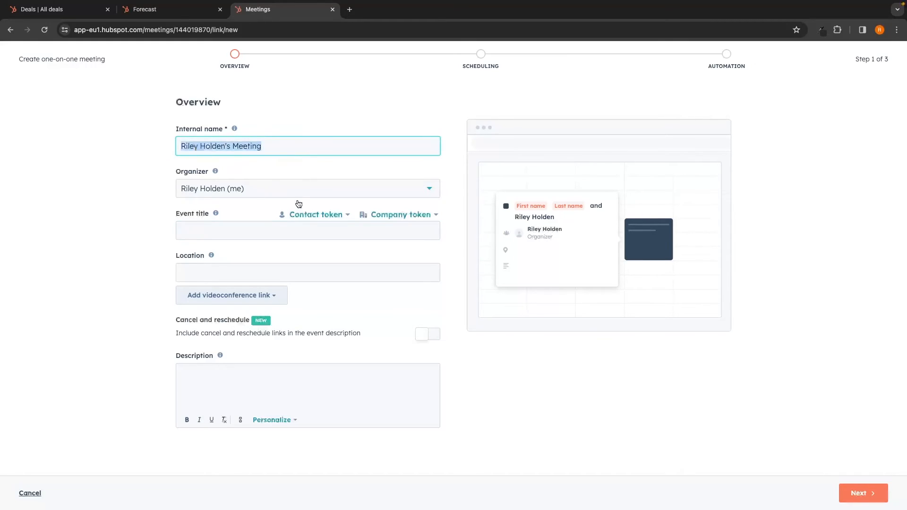
pyautogui.click(241, 230)
pyautogui.press('super+v')
# Review the location and videoconference link options, look at the Zoom integration, and leave without connecting an app
pyautogui.click(191, 267)
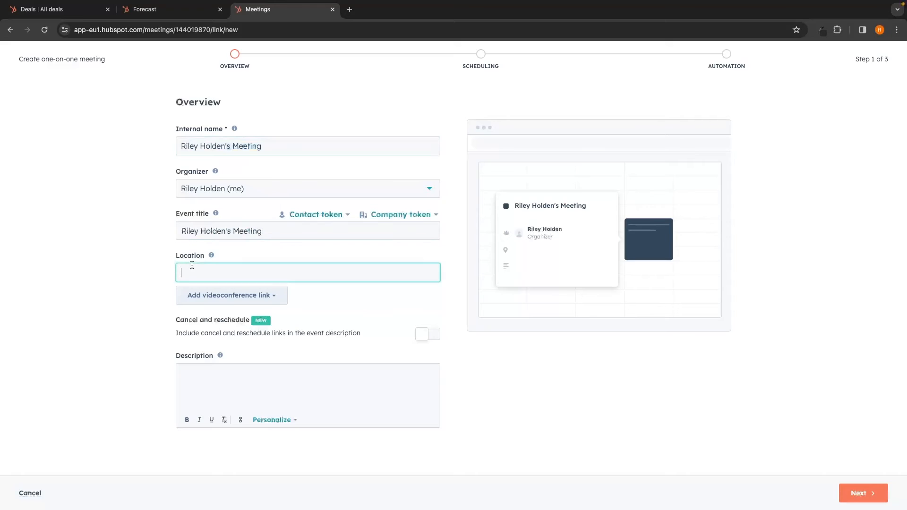
pyautogui.click(237, 292)
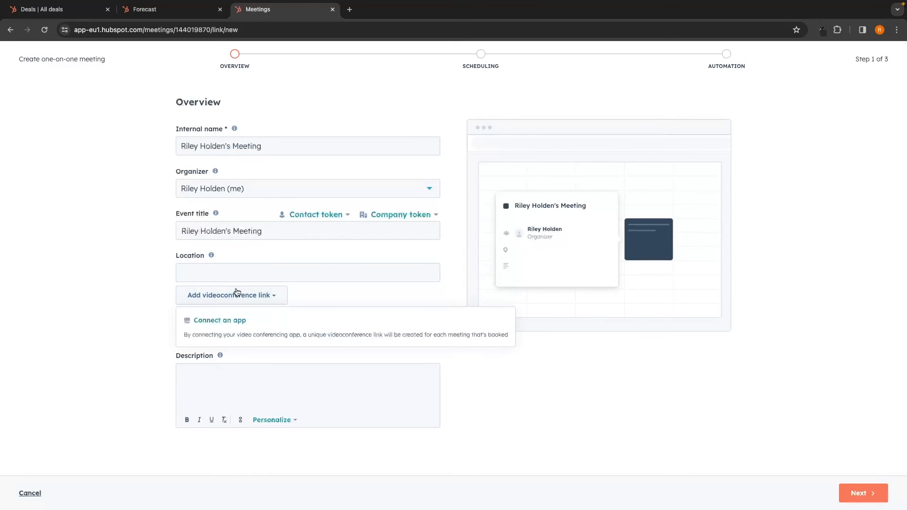
pyautogui.click(252, 274)
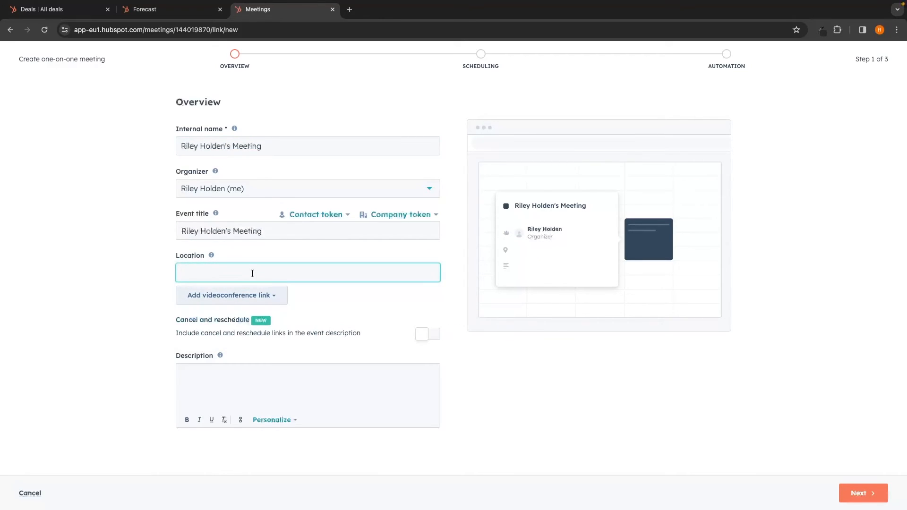
pyautogui.write('M')
pyautogui.press('BackSpace')
pyautogui.press('BackSpace')
pyautogui.click(220, 299)
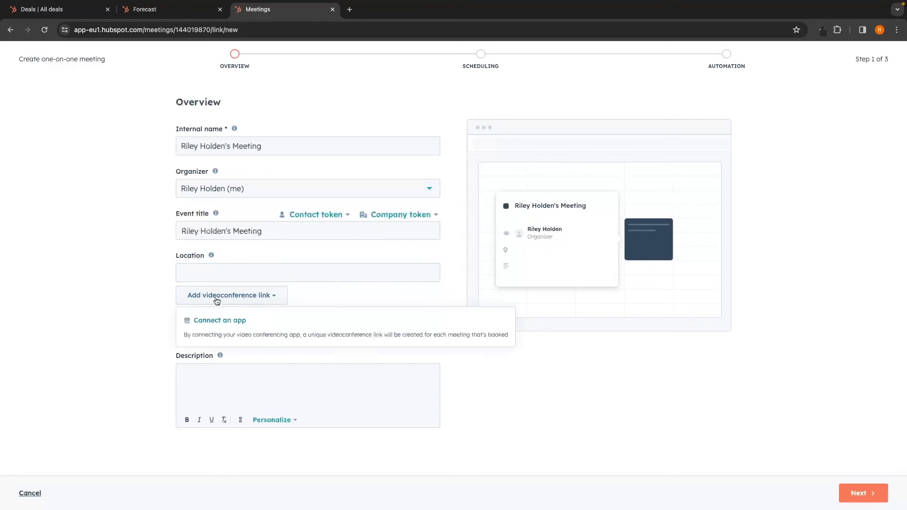
pyautogui.click(228, 324)
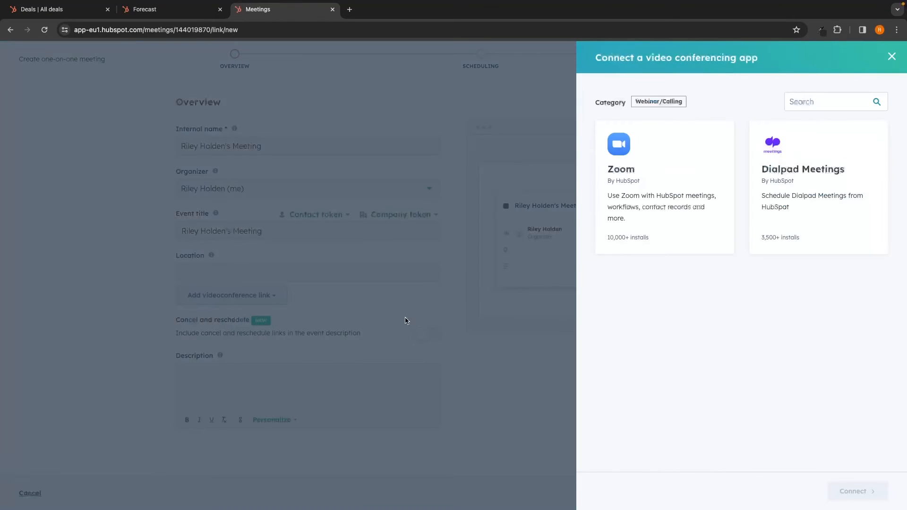
pyautogui.click(666, 223)
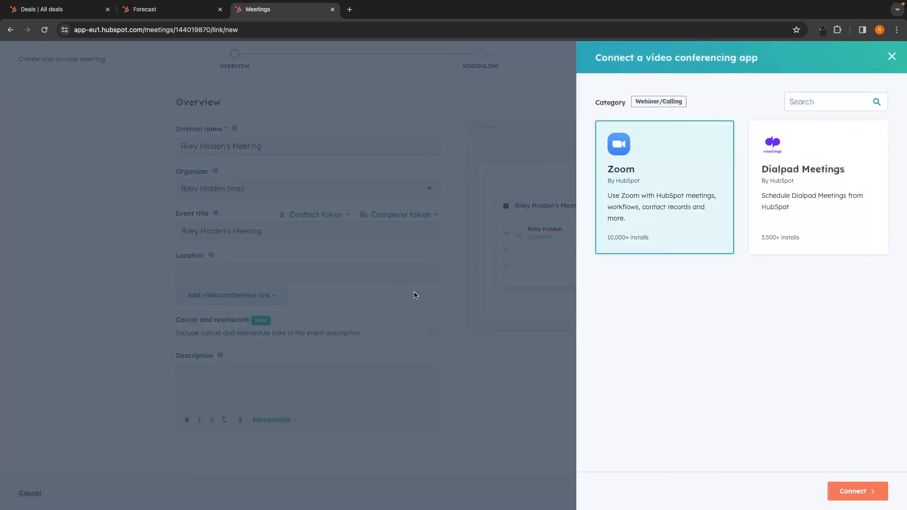
pyautogui.click(892, 57)
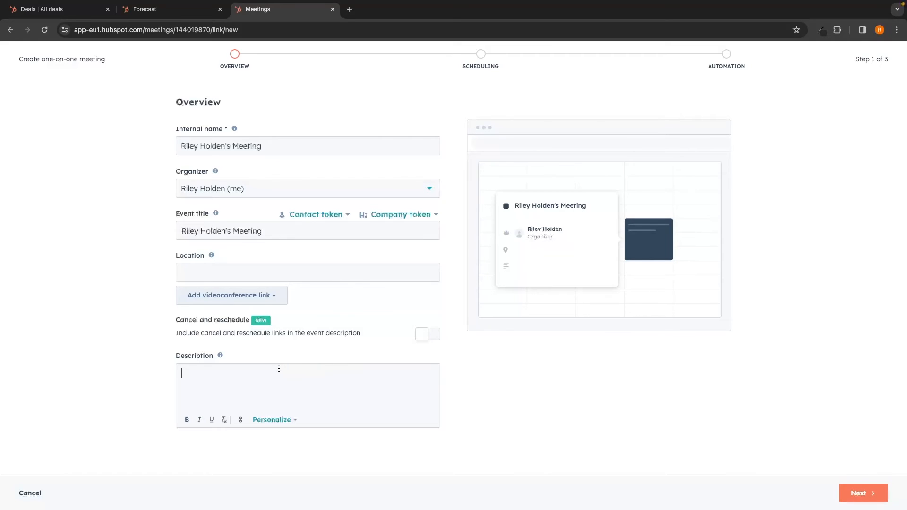
# Enter the description fmergnjrkgn, include cancel and reschedule links in the event description, and continue to the scheduling settings
pyautogui.write('fmergnjrkgn')
pyautogui.moveTo(170, 333); pyautogui.dragTo(349, 339)
pyautogui.click(362, 338)
pyautogui.click(432, 339)
pyautogui.scroll(-1, 437, 351)
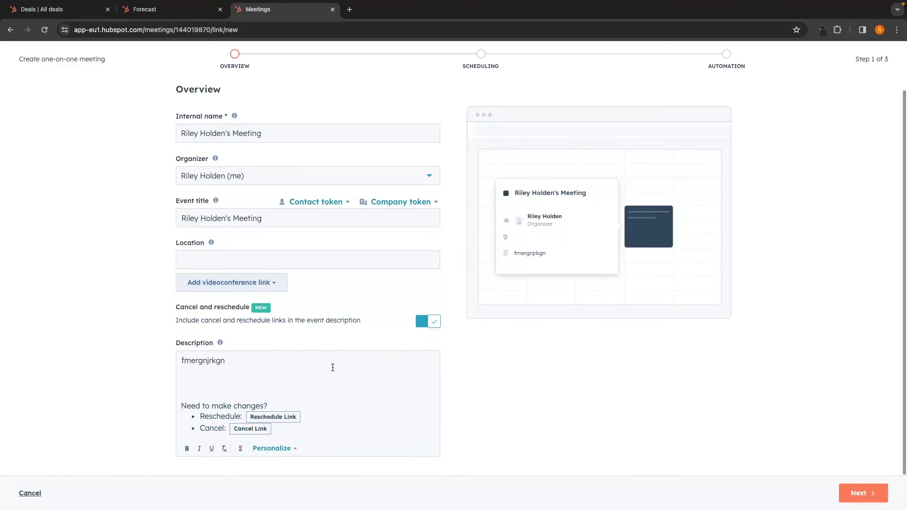
pyautogui.click(871, 493)
# Review the availability window, keep the default scheduling and automation settings, and create the scheduling page
pyautogui.scroll(-1, 588, 338)
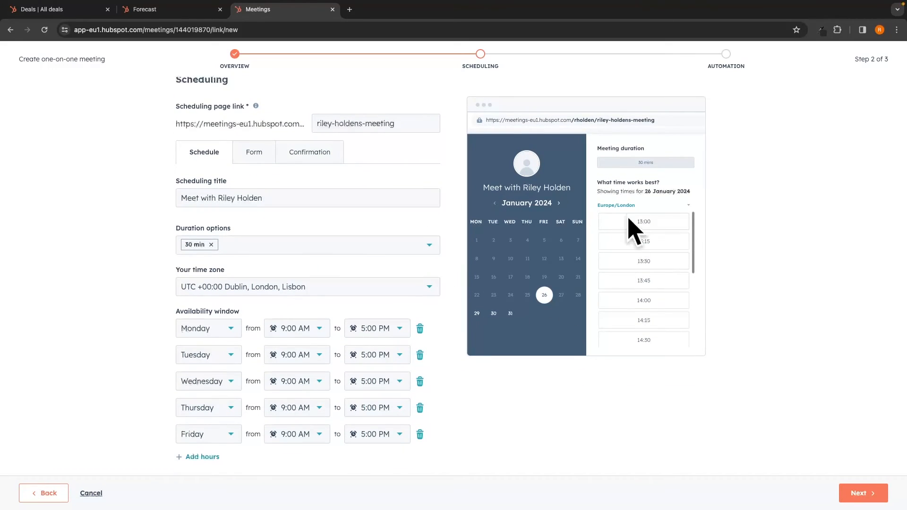
pyautogui.scroll(-1, 587, 299)
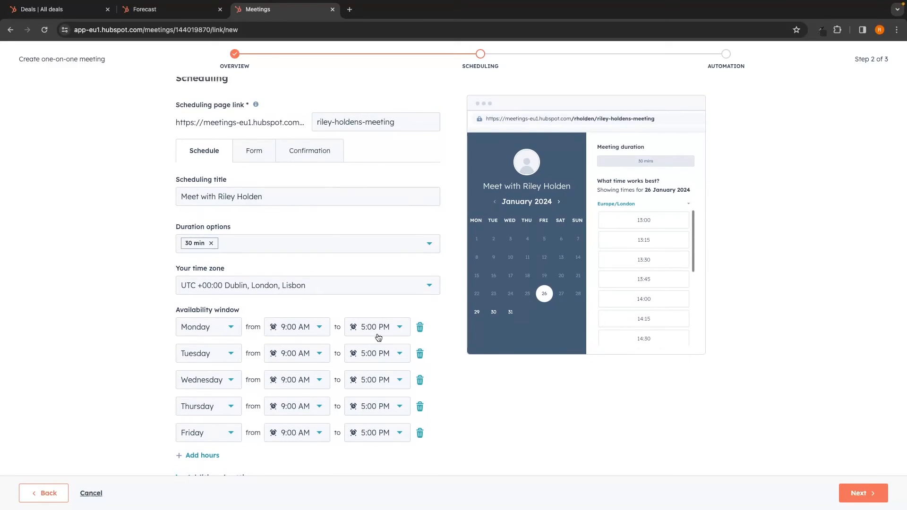
pyautogui.scroll(-1, 346, 303)
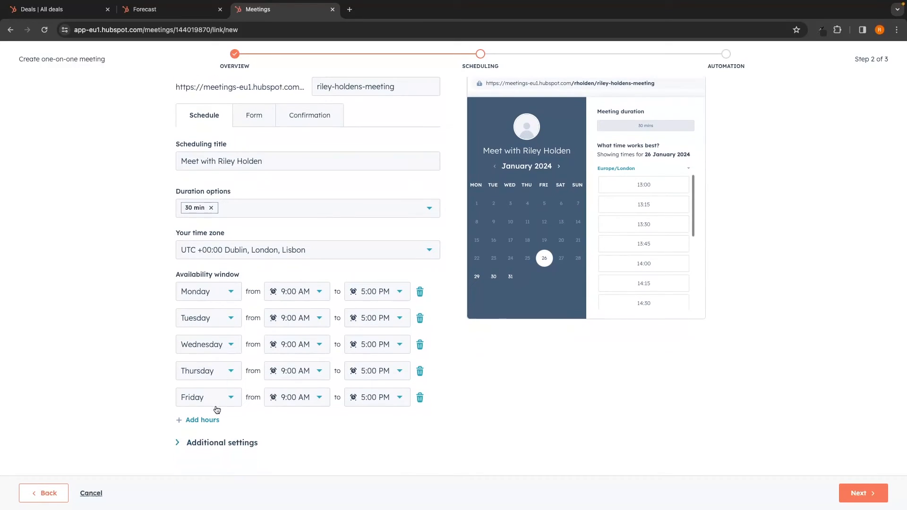
pyautogui.click(854, 490)
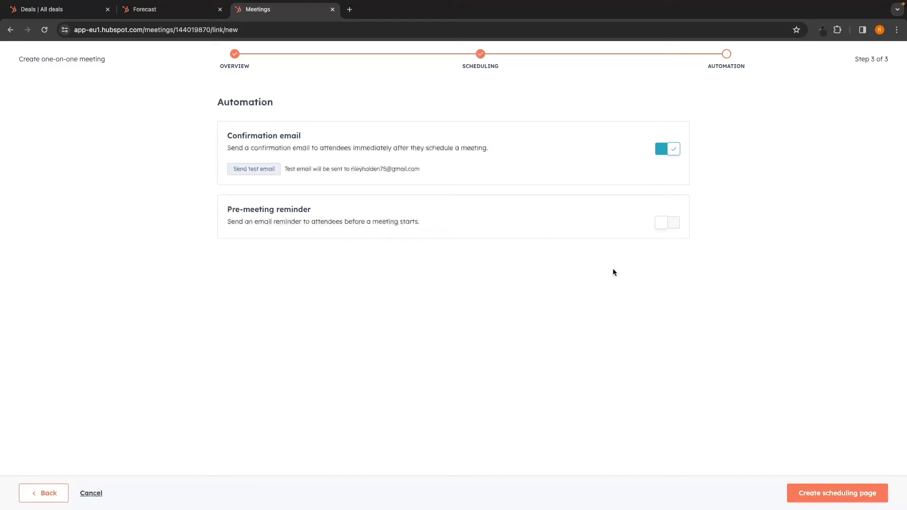
pyautogui.click(812, 496)
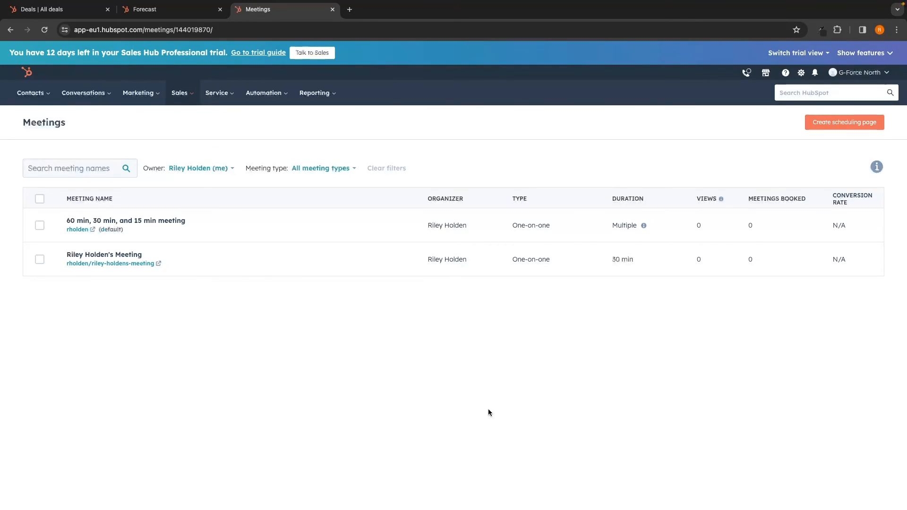
# Copy the new one-on-one meeting's scheduling link and open it in a separate browser tab
pyautogui.moveTo(61, 261); pyautogui.dragTo(149, 265)
pyautogui.click(174, 274)
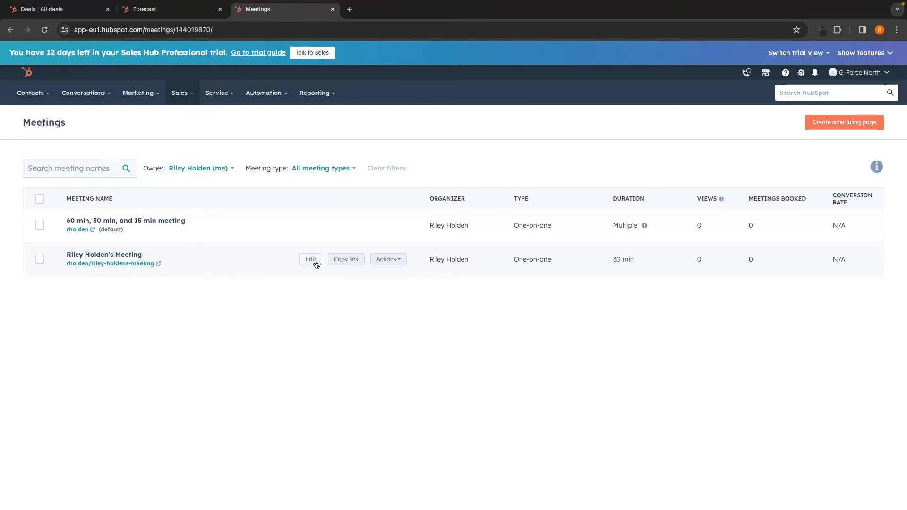
pyautogui.click(345, 259)
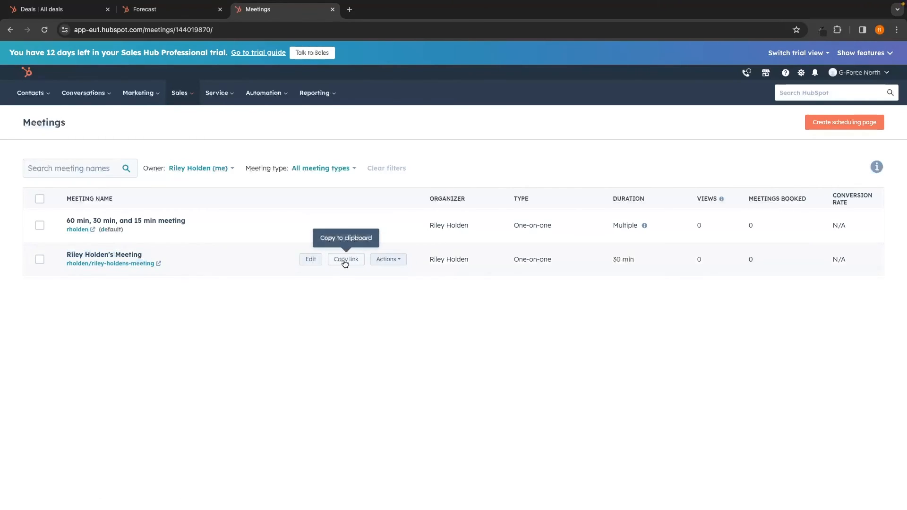
pyautogui.click(350, 9)
pyautogui.press('super+v')
pyautogui.press('Return')
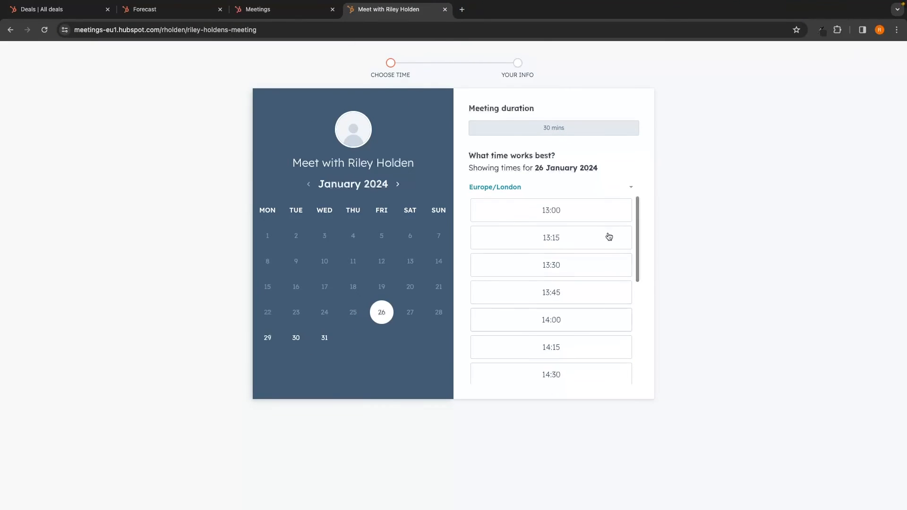
# Book the 30 January 2024 09:45 slot with the attendee's name and email address, and close the booking page
pyautogui.click(302, 344)
pyautogui.click(531, 296)
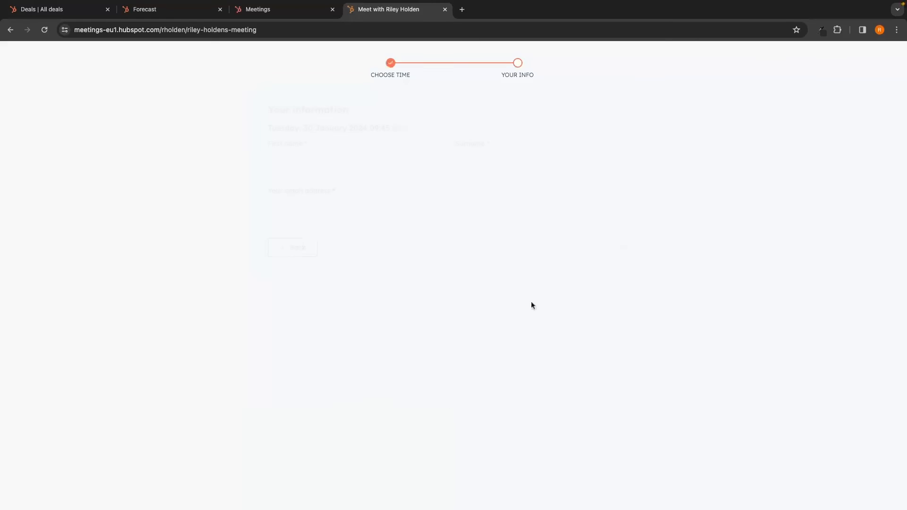
pyautogui.click(351, 159)
pyautogui.click(352, 189)
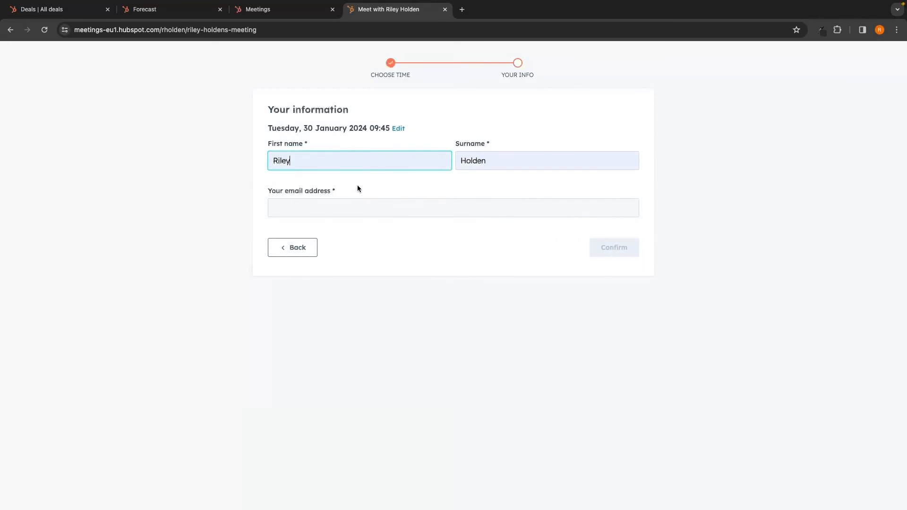
pyautogui.click(365, 205)
pyautogui.click(358, 233)
pyautogui.click(614, 248)
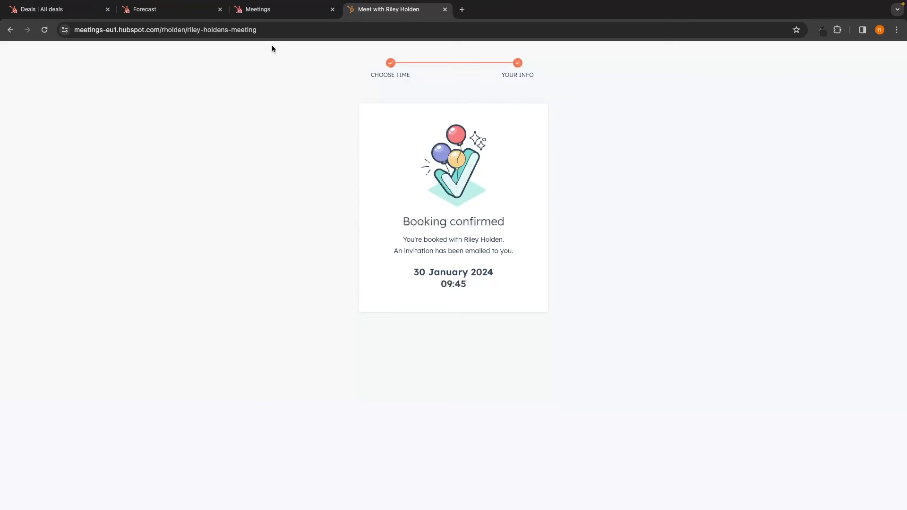
pyautogui.press('super+w')
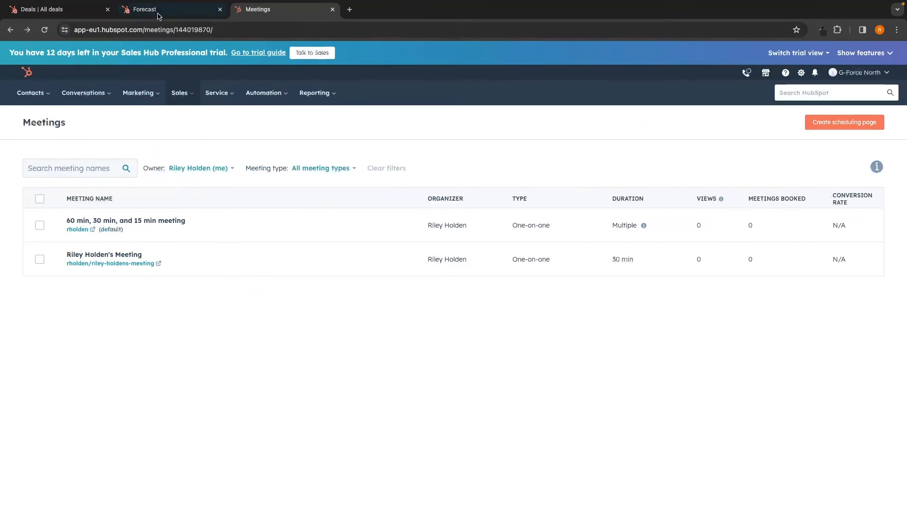
# Open the Discovery Call Script in Playbooks, examine its introduction, preparation list and call questions, and return to the playbooks list
pyautogui.click(184, 92)
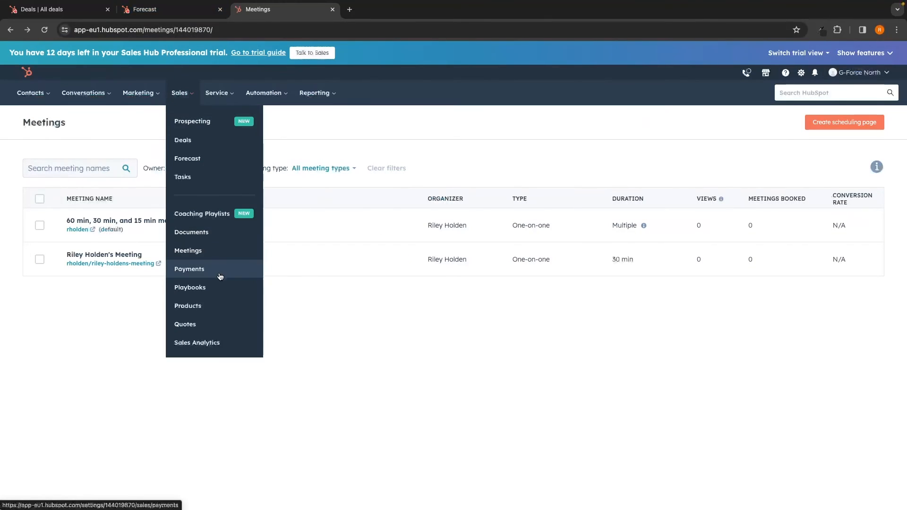
pyautogui.click(194, 289)
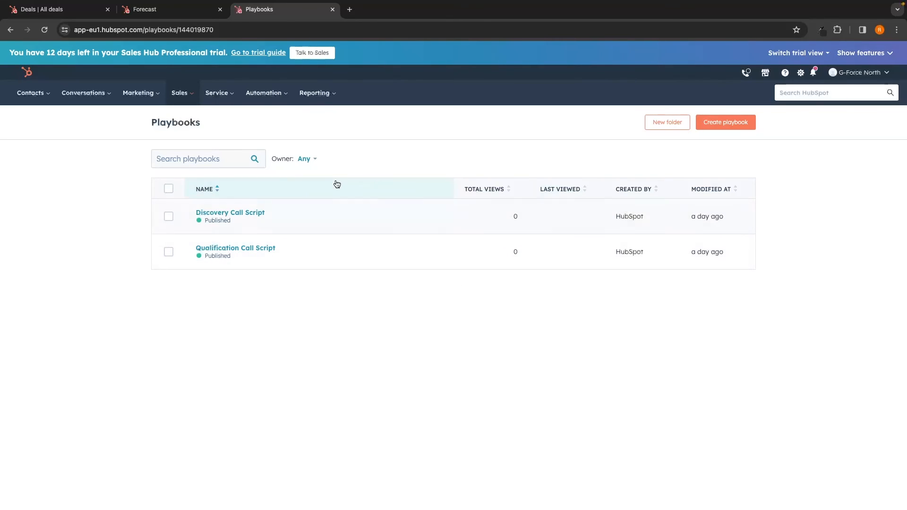
pyautogui.click(235, 213)
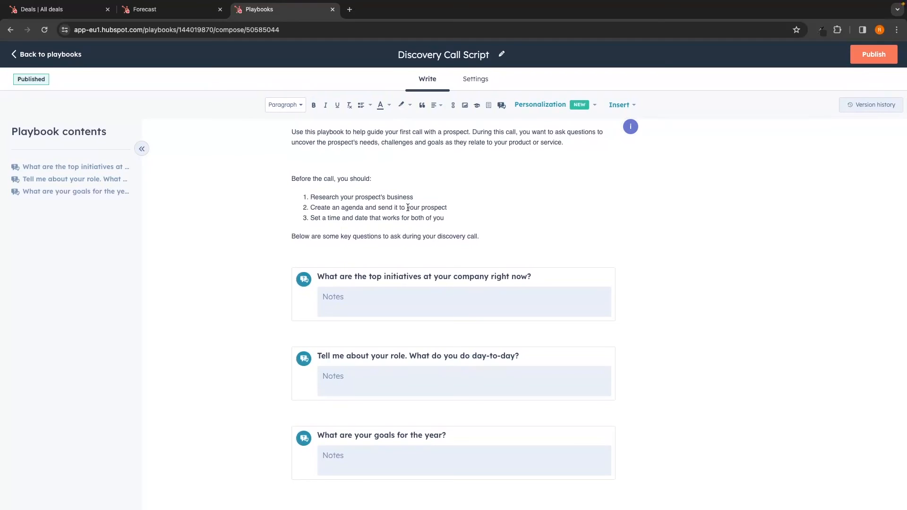
pyautogui.moveTo(286, 132); pyautogui.dragTo(579, 146)
pyautogui.click(339, 166)
pyautogui.moveTo(307, 178); pyautogui.dragTo(500, 245)
pyautogui.click(545, 226)
pyautogui.click(379, 299)
pyautogui.click(401, 297)
pyautogui.click(401, 298)
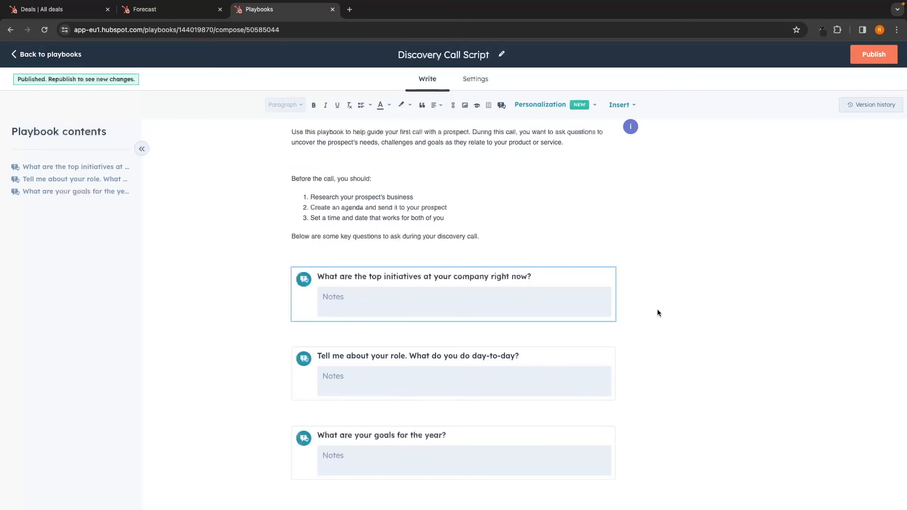
pyautogui.hscroll(-5, 657, 313)
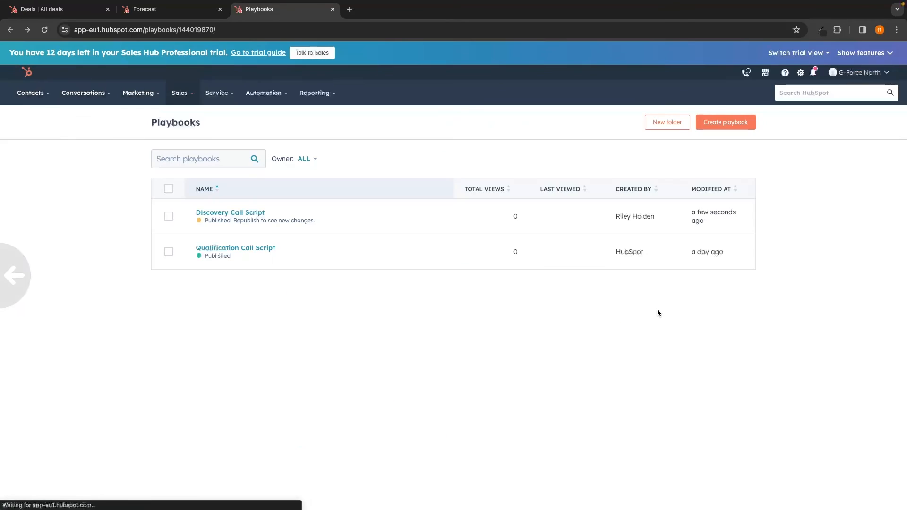
# Delete the Discovery Call Script and Qualification Call Script playbooks
pyautogui.click(168, 217)
pyautogui.click(168, 251)
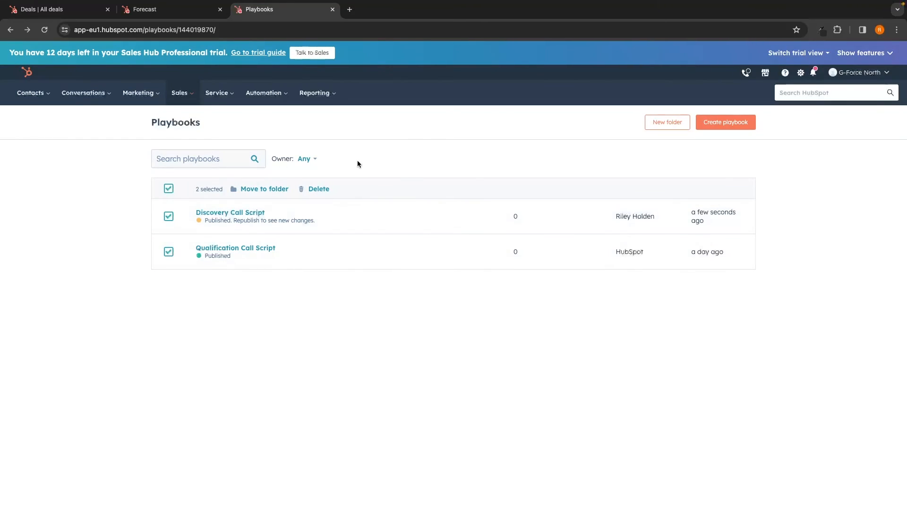
pyautogui.click(312, 188)
pyautogui.click(402, 197)
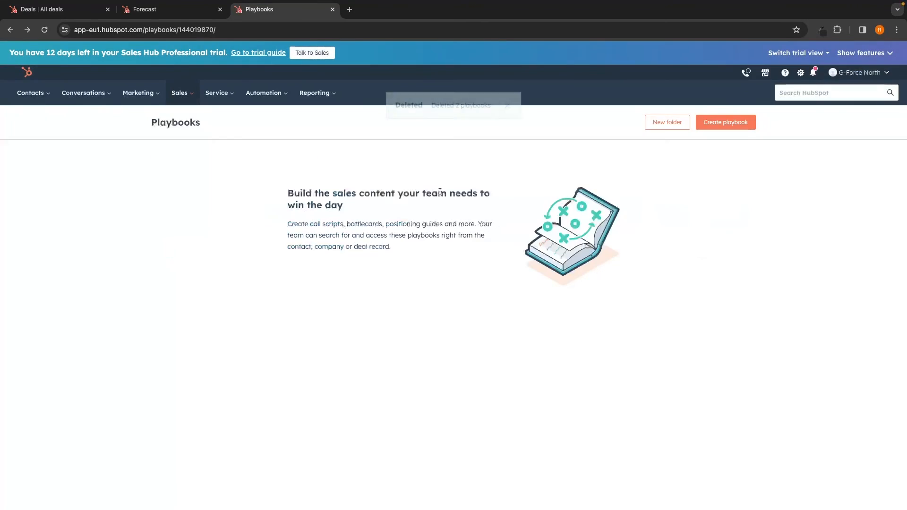
# Look over the playbook templates and create a new blank playbook with the Start from scratch option
pyautogui.click(730, 126)
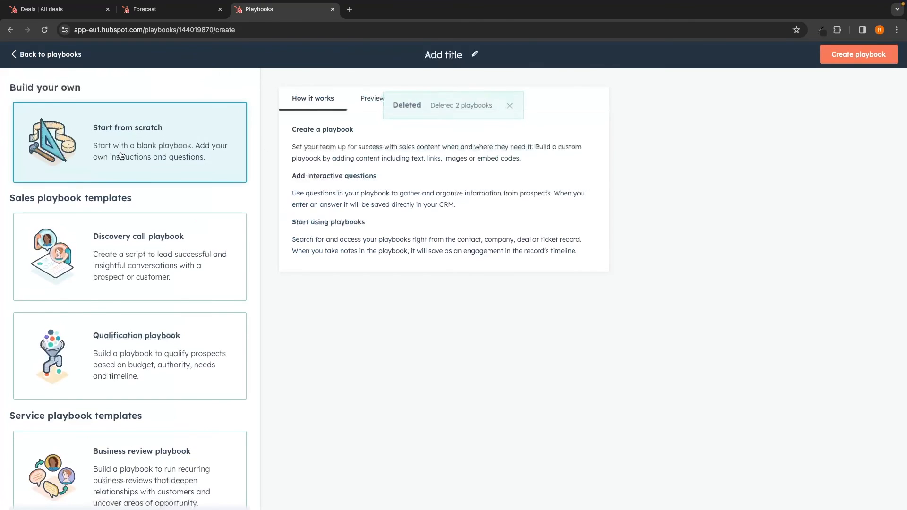
pyautogui.scroll(-2, 183, 239)
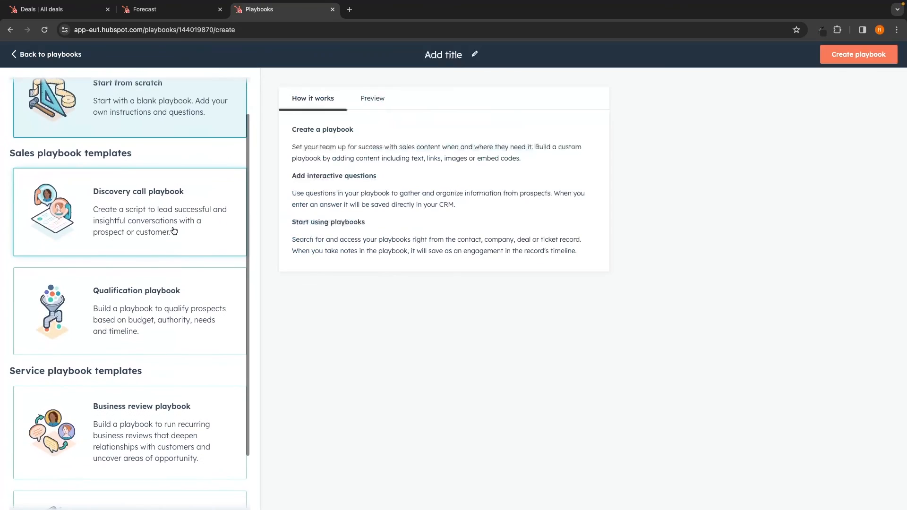
pyautogui.scroll(-2, 178, 293)
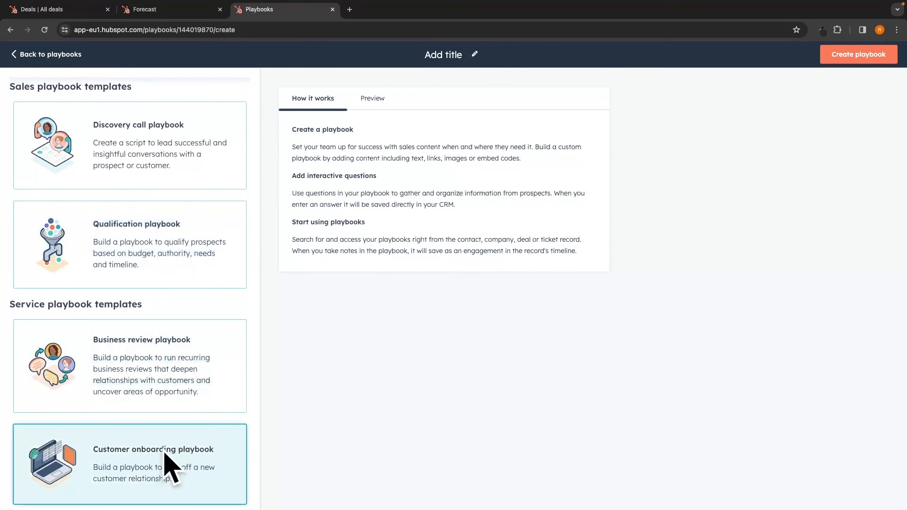
pyautogui.scroll(4, 167, 468)
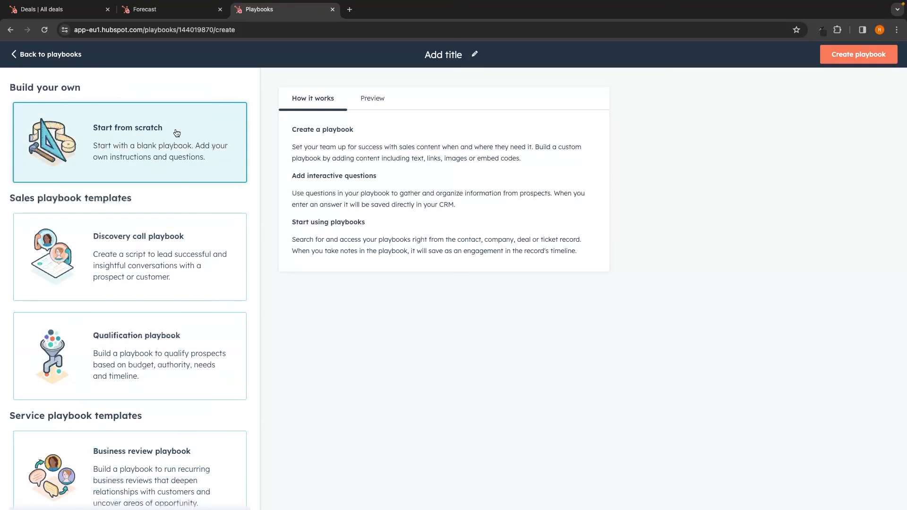
pyautogui.click(858, 54)
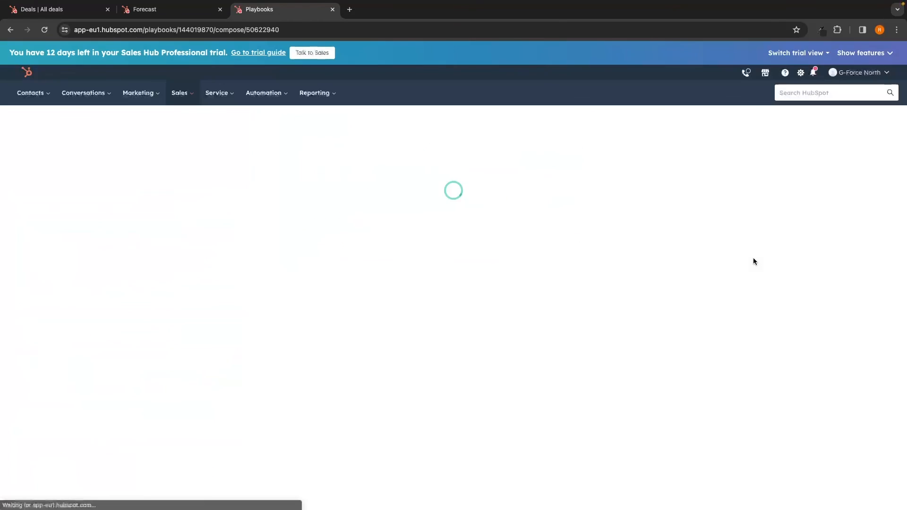
# Below the playbook's introduction, add the lines "Sales script", "Start by doing A EFE" and "ERGNERGNSG"
pyautogui.click(377, 141)
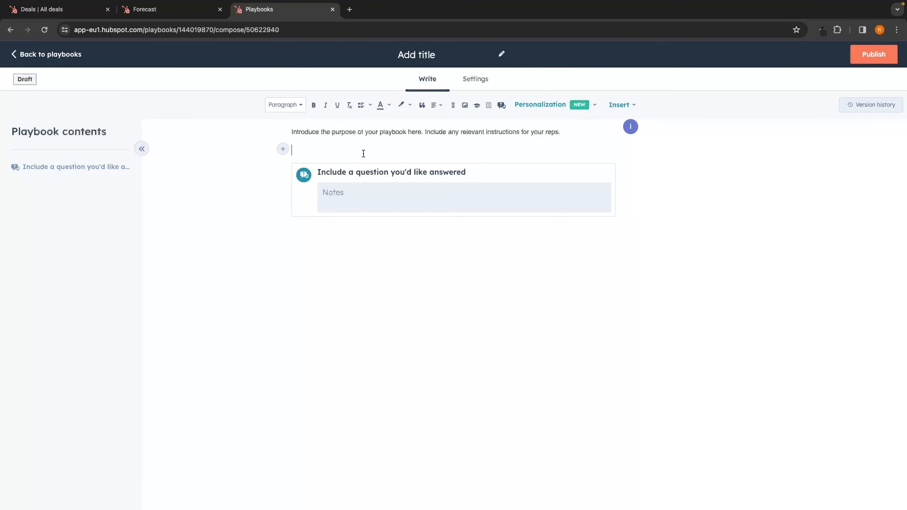
pyautogui.press('Return')
pyautogui.press('Return')
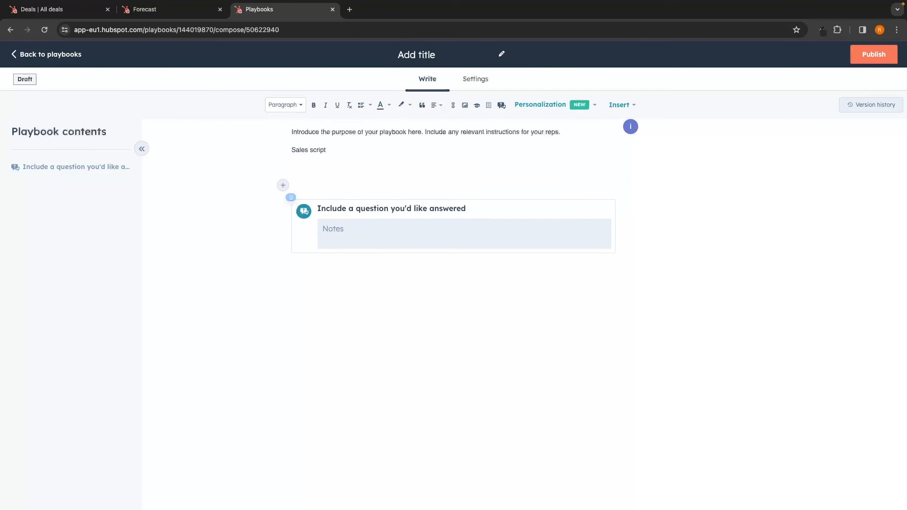
pyautogui.write('Start by doing A EFE')
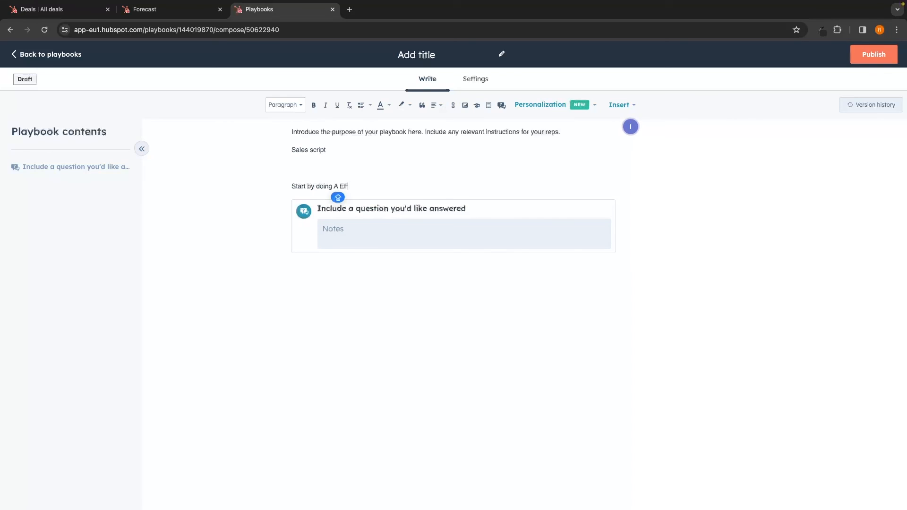
pyautogui.press('Return')
pyautogui.write('ERGNERGNSG')
pyautogui.press('Return')
# Insert the required open-text question "Are you broke?" below the script text and save it
pyautogui.moveTo(367, 239)
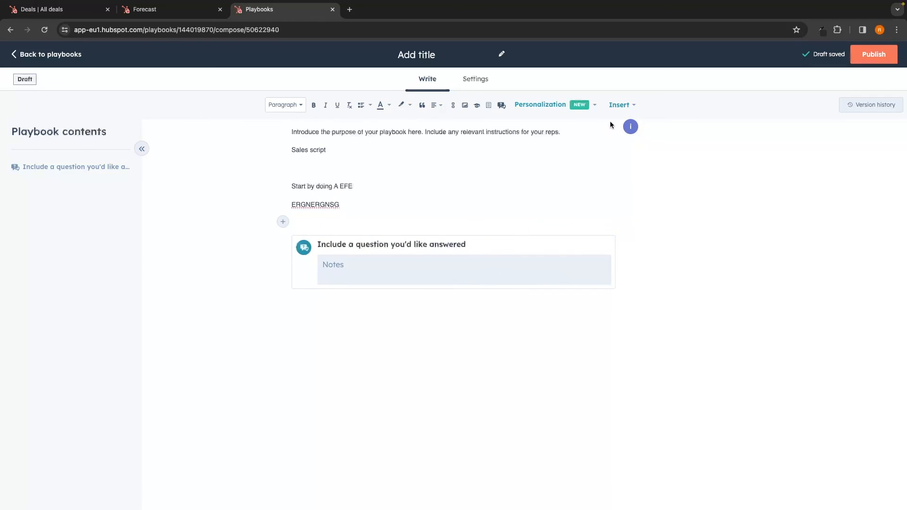
pyautogui.click(621, 106)
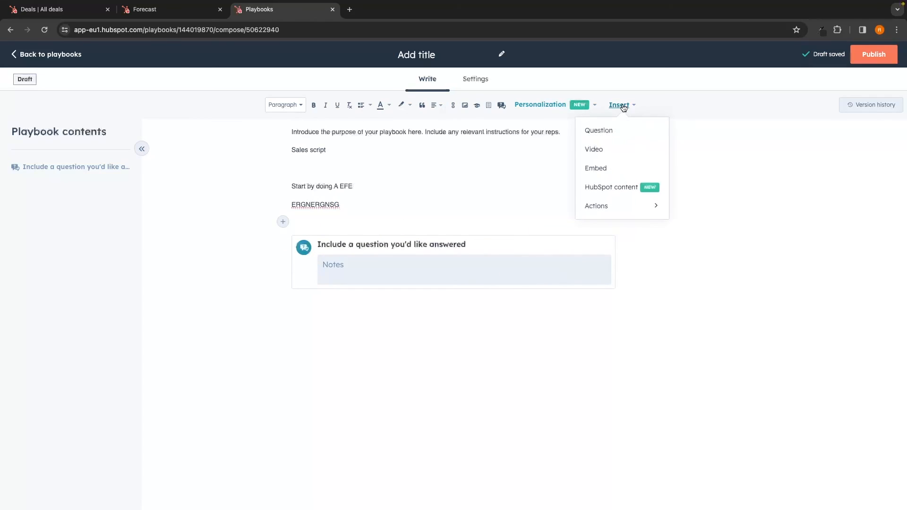
pyautogui.click(600, 131)
pyautogui.click(746, 119)
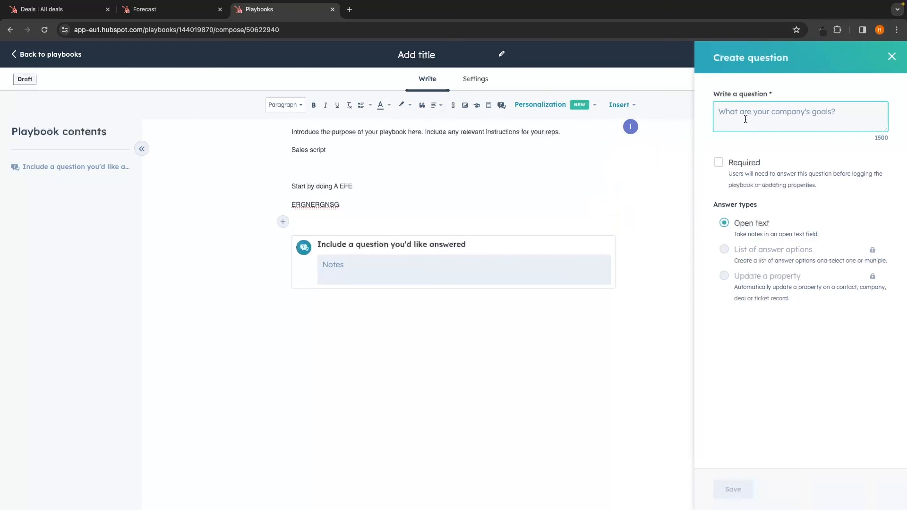
pyautogui.write('aRE Y')
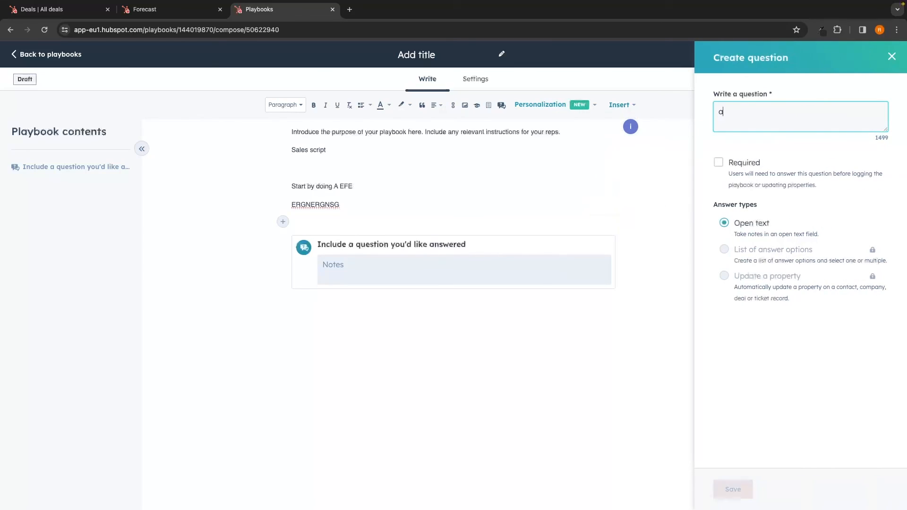
pyautogui.press('BackSpace')
pyautogui.press('BackSpace')
pyautogui.write('Are you broke')
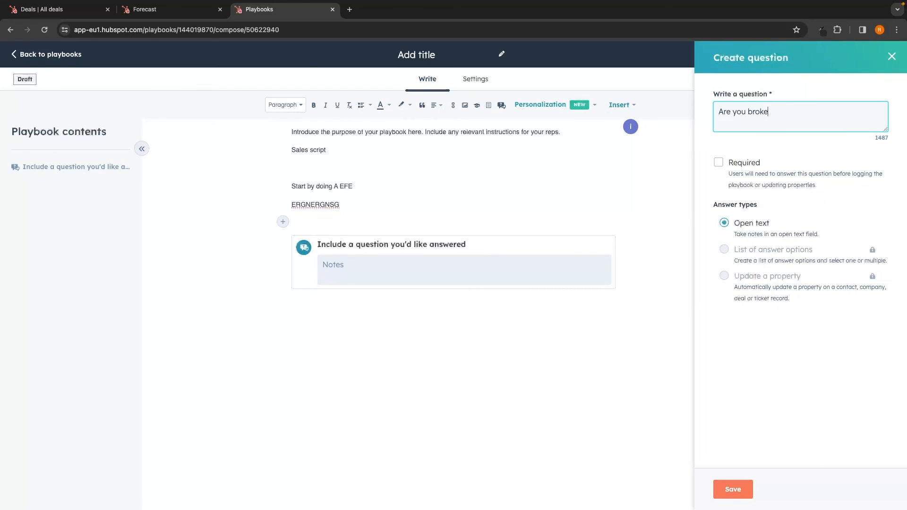
pyautogui.click(749, 165)
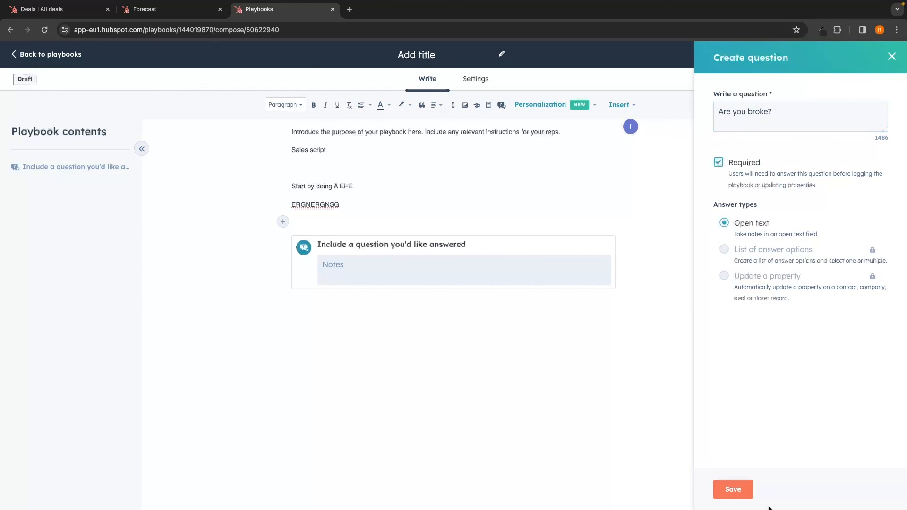
pyautogui.click(733, 491)
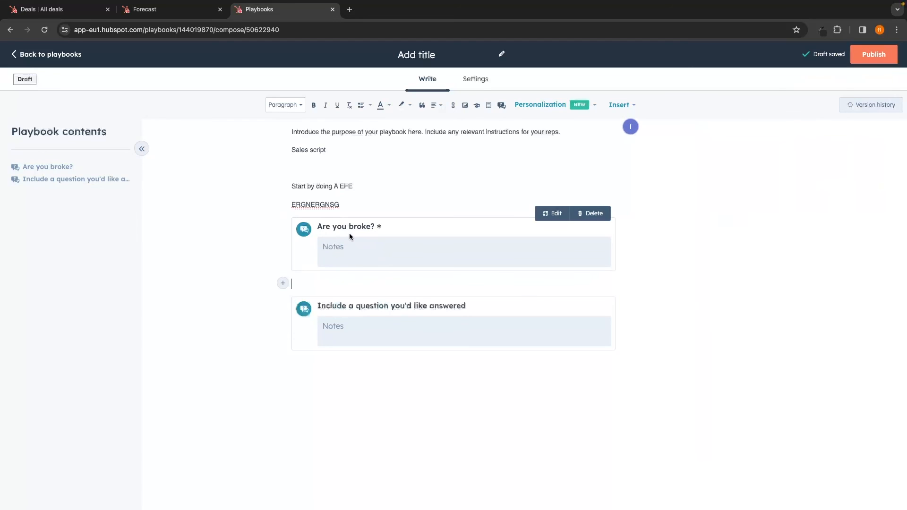
# Add the label "Required questions" above the "Are you broke?" question, separated from the script text by a blank line
pyautogui.click(357, 208)
pyautogui.press('Return')
pyautogui.press('Return')
pyautogui.write('R')
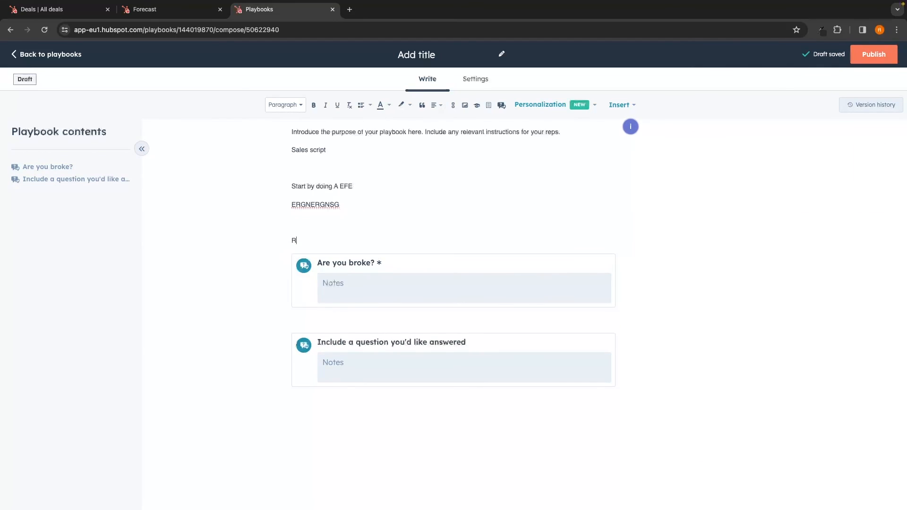
pyautogui.write('equired questions')
# Add the label "Not required questions" above the placeholder question and publish the playbook
pyautogui.click(312, 320)
pyautogui.write('Not required some')
pyautogui.press('BackSpace')
pyautogui.press('BackSpace')
pyautogui.press('BackSpace')
pyautogui.press('BackSpace')
pyautogui.write('questiona')
pyautogui.press('BackSpace')
pyautogui.write('s')
pyautogui.moveTo(370, 348)
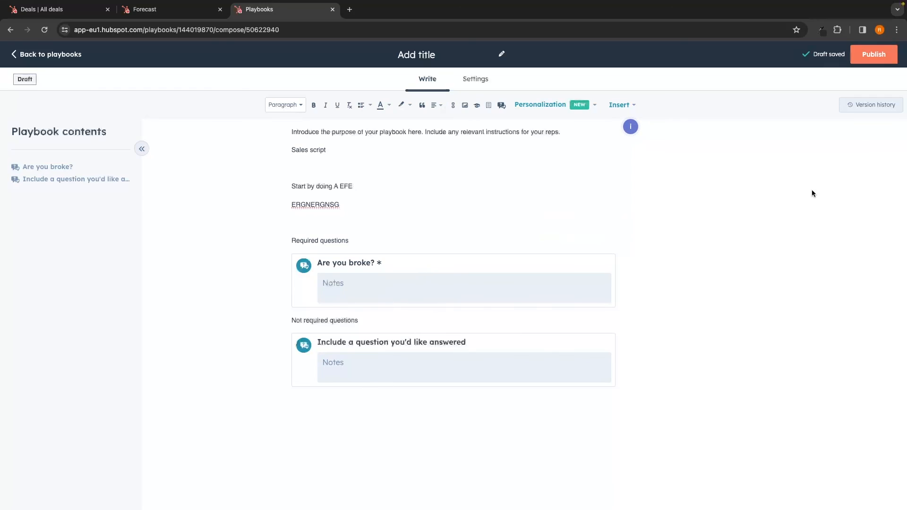
pyautogui.click(874, 54)
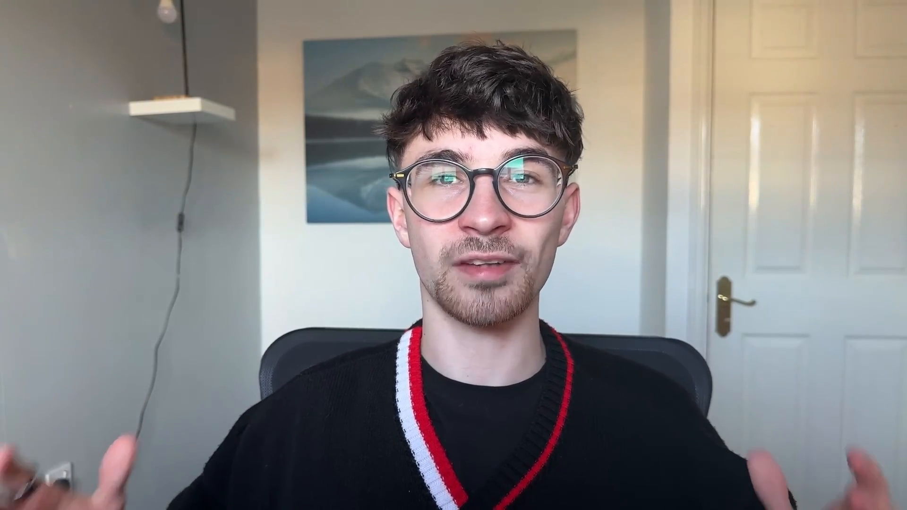